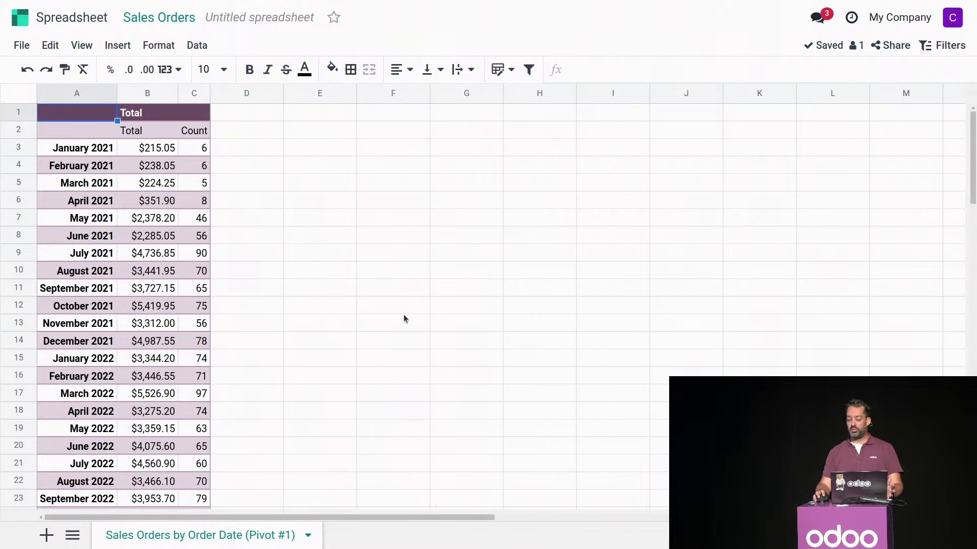
# Examine the formulas behind individual month, total and count cells of the pivot between January and June 2021
pyautogui.click(97, 145)
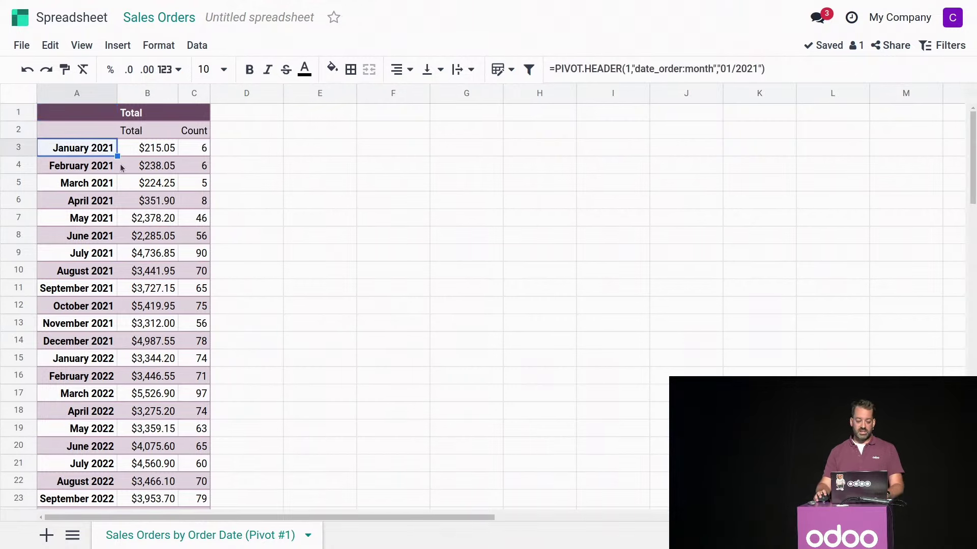
pyautogui.press('Right')
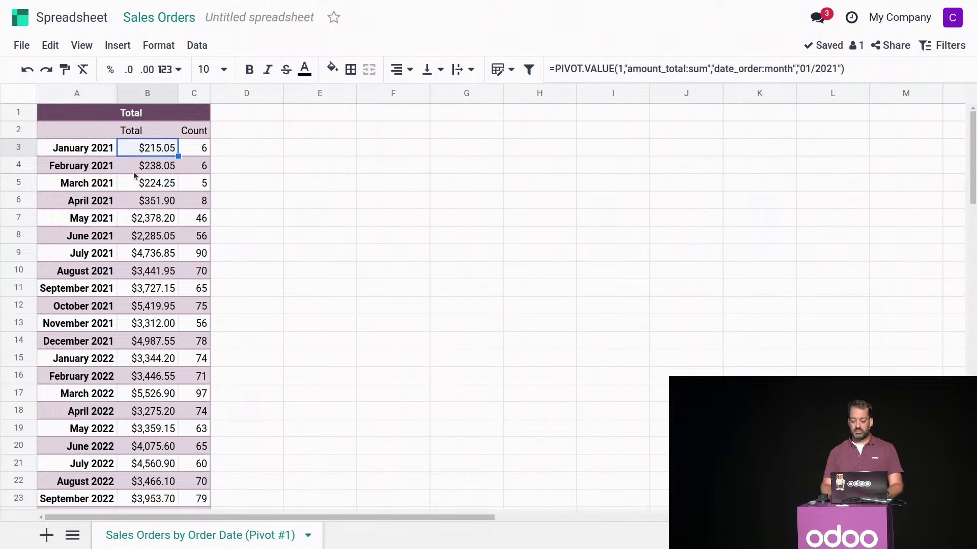
pyautogui.press('Right')
pyautogui.press('Down')
pyautogui.press('Down')
pyautogui.press('Left')
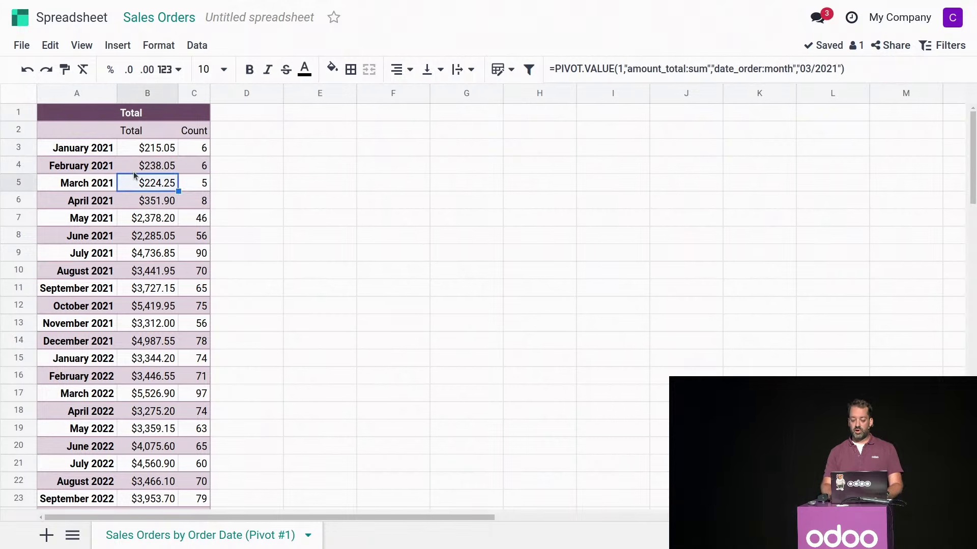
pyautogui.press('Left')
pyautogui.press('Down')
pyautogui.press('Down')
pyautogui.press('Down')
pyautogui.press('Right')
pyautogui.press('Right')
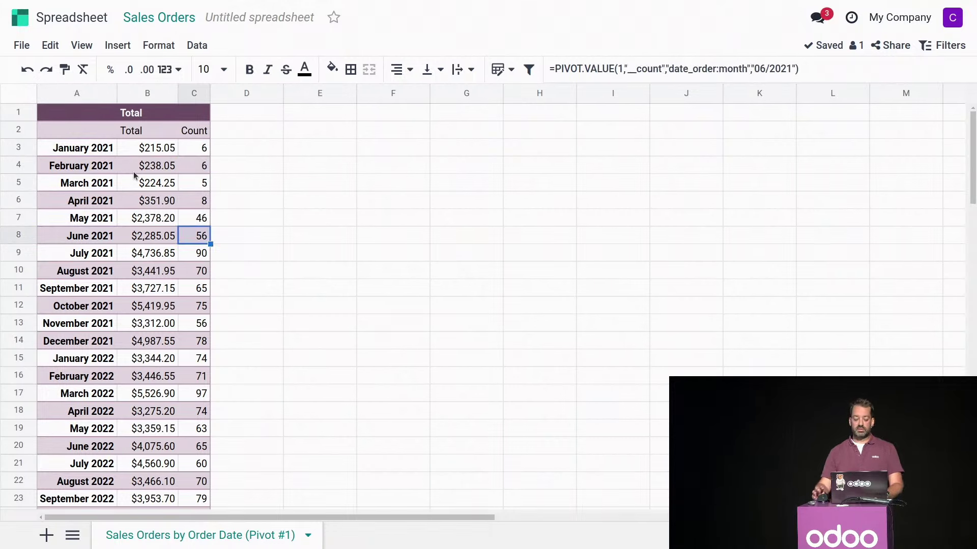
# Insert an empty row above the July 2021 row, between June and July 2021
pyautogui.click(27, 253)
pyautogui.rightClick(28, 253)
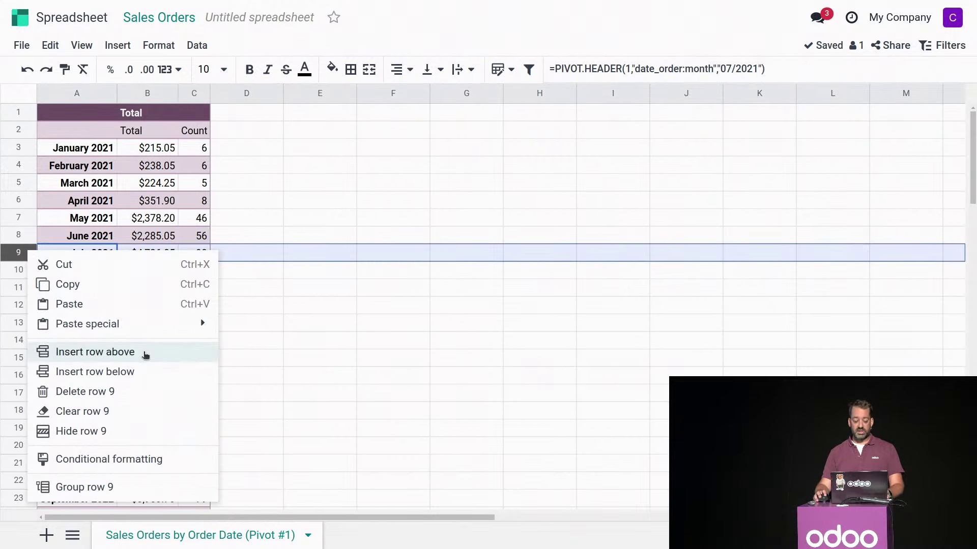
pyautogui.click(145, 354)
# Enter =sum(B3:B8) in cell B9 to subtotal the January to June 2021 totals
pyautogui.click(161, 254)
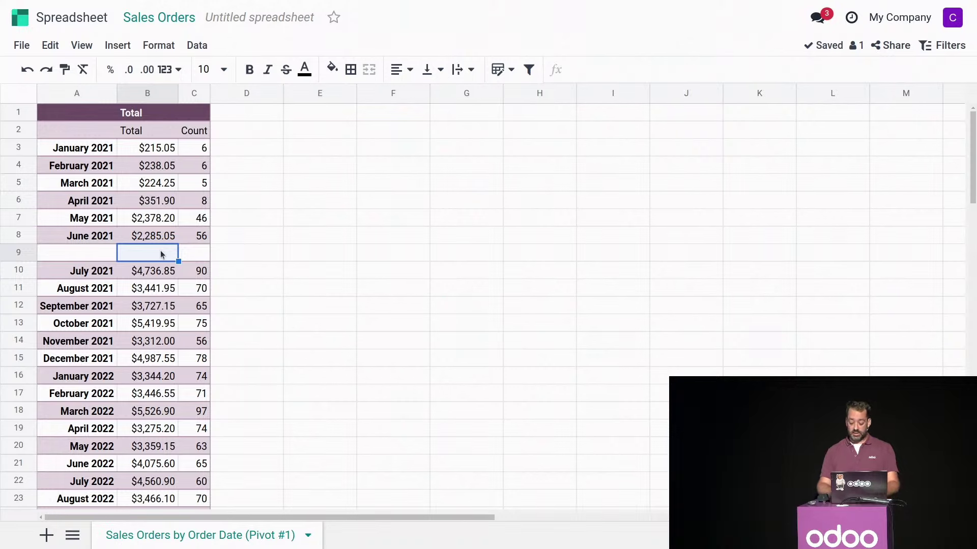
pyautogui.write('=sum(')
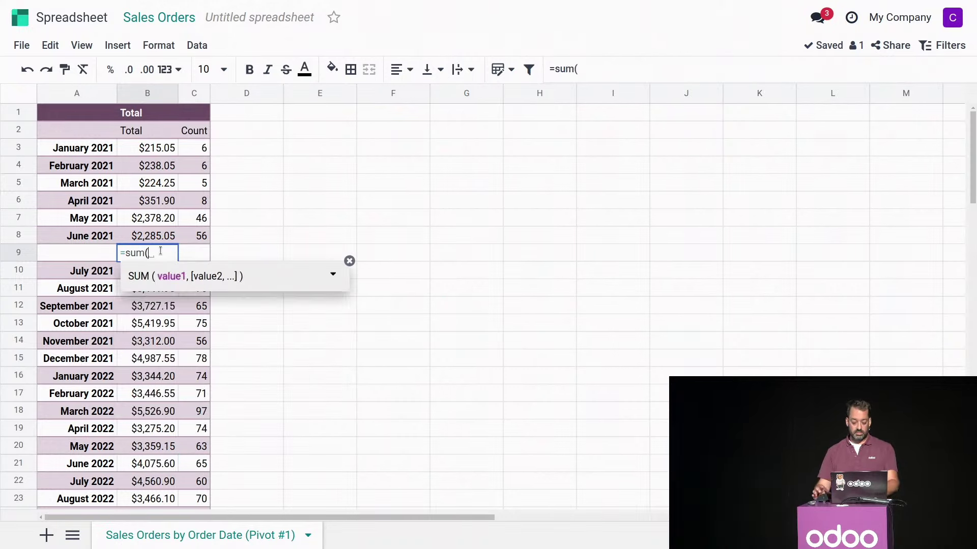
pyautogui.moveTo(166, 149); pyautogui.dragTo(158, 234)
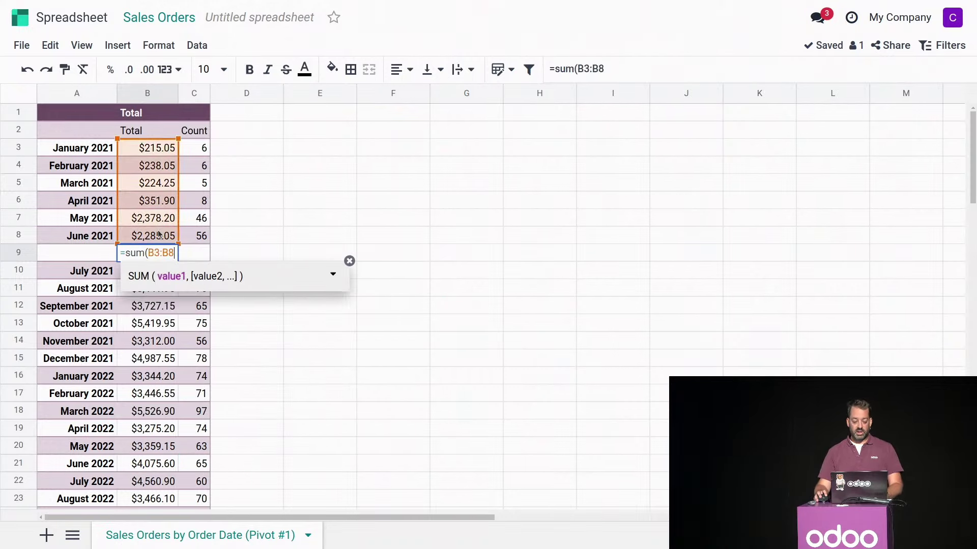
pyautogui.write(')')
pyautogui.press('Return')
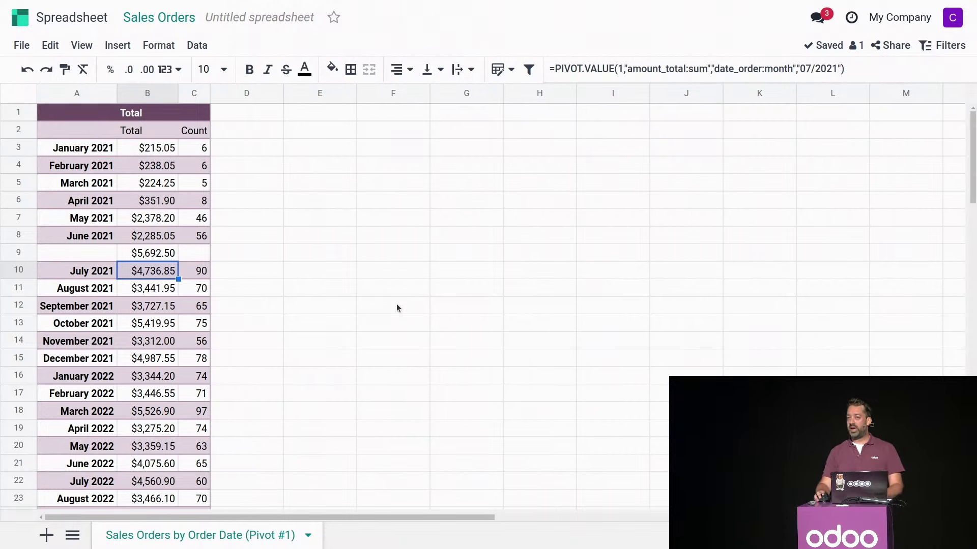
# Insert an empty row above the Total row at the end of the pivot, after August 2024
pyautogui.scroll(-5, 237, 350)
pyautogui.scroll(-5, 237, 354)
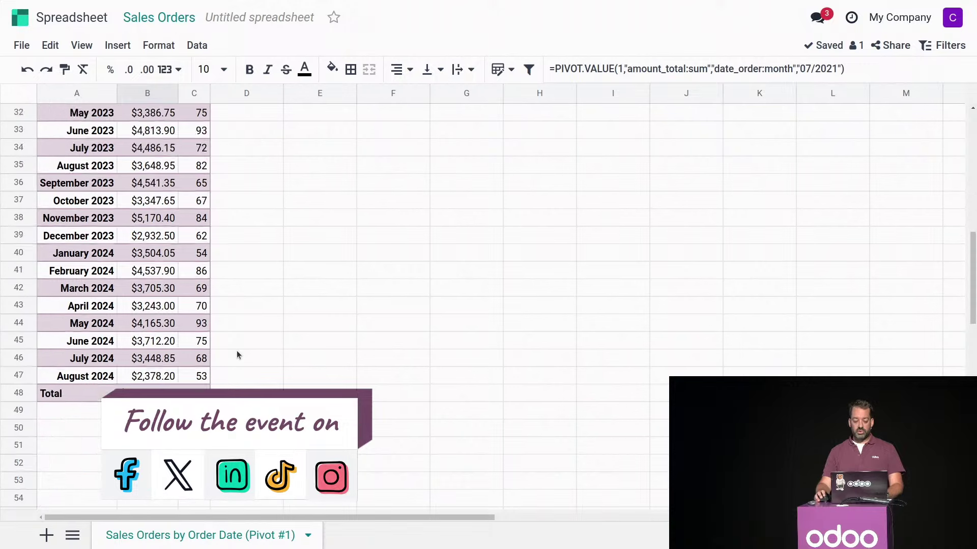
pyautogui.click(74, 330)
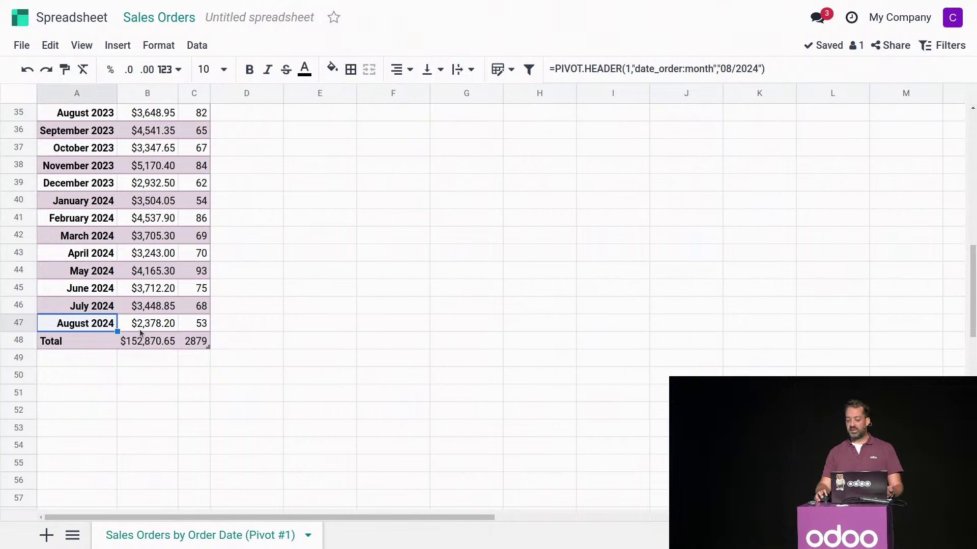
pyautogui.rightClick(23, 340)
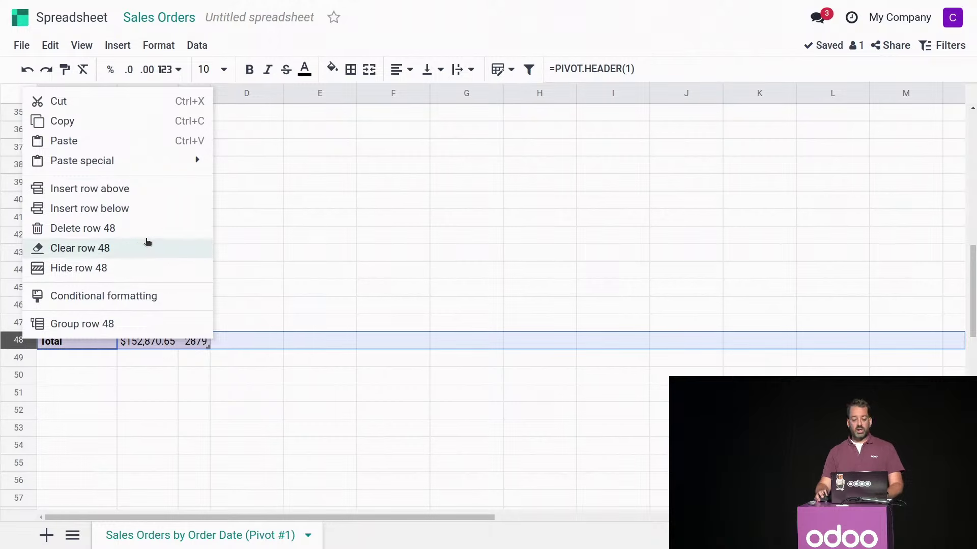
pyautogui.click(118, 193)
# Extend the August 2024 row's formulas down one row to add September 2024, and check the new total and count formulas
pyautogui.moveTo(81, 328); pyautogui.dragTo(211, 349)
pyautogui.click(392, 324)
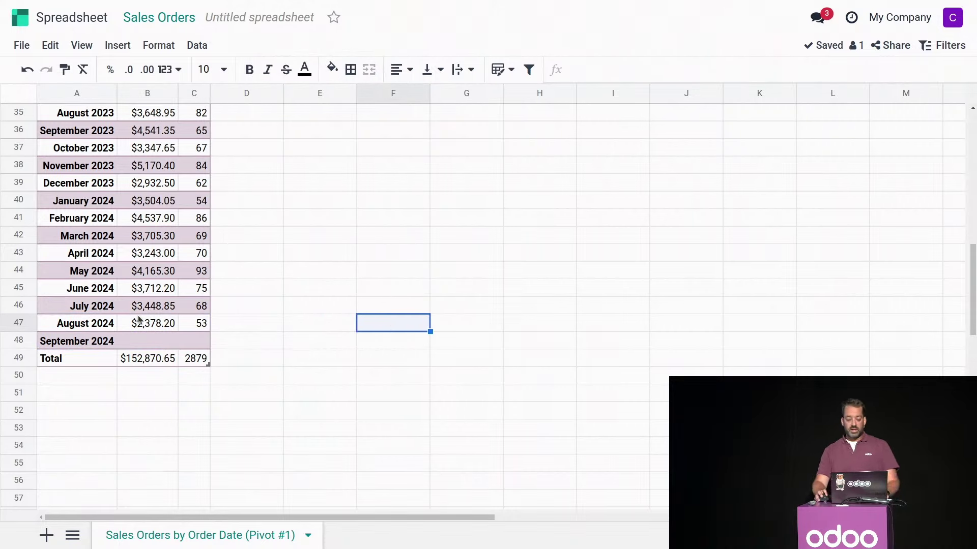
pyautogui.click(148, 340)
pyautogui.click(188, 337)
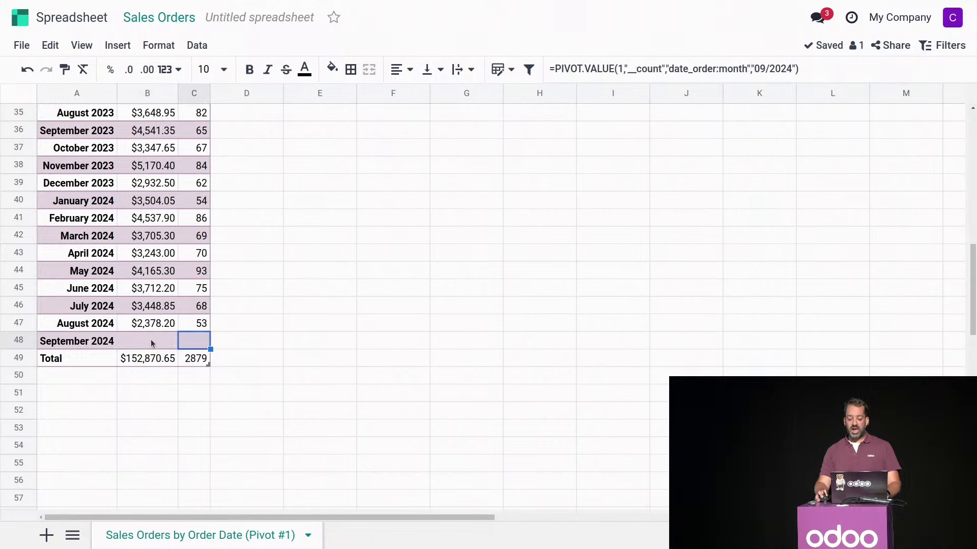
pyautogui.click(151, 340)
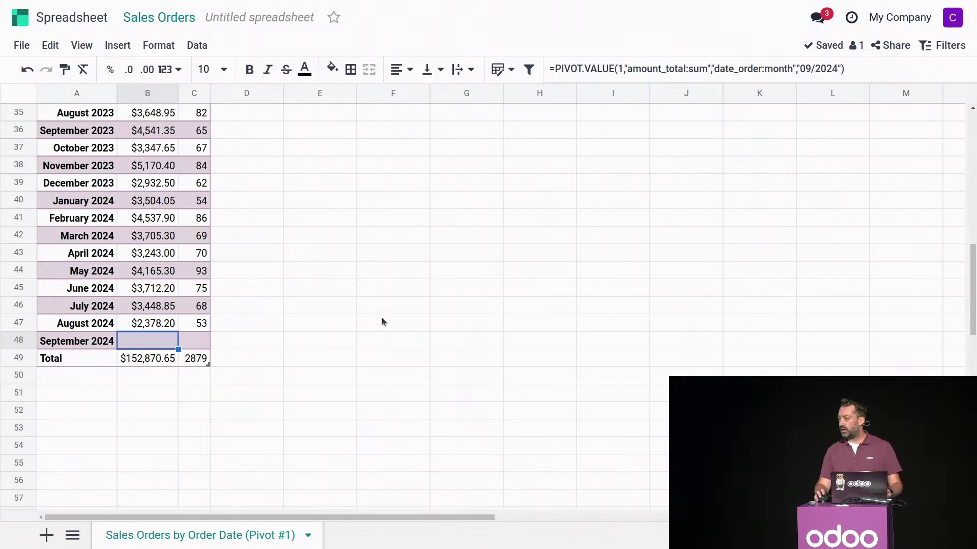
# Show the pivot's properties from the February 2021 total cell and duplicate the pivot
pyautogui.scroll(10, 301, 316)
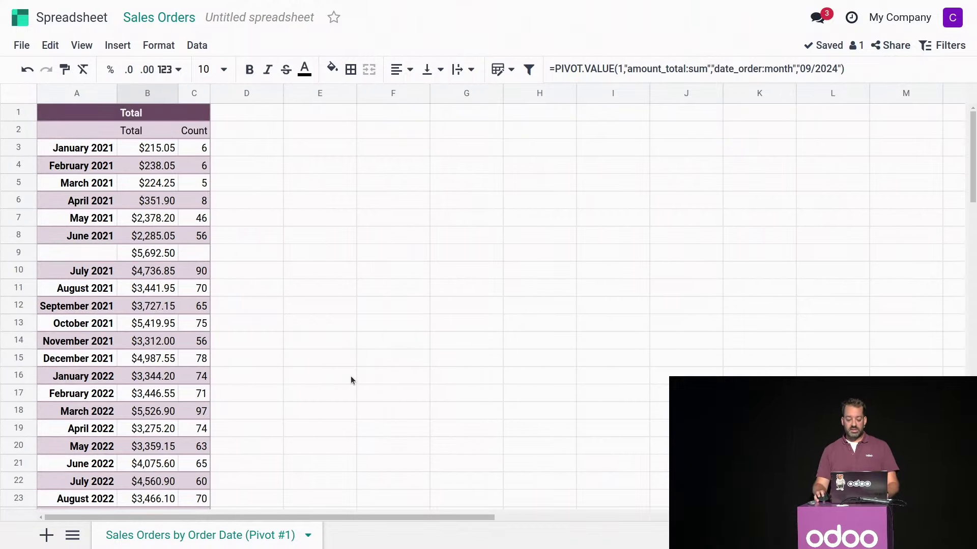
pyautogui.rightClick(165, 171)
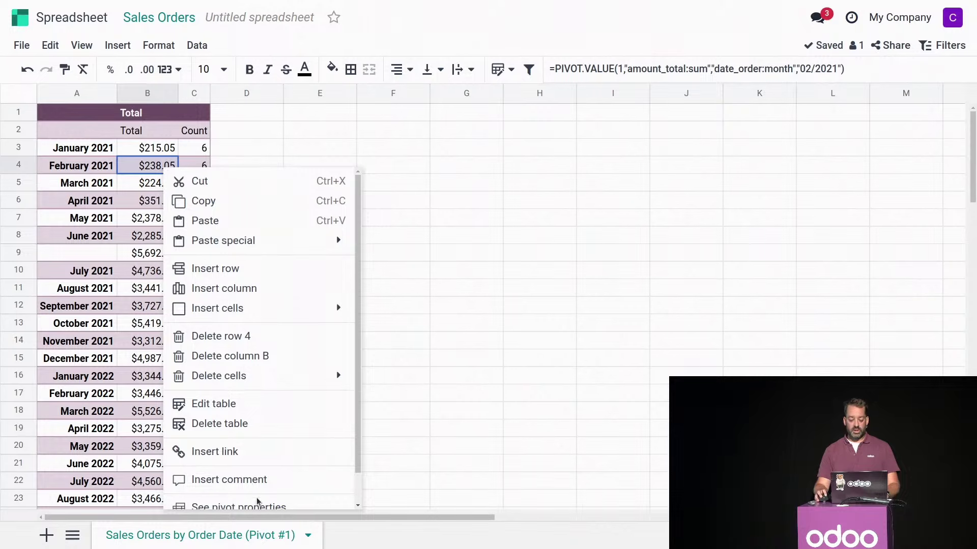
pyautogui.scroll(-1, 259, 489)
pyautogui.click(261, 478)
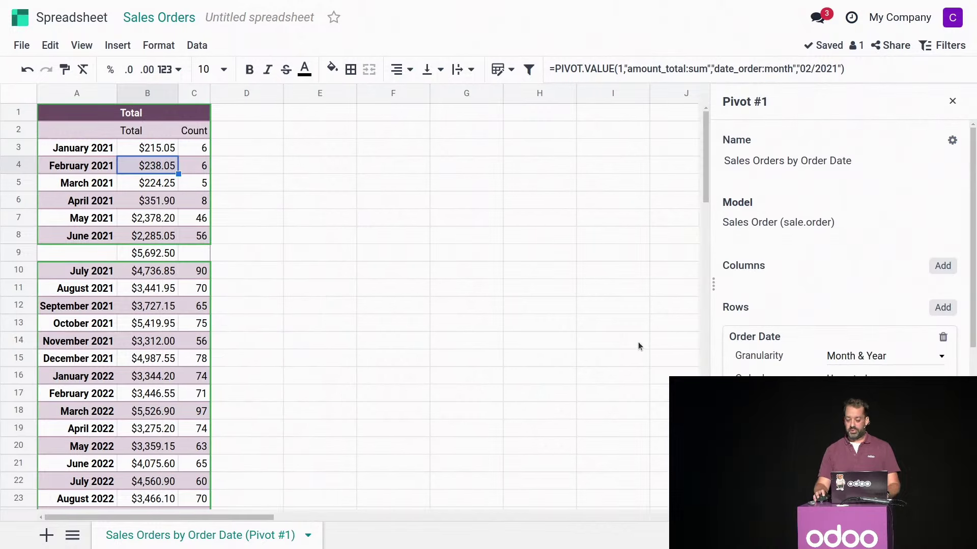
pyautogui.click(952, 140)
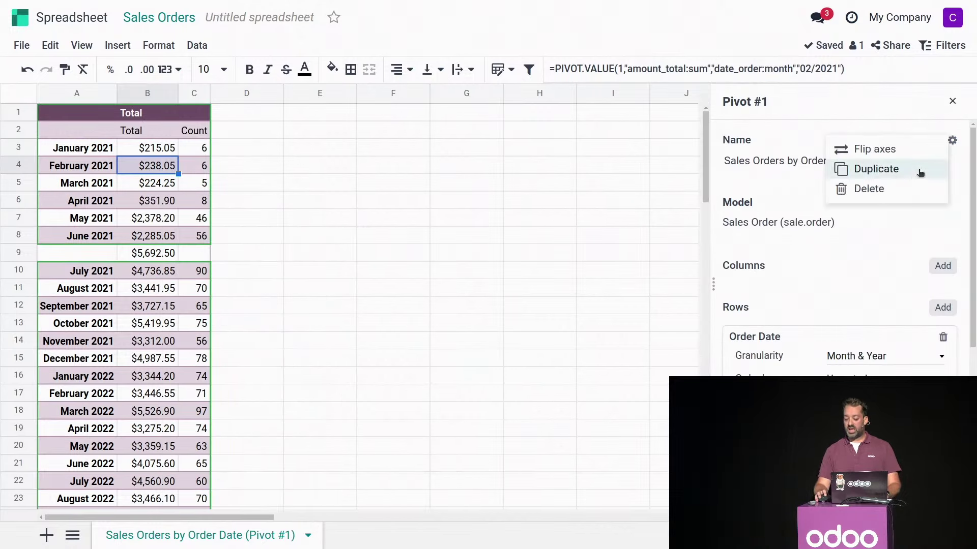
pyautogui.click(894, 173)
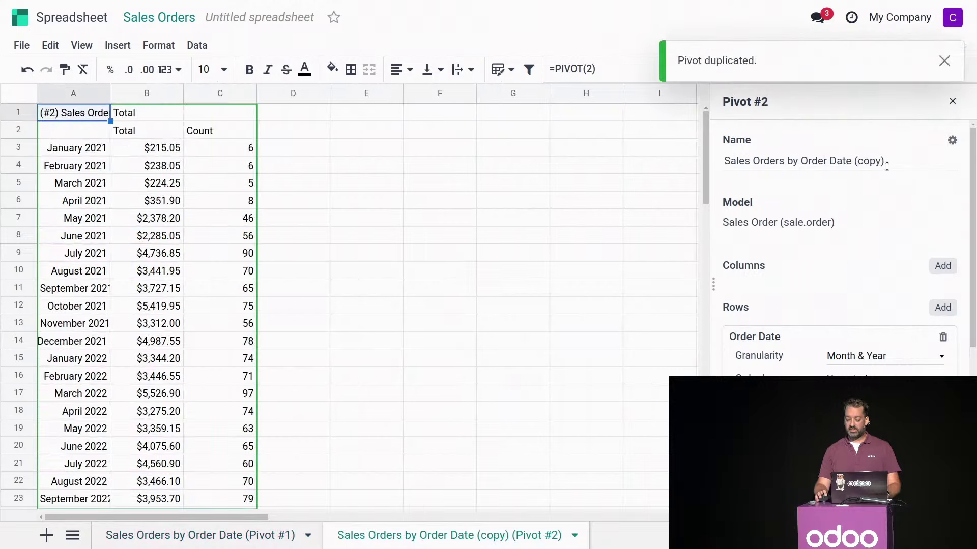
# Rename the duplicated pivot as "Sales Orders by Order Date (dynamic)"
pyautogui.press('BackSpace')
pyautogui.press('BackSpace')
pyautogui.press('BackSpace')
pyautogui.press('BackSpace')
pyautogui.press('BackSpace')
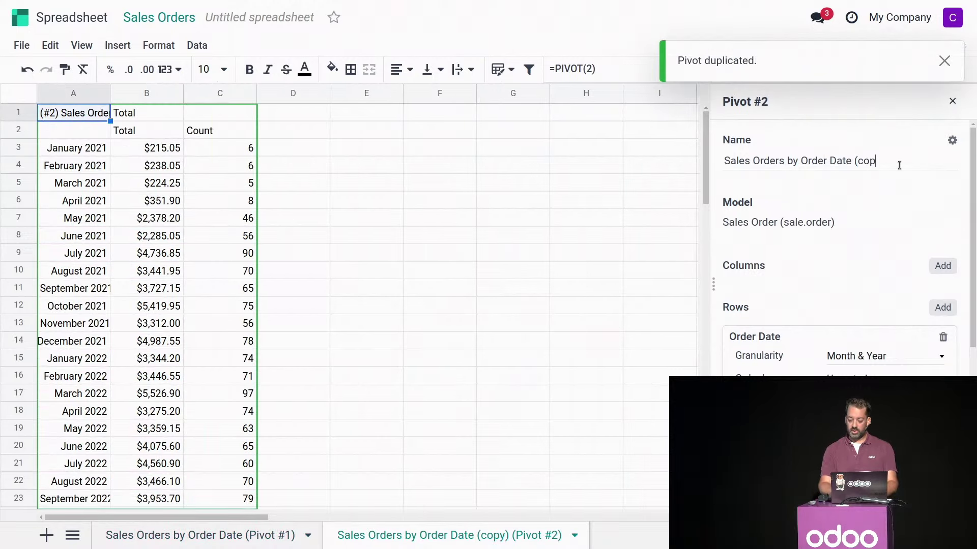
pyautogui.write('dynami')
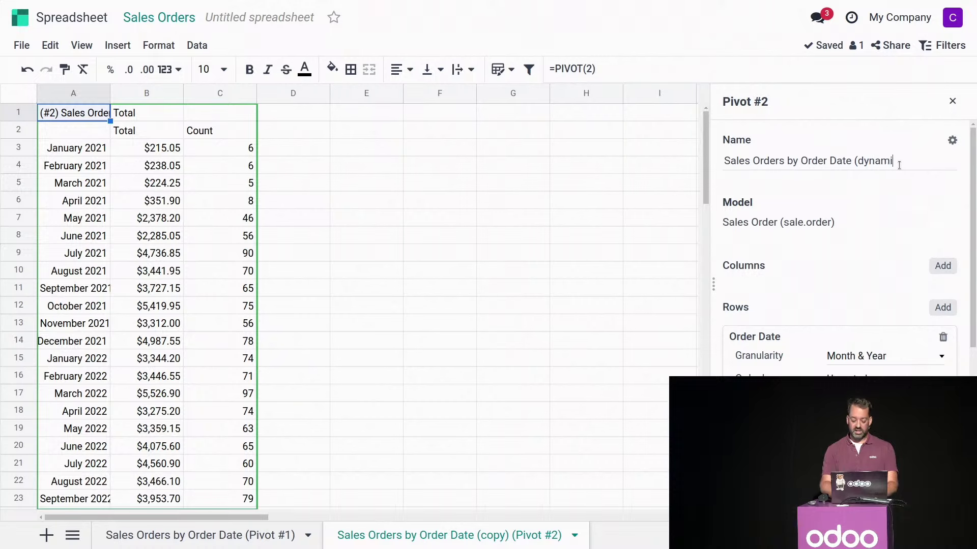
pyautogui.write('c)')
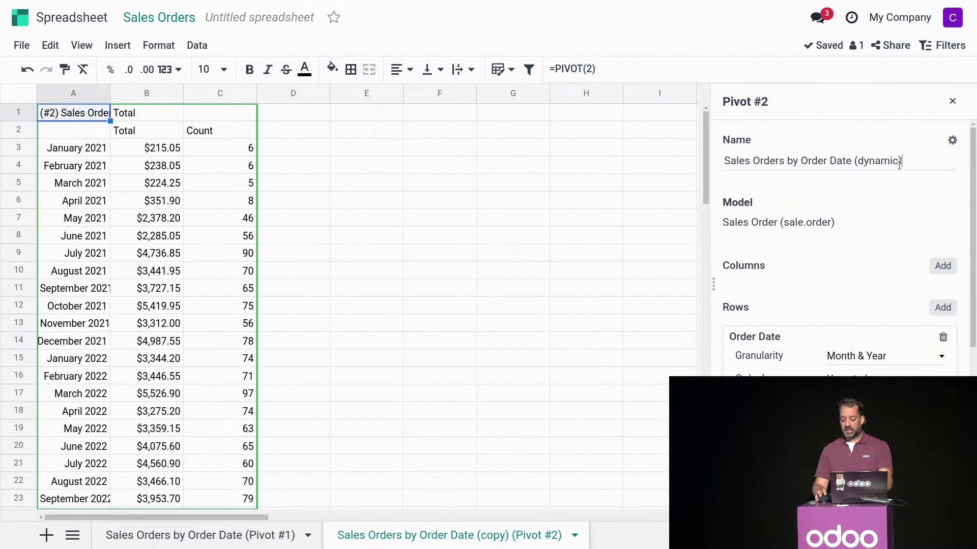
pyautogui.click(564, 198)
# Close the pivot properties and compare the formula in A1 with those of other cells in the duplicated pivot
pyautogui.click(80, 116)
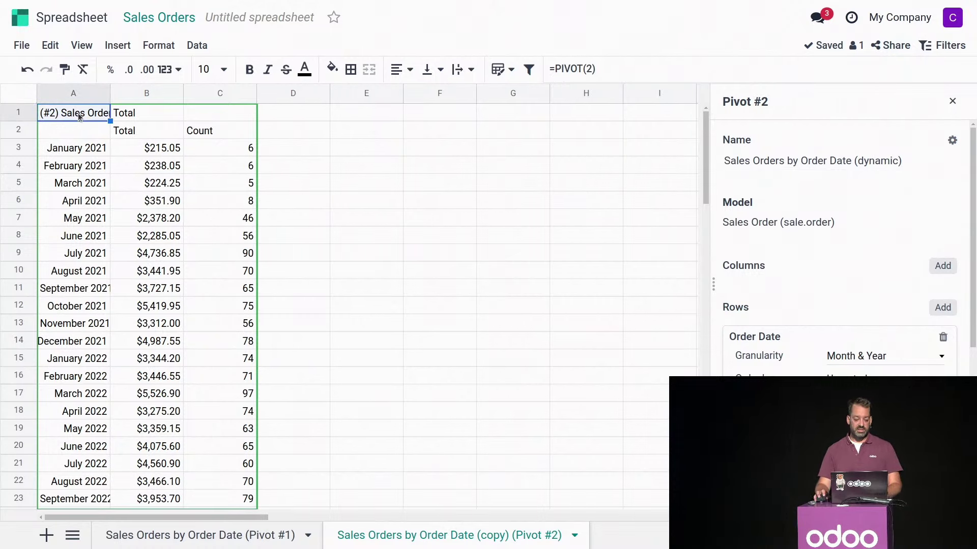
pyautogui.click(953, 102)
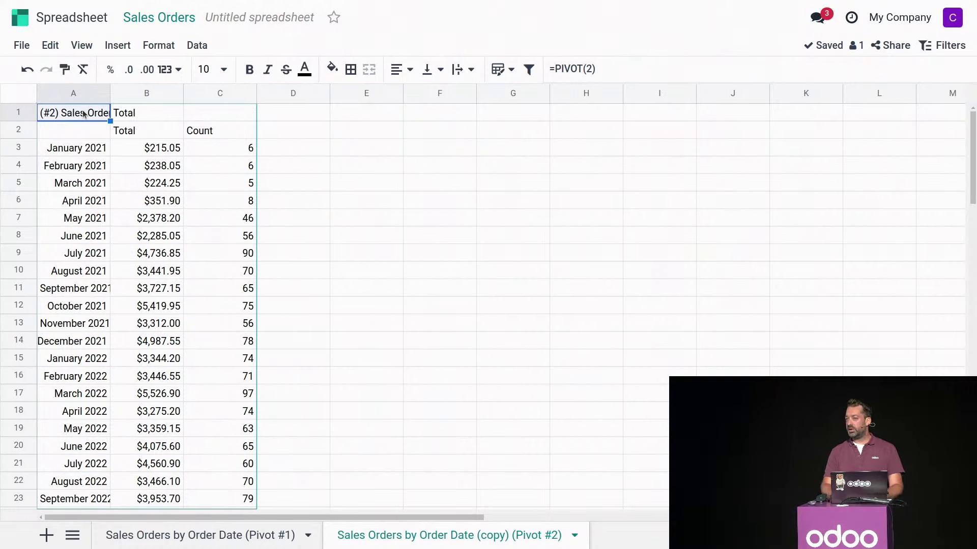
pyautogui.press('Right')
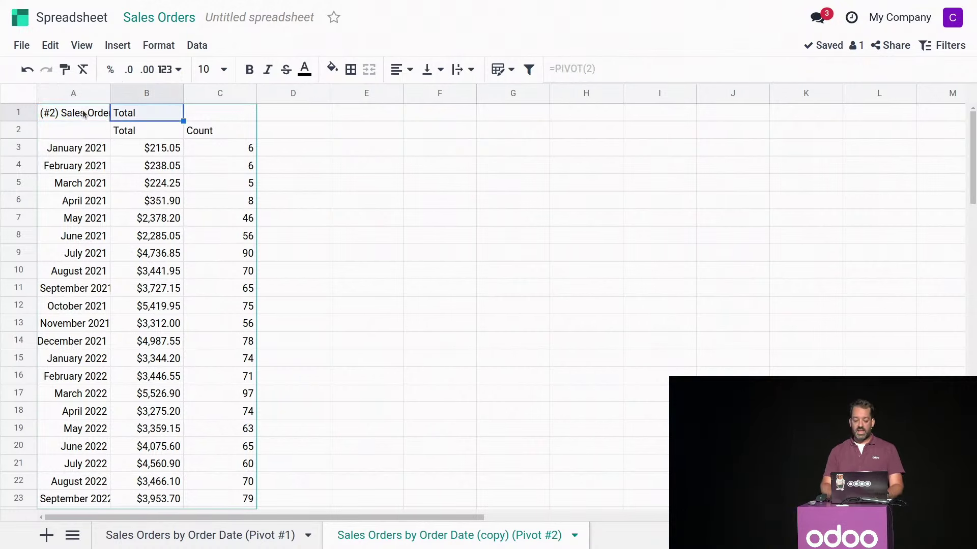
pyautogui.press('Down')
pyautogui.press('Down')
pyautogui.press('Down')
pyautogui.press('Left')
pyautogui.press('Down')
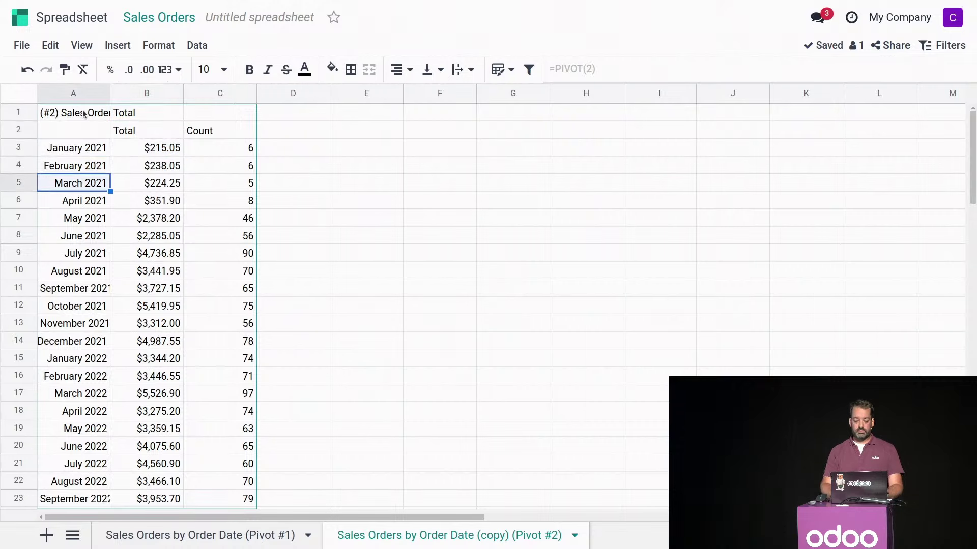
pyautogui.press('Down')
pyautogui.press('Right')
pyautogui.press('Right')
pyautogui.press('Down')
pyautogui.press('Down')
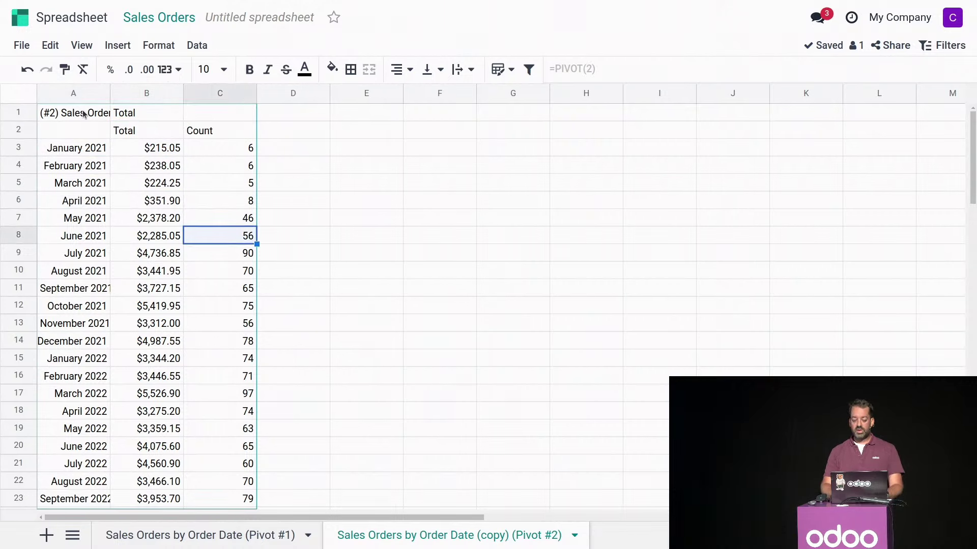
pyautogui.press('Left')
pyautogui.press('Left')
pyautogui.press('Down')
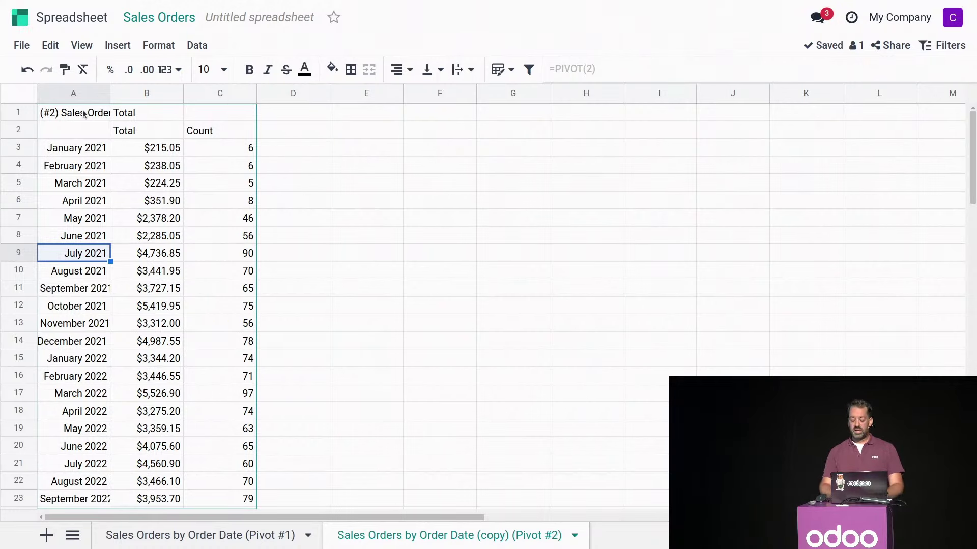
# Return to cell A1 and fit column A's width to its contents
pyautogui.press('Up')
pyautogui.press('Up')
pyautogui.press('Up')
pyautogui.press('Up')
pyautogui.press('Up')
pyautogui.press('Up')
pyautogui.press('Up')
pyautogui.press('Up')
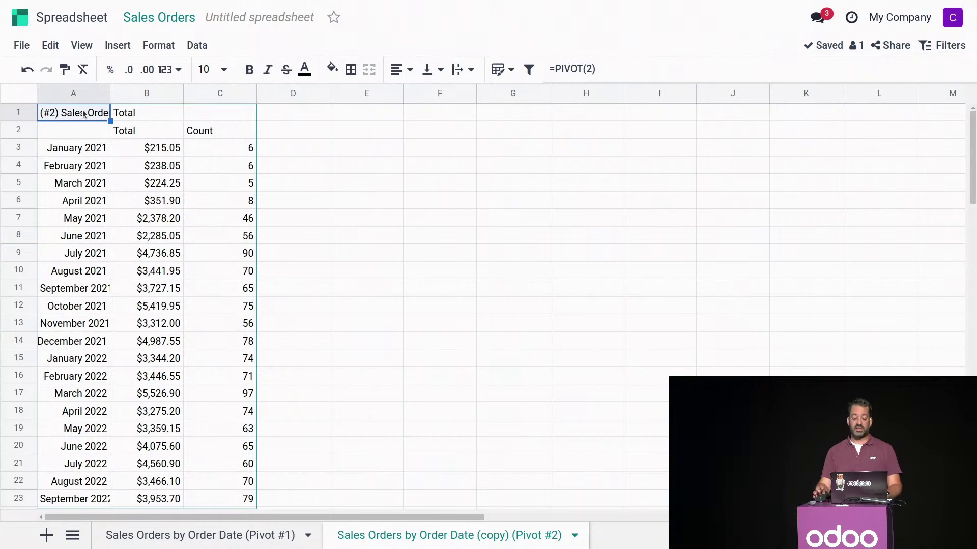
pyautogui.moveTo(111, 96); pyautogui.dragTo(111, 95)
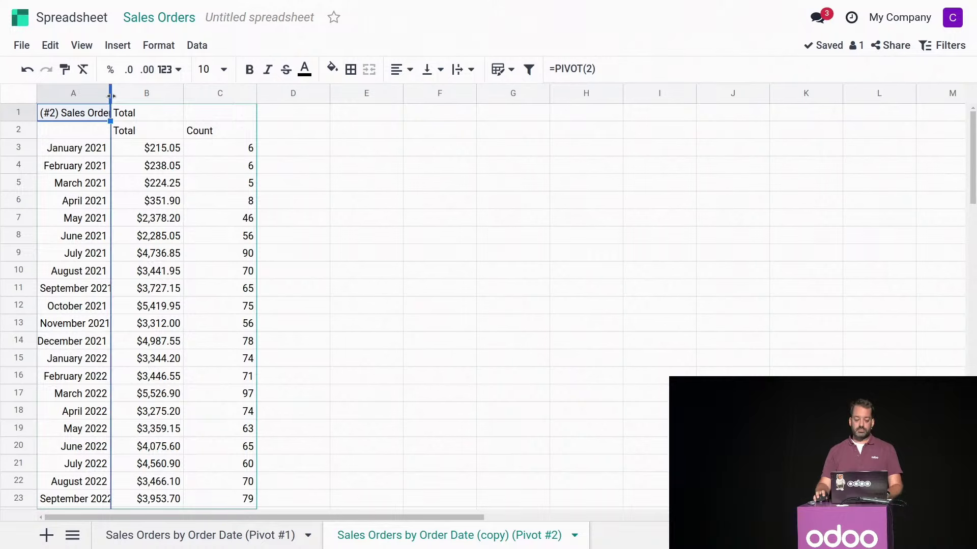
pyautogui.doubleClick(111, 95)
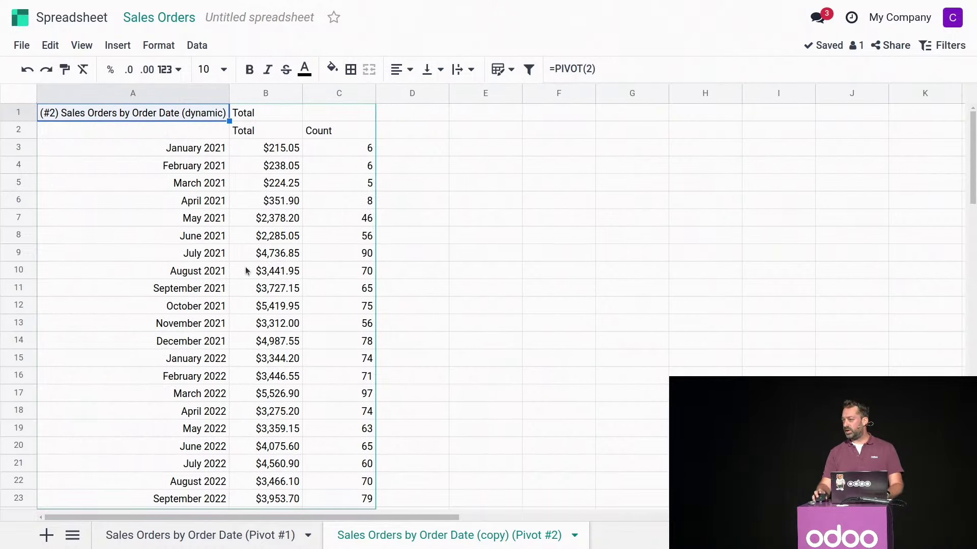
# Browse the table style categories and format the dynamic pivot as a table with the blue Medium style that has a dark header
pyautogui.click(185, 236)
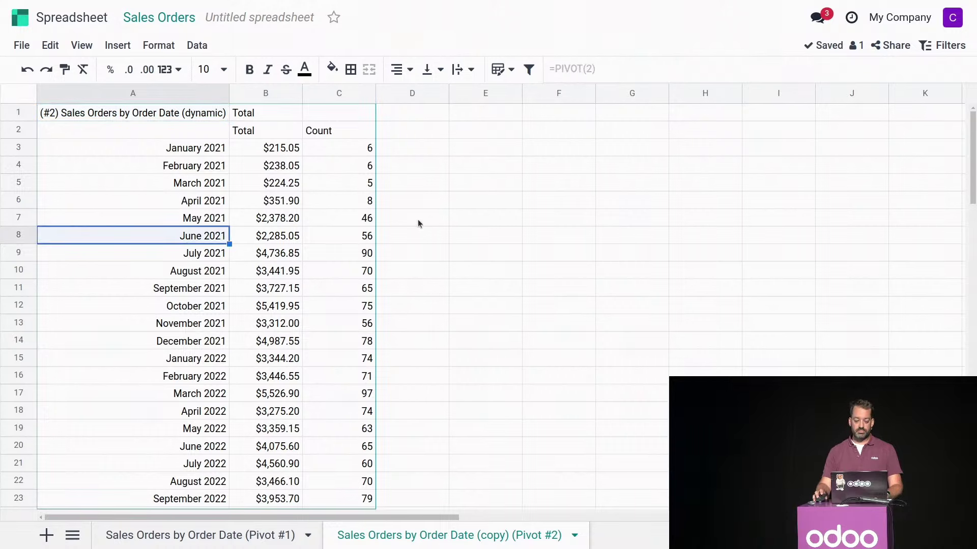
pyautogui.click(501, 75)
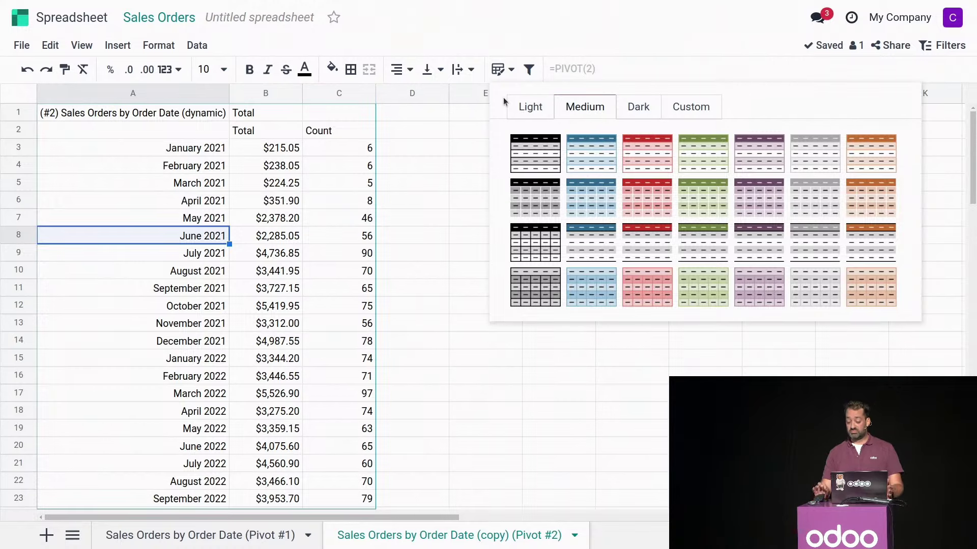
pyautogui.click(529, 106)
pyautogui.click(583, 107)
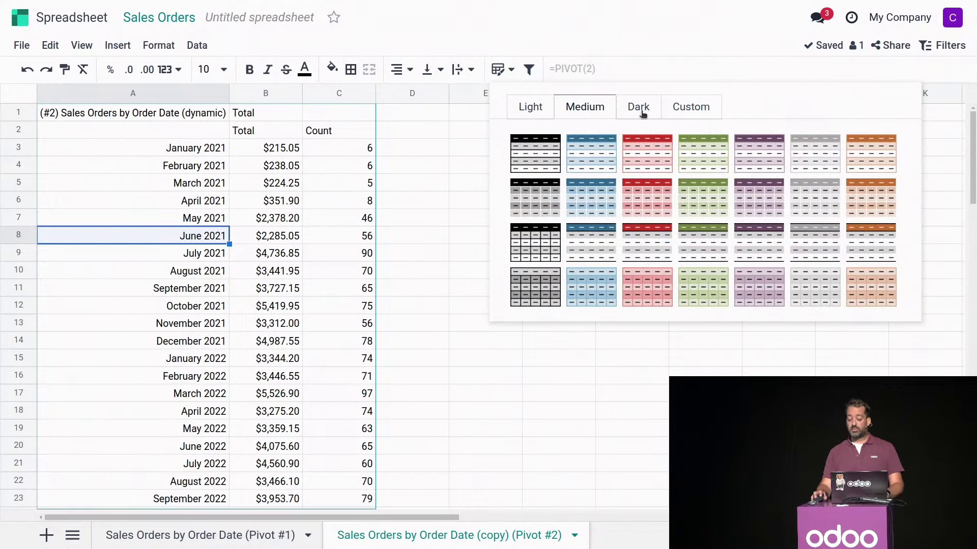
pyautogui.click(642, 112)
pyautogui.click(687, 110)
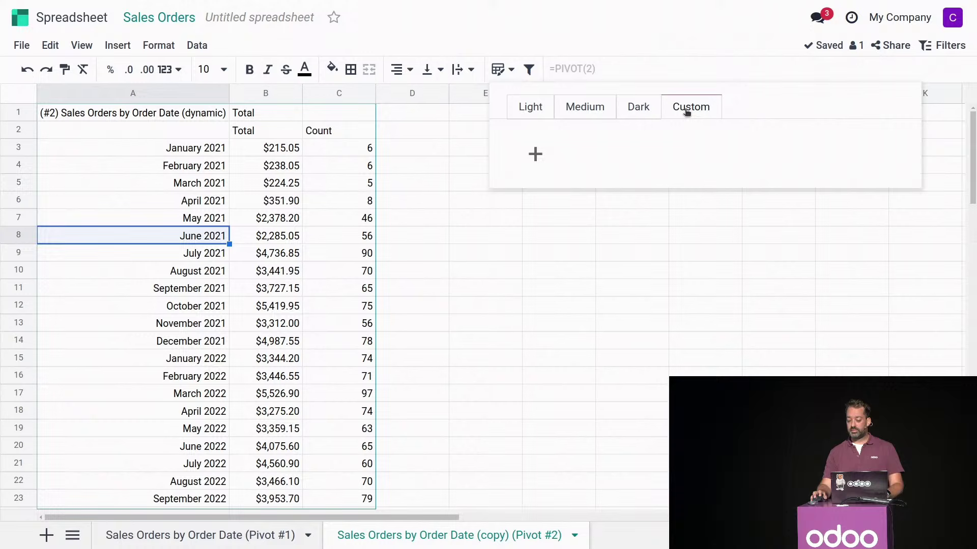
pyautogui.click(569, 114)
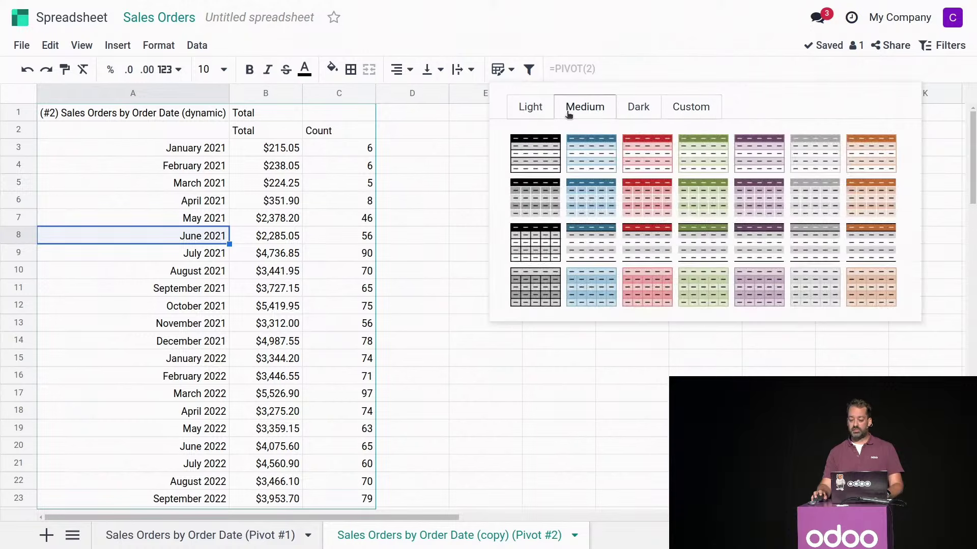
pyautogui.click(598, 161)
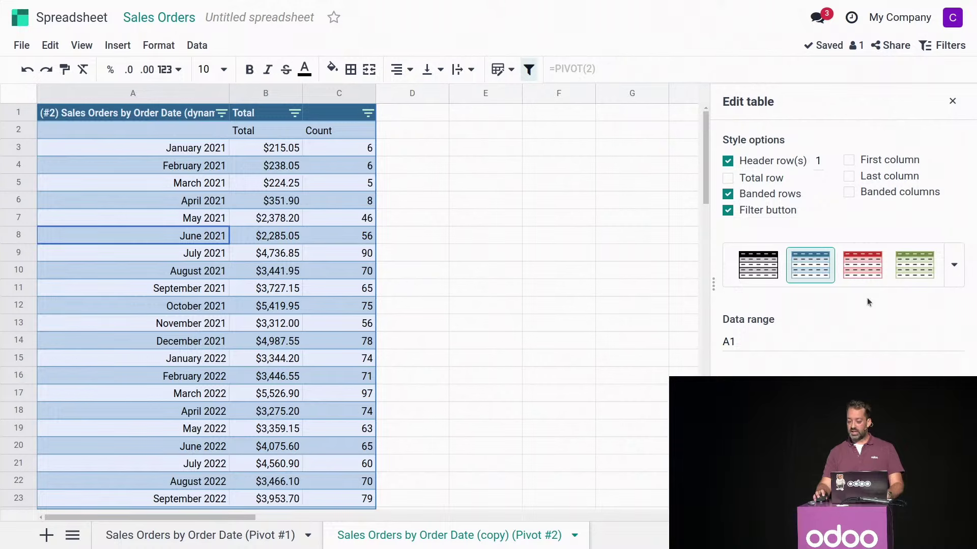
# Turn off the table's filter button and enable First column styling, leaving banded rows on
pyautogui.click(728, 194)
pyautogui.click(728, 194)
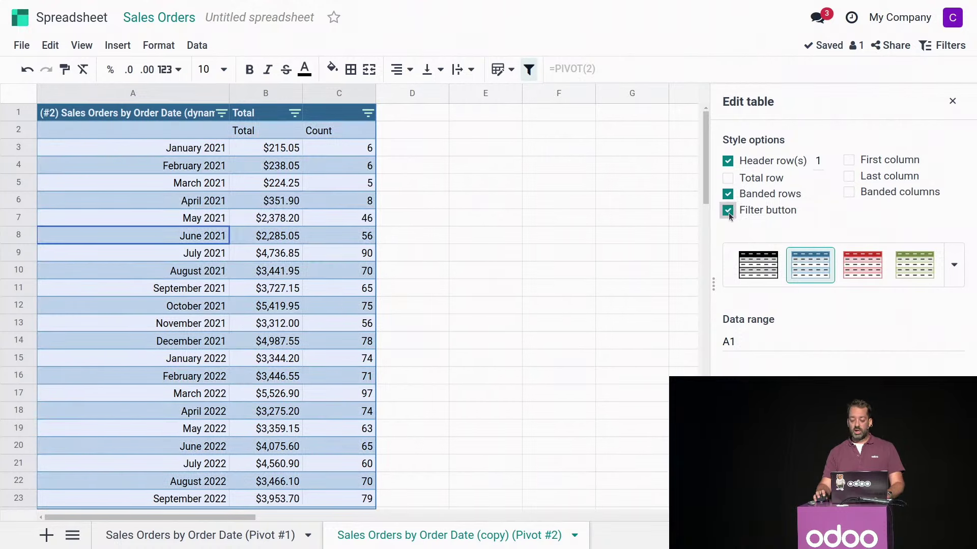
pyautogui.click(727, 211)
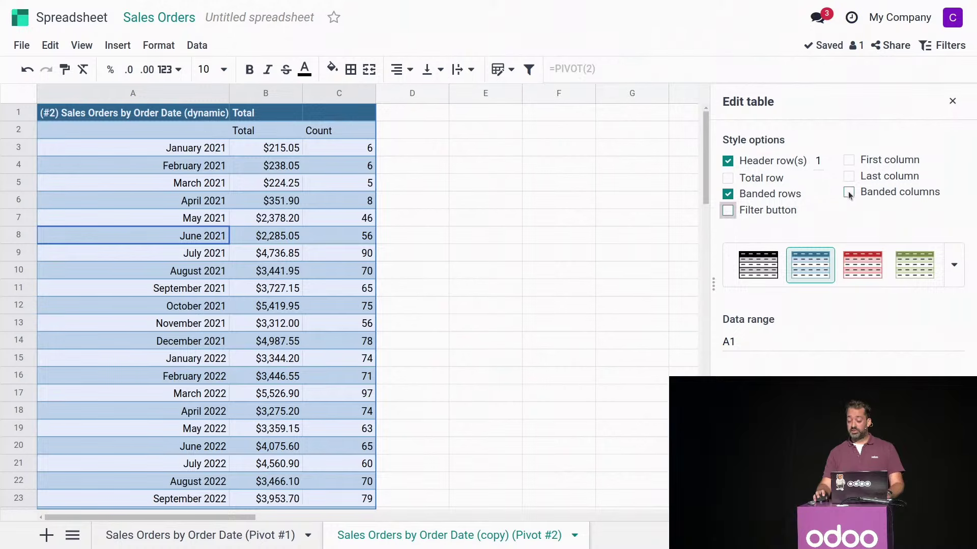
pyautogui.click(848, 162)
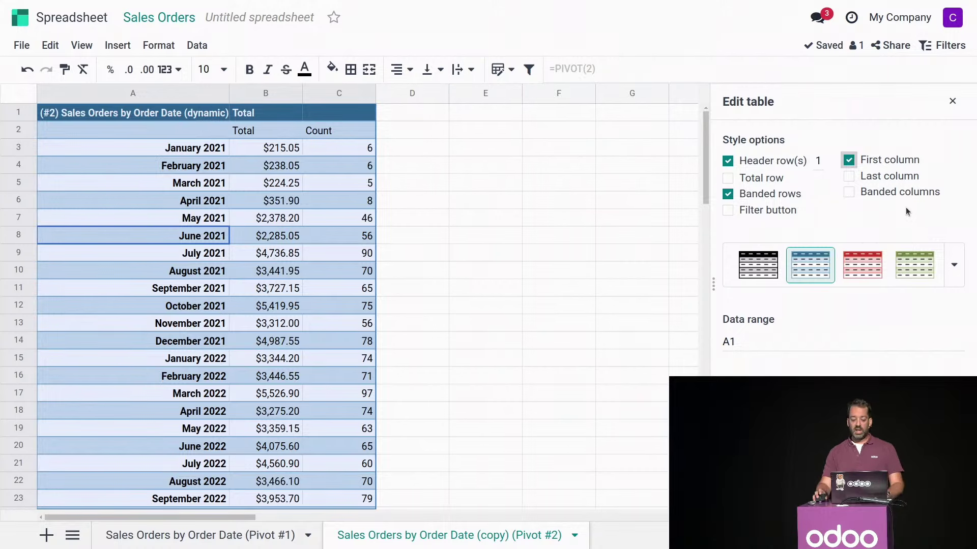
# Create a custom table style in dark purple from the template with a solid header and banded rows, and apply it to the pivot table
pyautogui.click(954, 264)
pyautogui.click(752, 316)
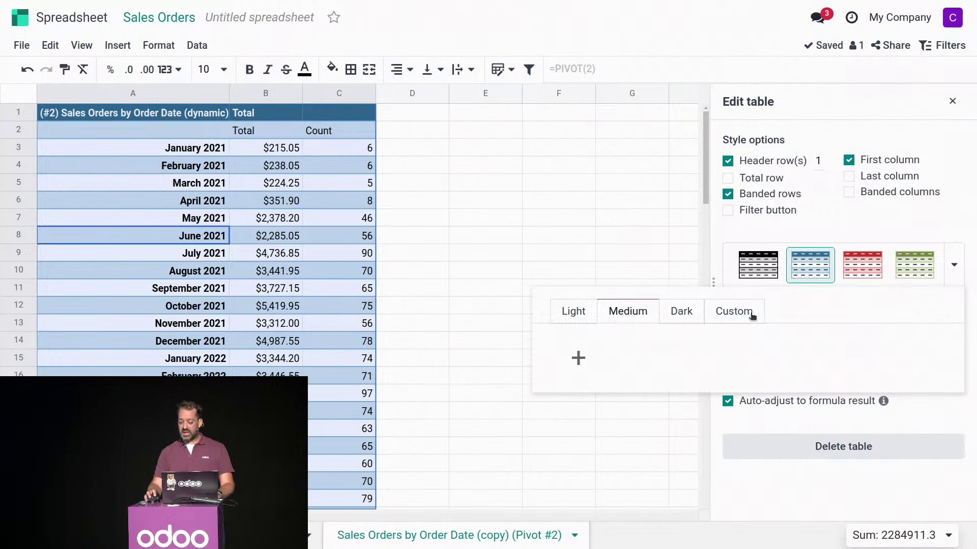
pyautogui.click(578, 358)
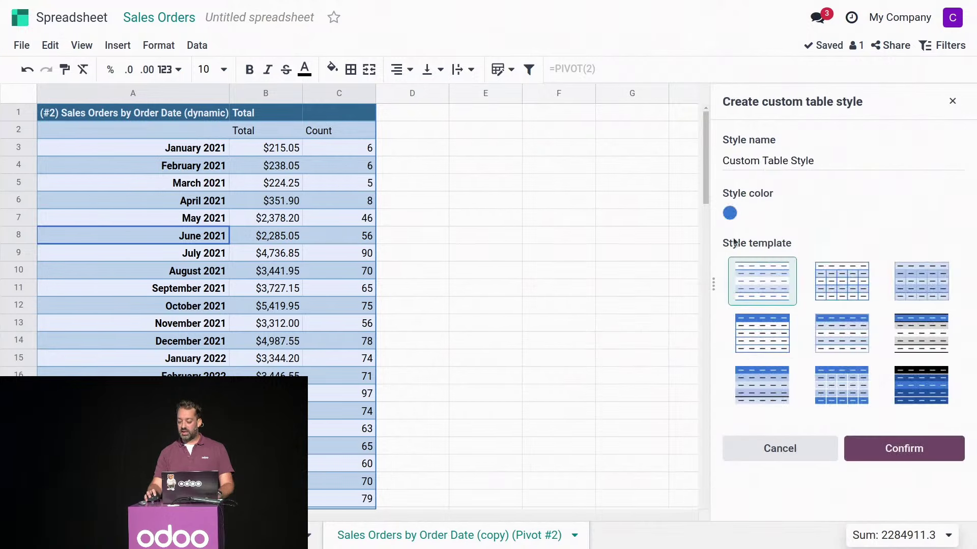
pyautogui.click(729, 214)
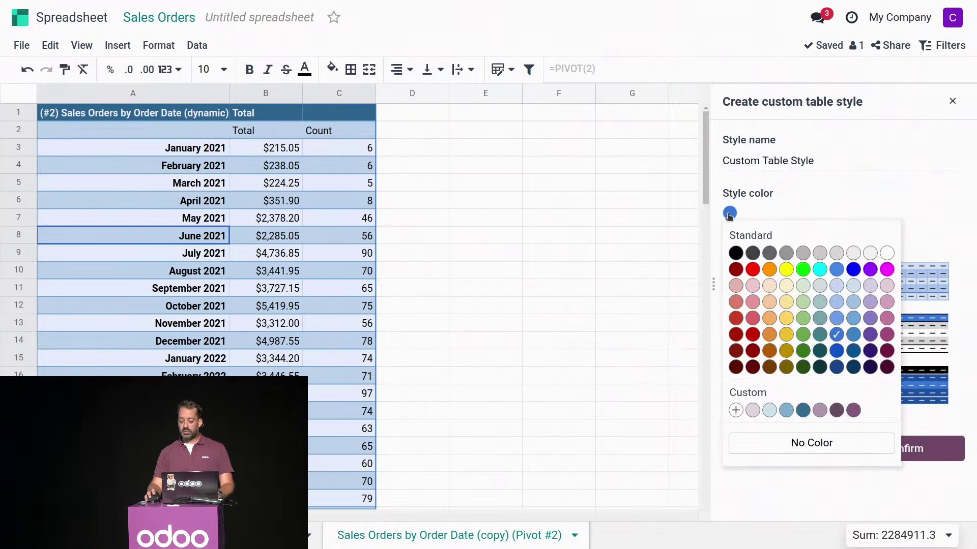
pyautogui.click(837, 410)
pyautogui.click(828, 340)
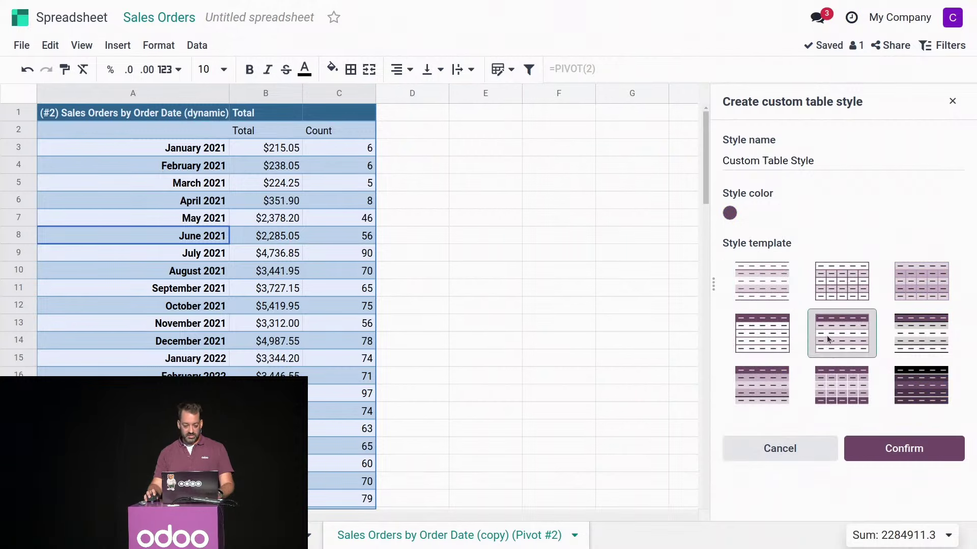
pyautogui.click(906, 450)
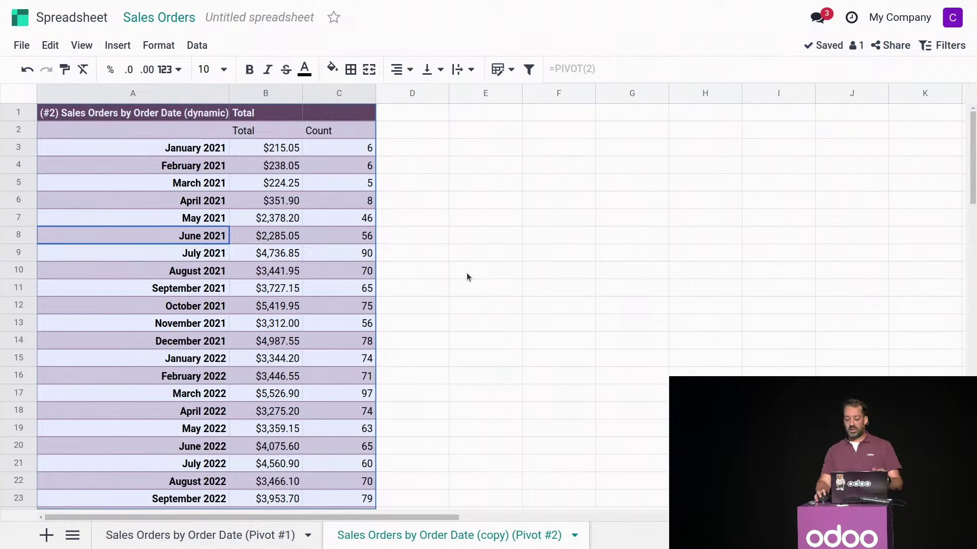
# Show the dynamic pivot's properties from the June 2021 total cell and set the Order Date row granularity to Year
pyautogui.click(223, 240)
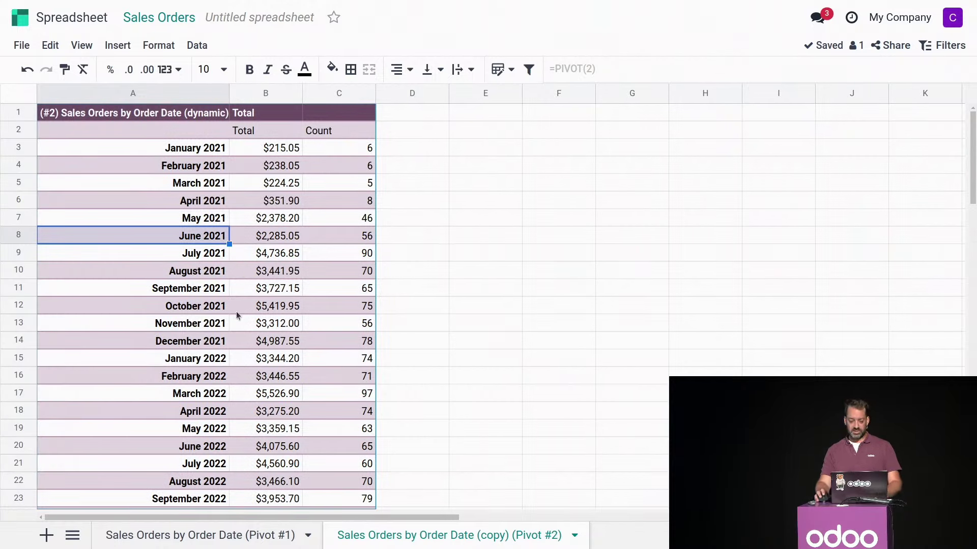
pyautogui.rightClick(256, 241)
pyautogui.scroll(-3, 301, 341)
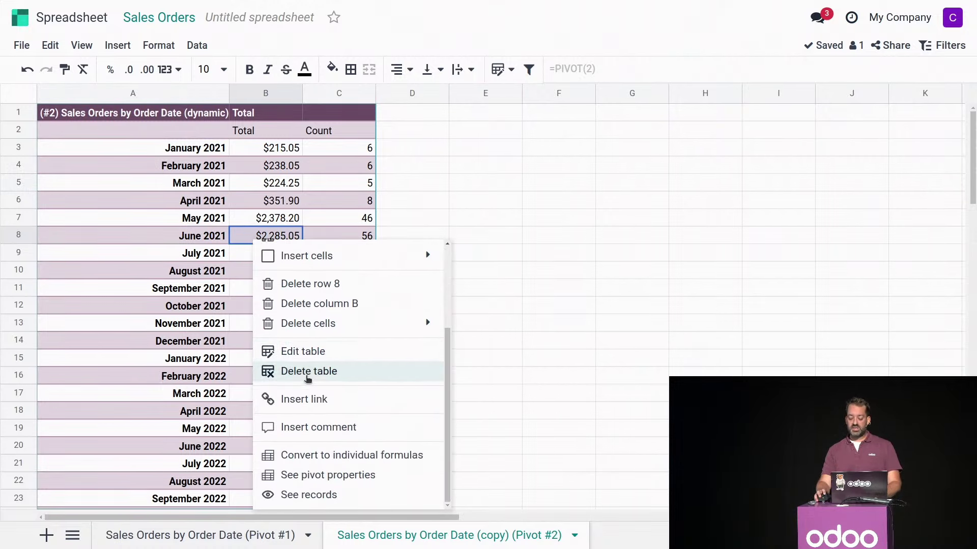
pyautogui.click(327, 475)
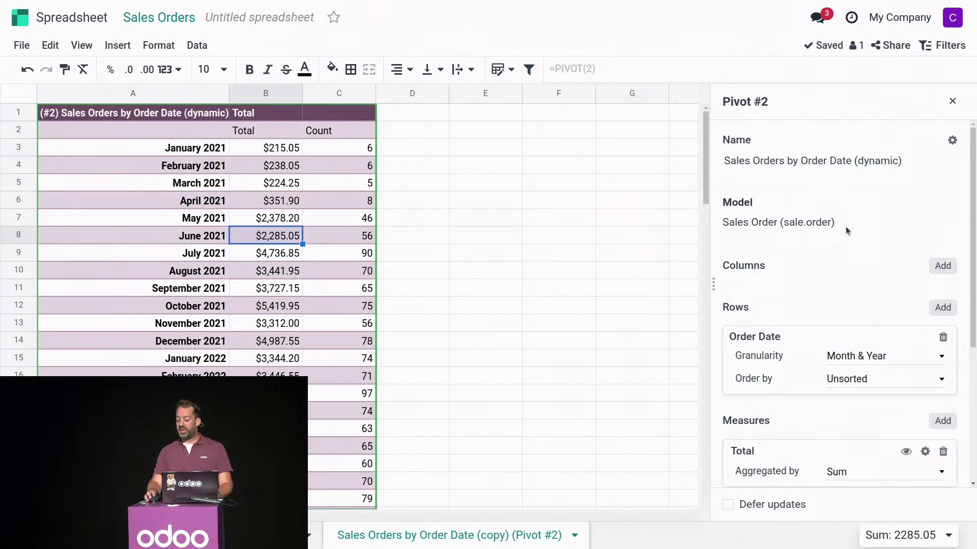
pyautogui.scroll(-3, 842, 219)
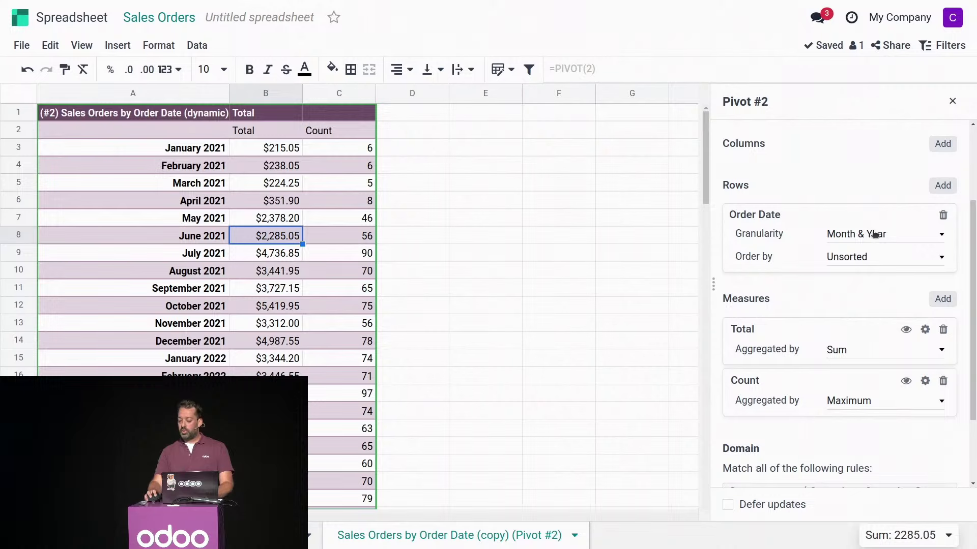
pyautogui.click(881, 237)
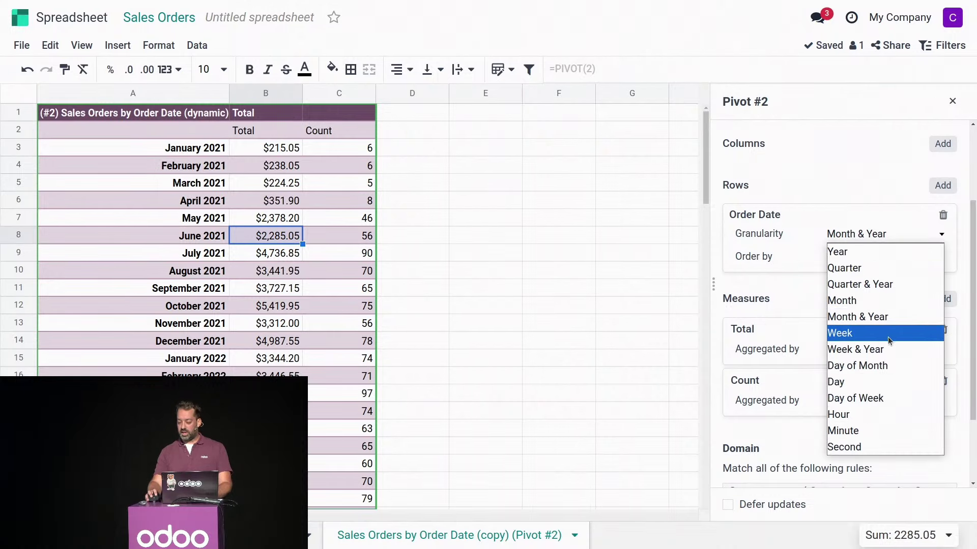
pyautogui.click(872, 253)
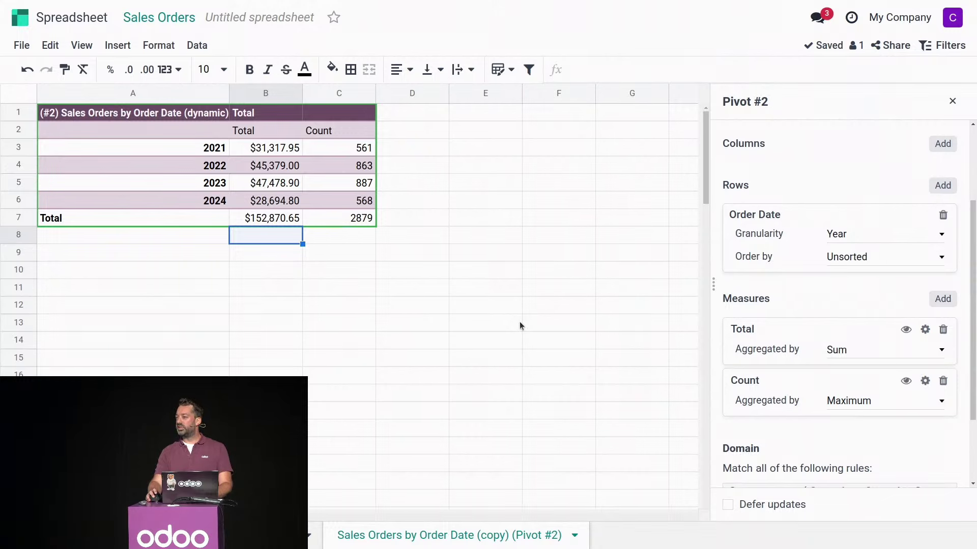
# Add Order Date as a second row grouping with its granularity set to Month
pyautogui.click(942, 186)
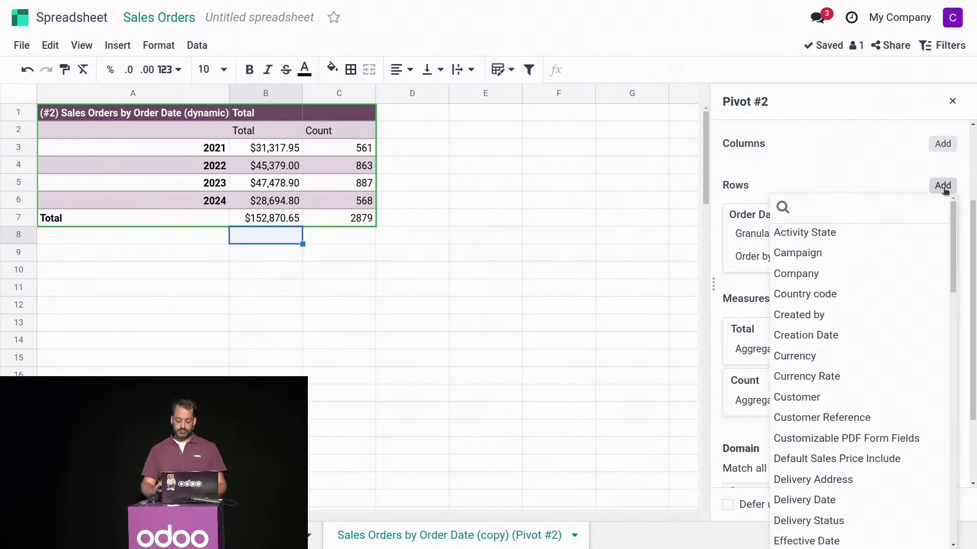
pyautogui.write('order')
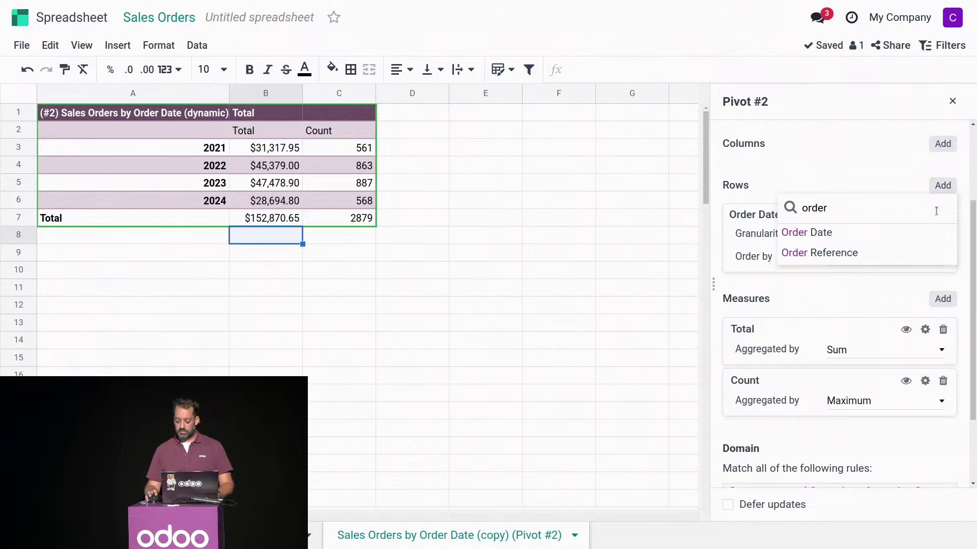
pyautogui.click(853, 233)
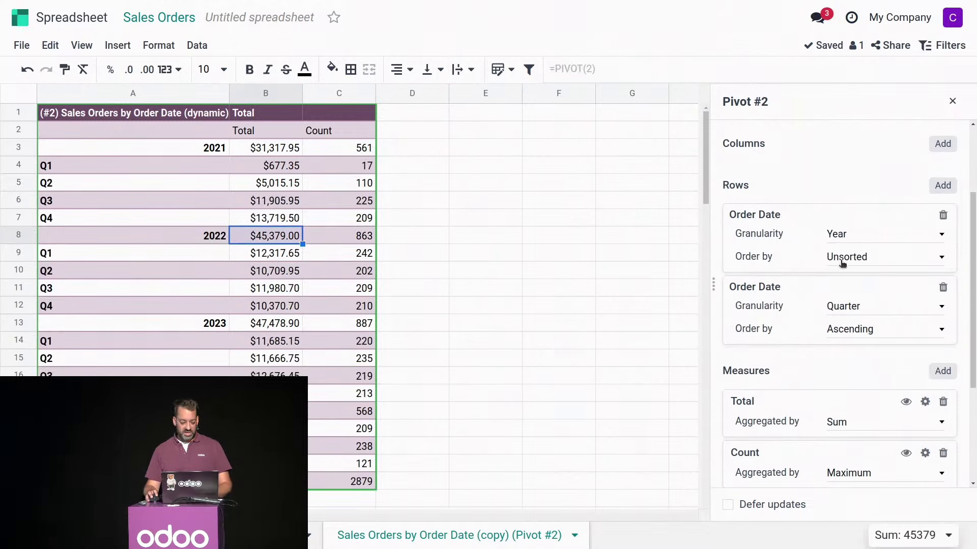
pyautogui.click(860, 311)
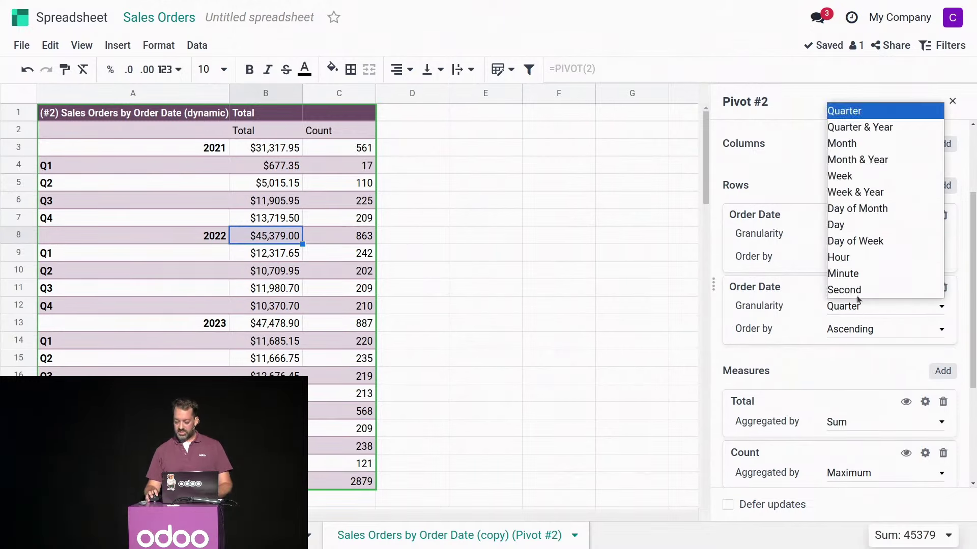
pyautogui.click(853, 148)
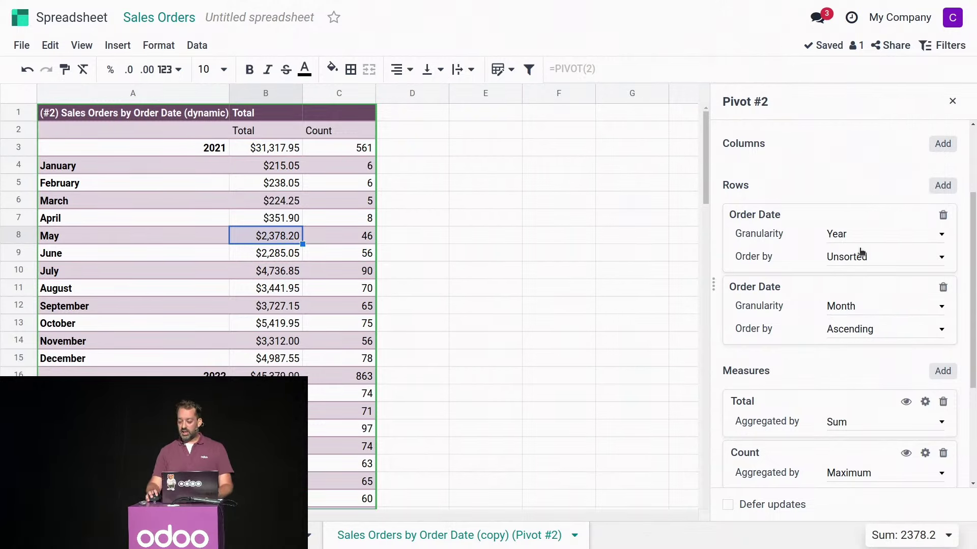
# Add Sales Team as a column grouping of the dynamic pivot
pyautogui.scroll(3, 891, 277)
pyautogui.click(938, 269)
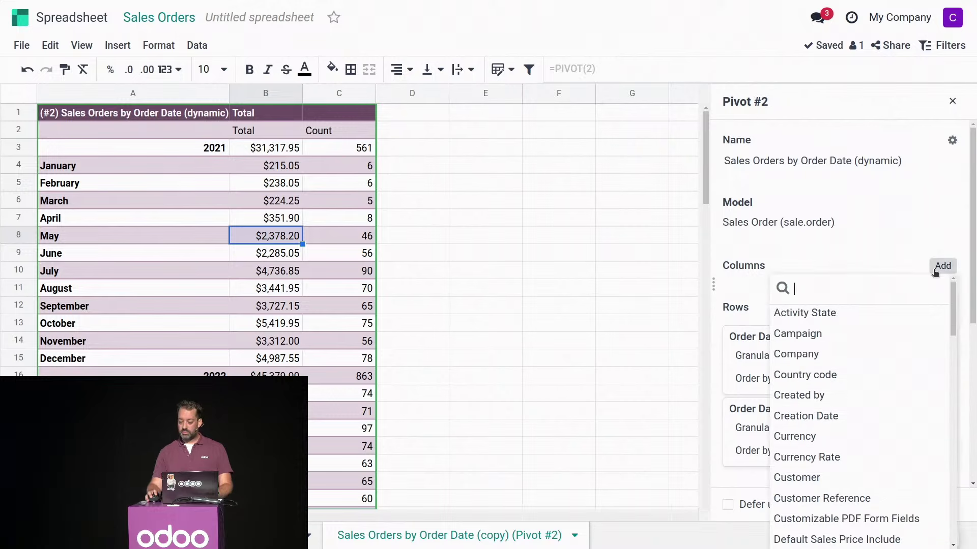
pyautogui.click(859, 273)
pyautogui.moveTo(788, 351); pyautogui.dragTo(813, 379)
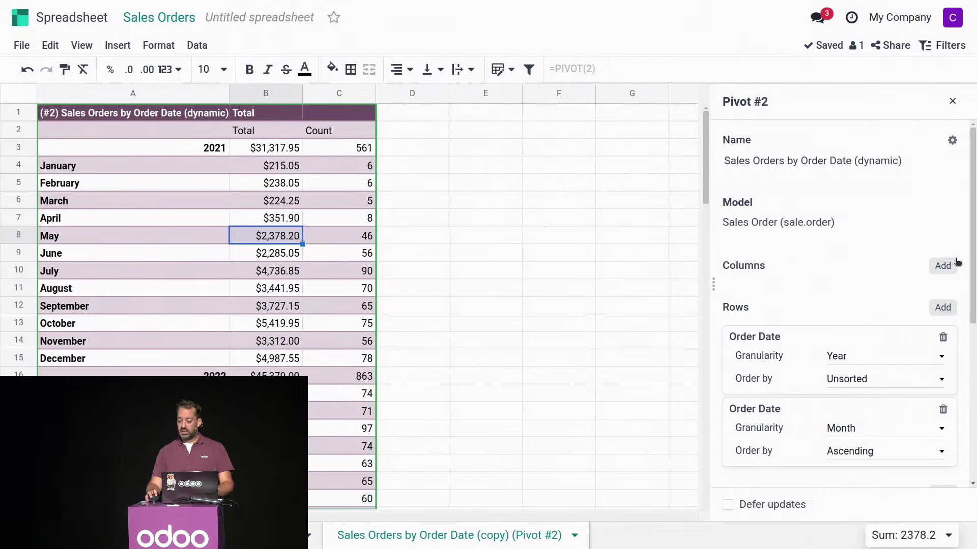
pyautogui.click(943, 266)
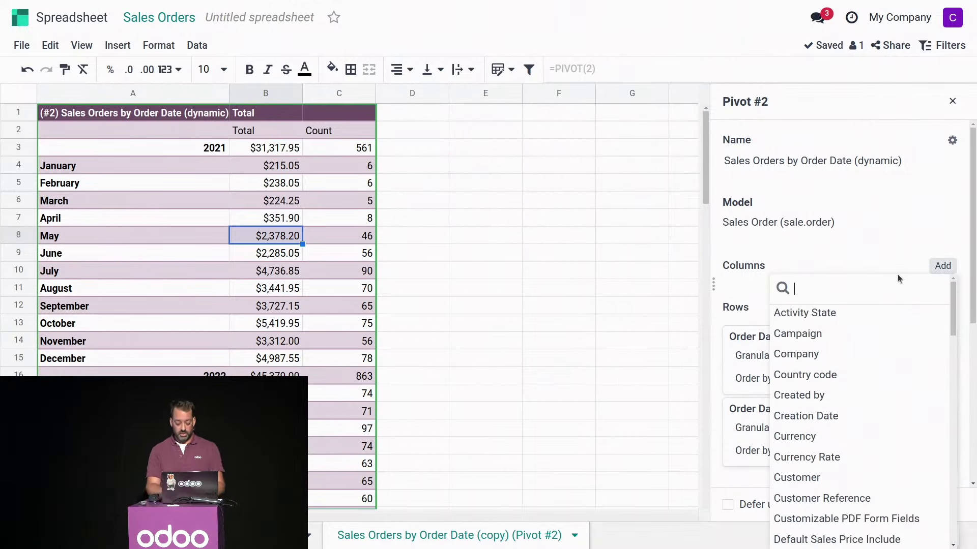
pyautogui.write('sales')
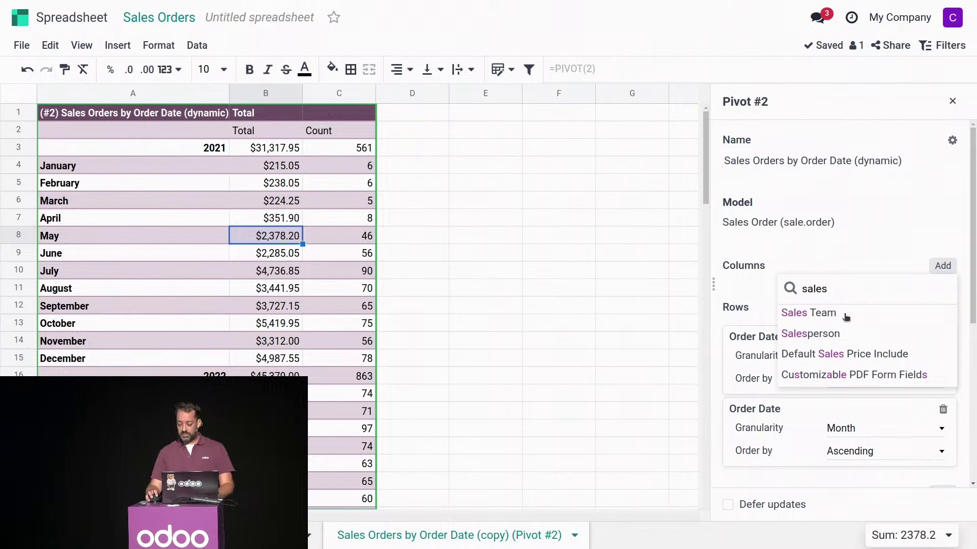
pyautogui.click(809, 312)
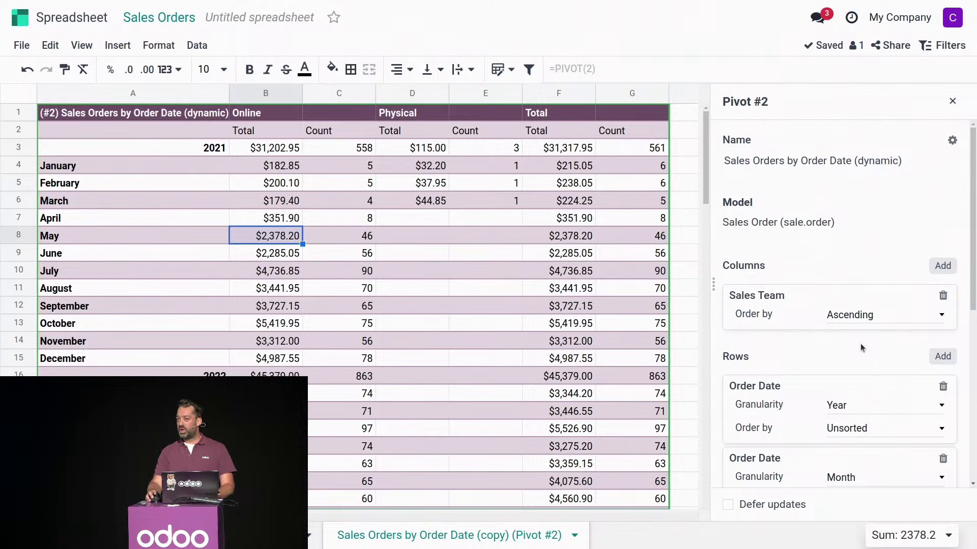
# Compare with the static pivot's sheet, return to the dynamic pivot and remove its Sales Team column grouping
pyautogui.click(300, 535)
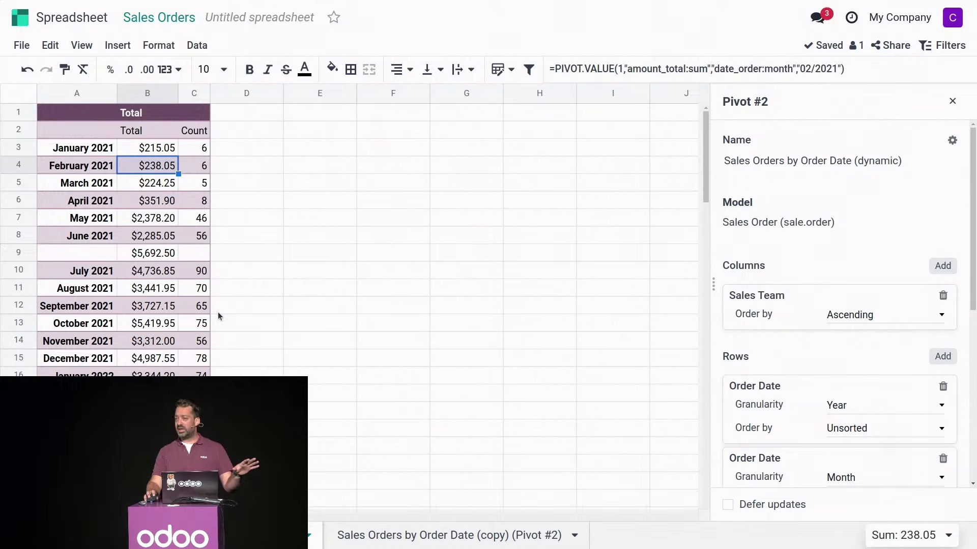
pyautogui.click(427, 532)
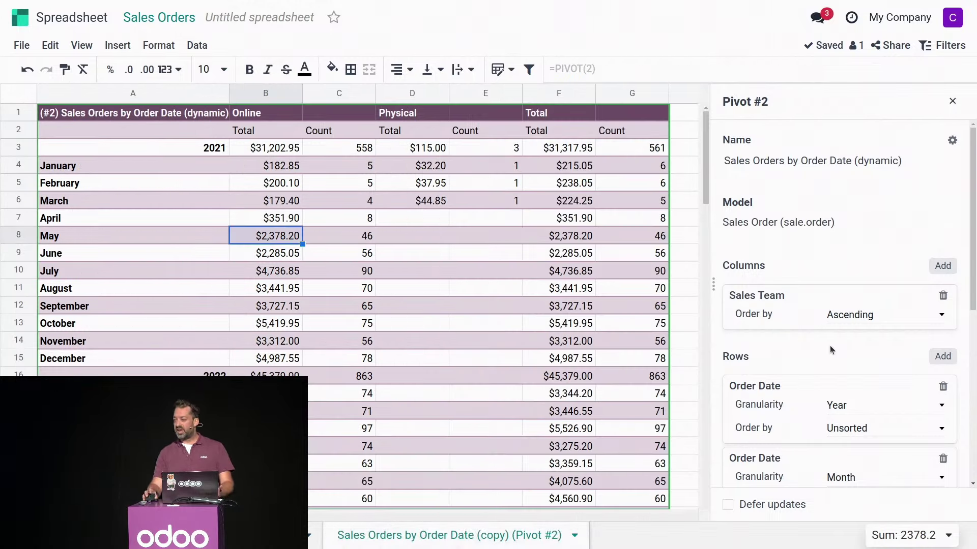
pyautogui.click(944, 296)
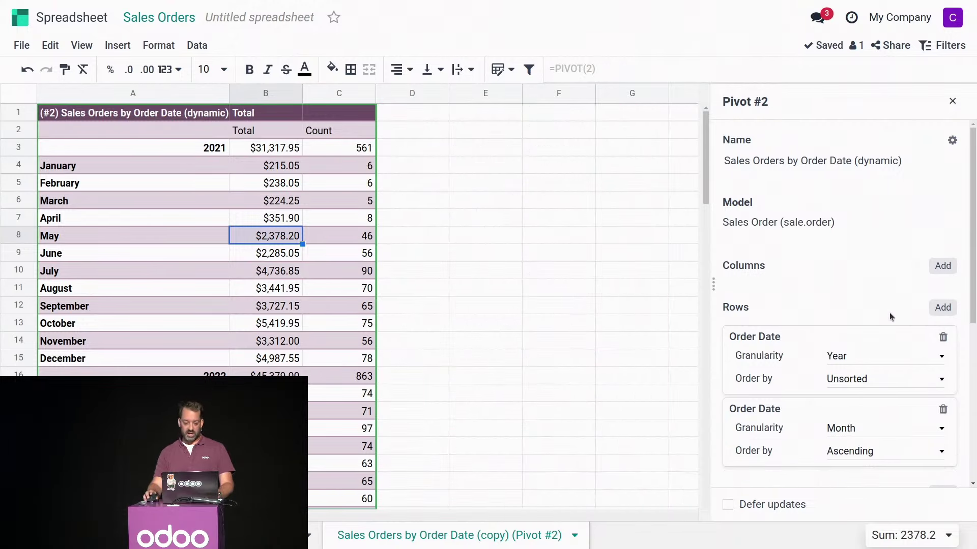
# Review which measures can be added to the dynamic pivot and the aggregation options of its Total measure
pyautogui.scroll(-3, 889, 312)
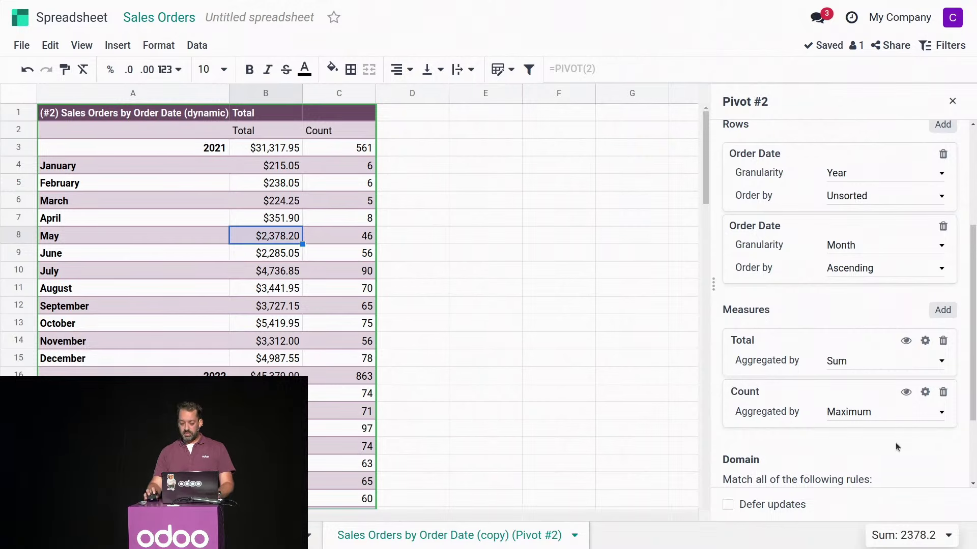
pyautogui.click(943, 310)
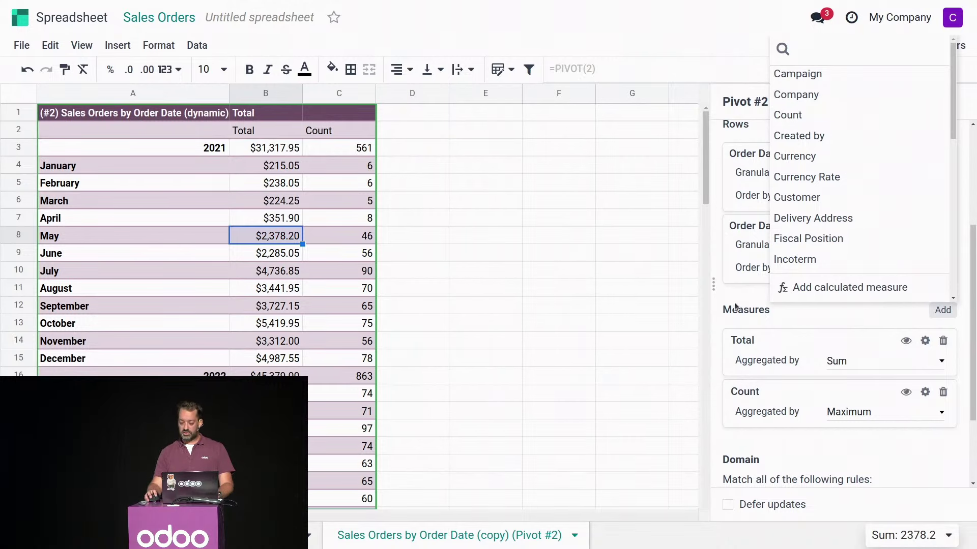
pyautogui.click(815, 327)
pyautogui.click(872, 362)
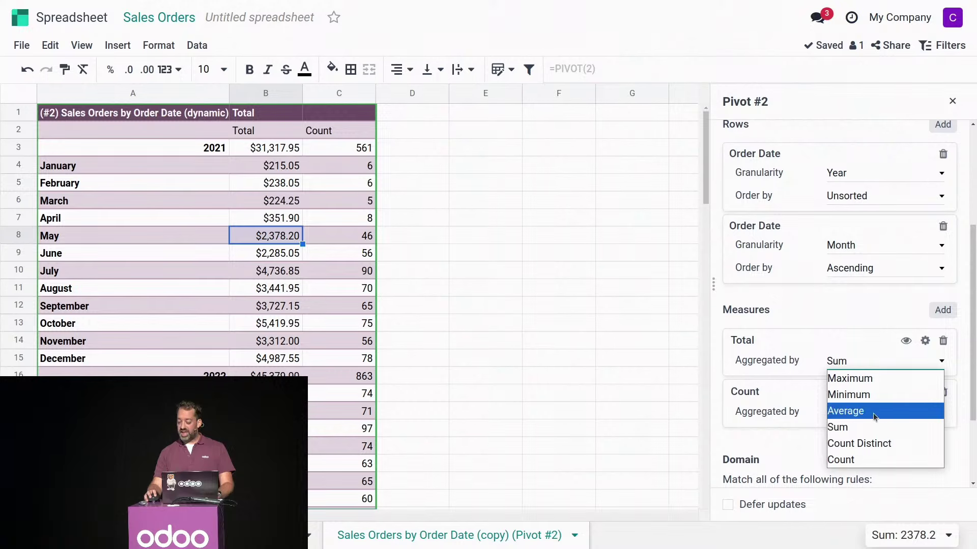
pyautogui.click(829, 316)
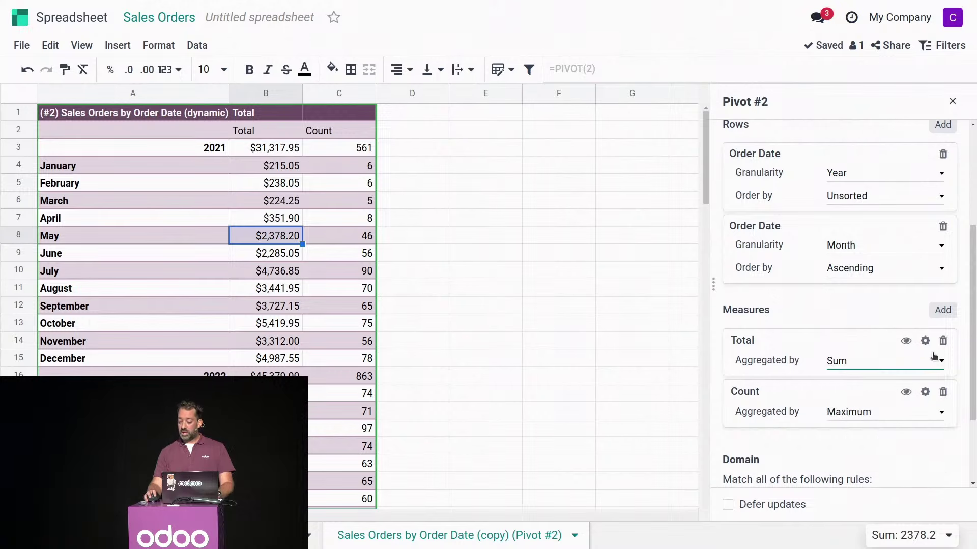
# Show the Total measure as Difference from, with Order Date (Month) as base field and the previous item as base
pyautogui.click(925, 341)
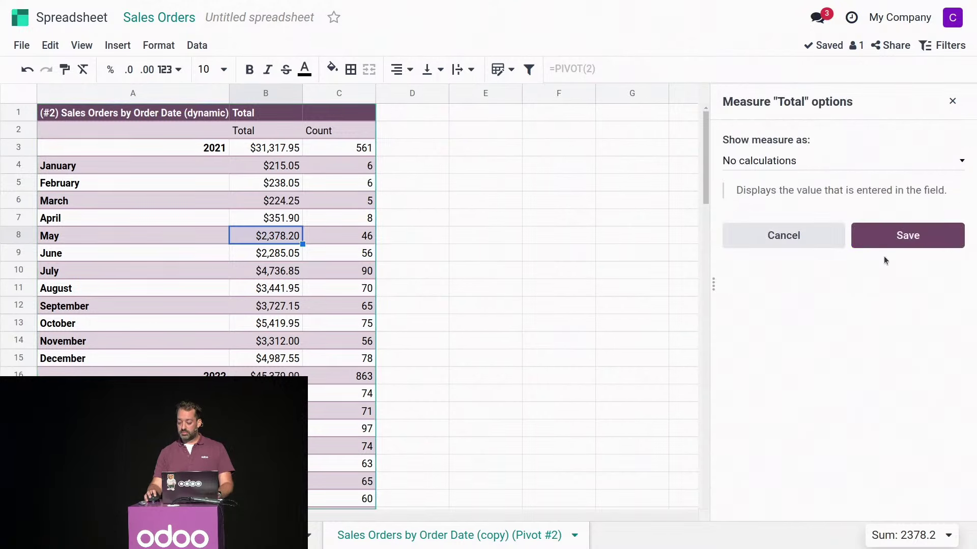
pyautogui.click(781, 162)
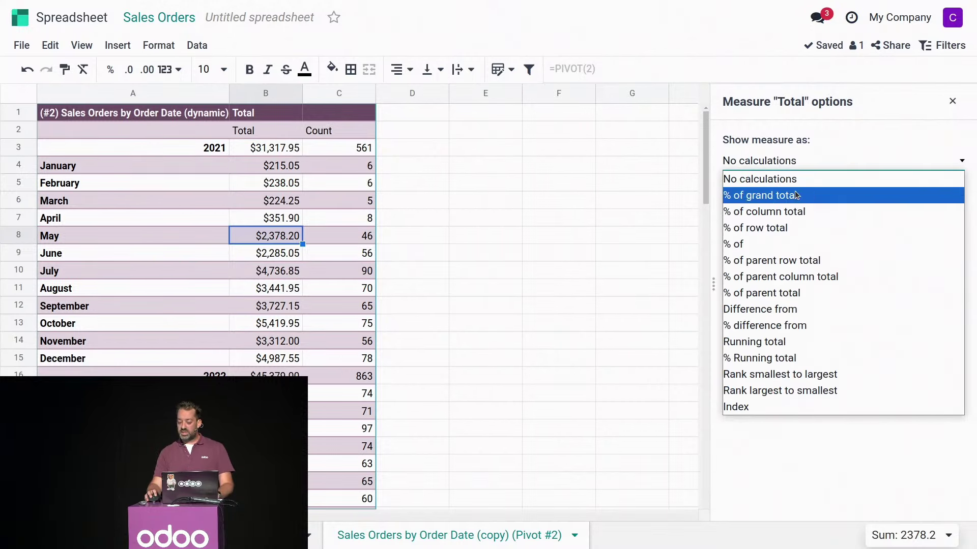
pyautogui.click(800, 311)
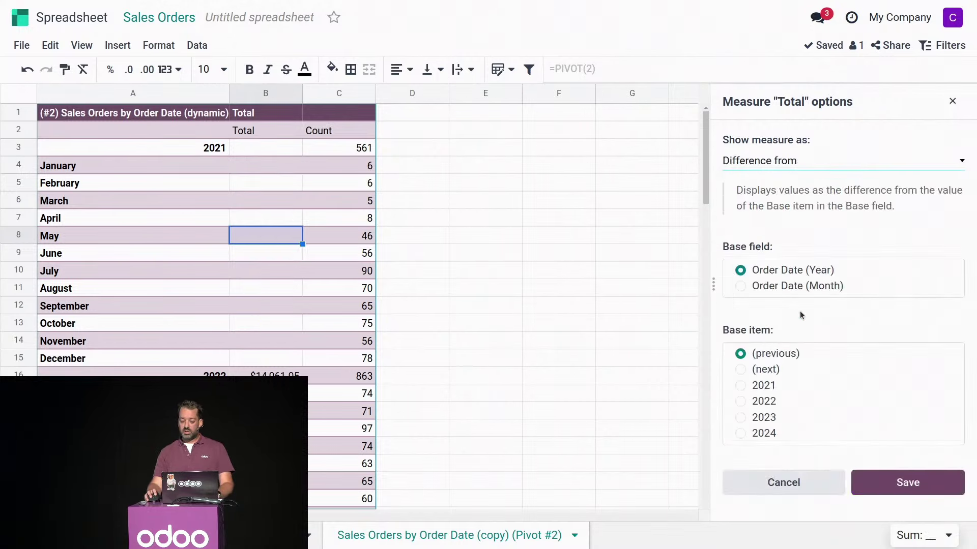
pyautogui.click(760, 286)
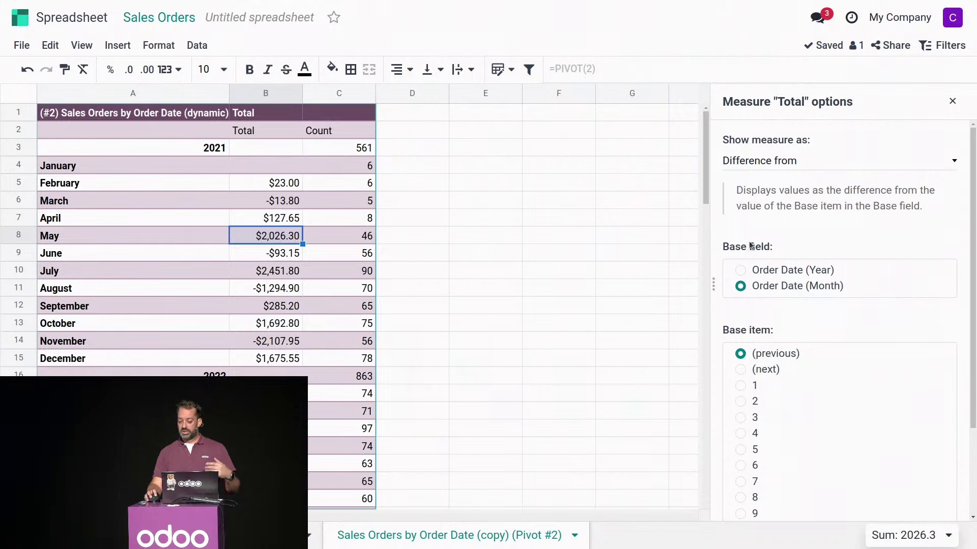
pyautogui.click(796, 167)
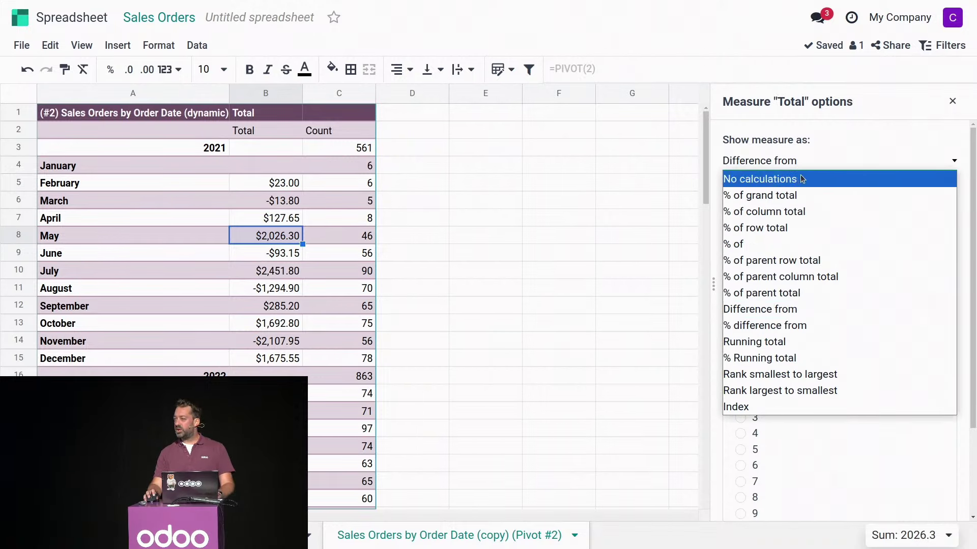
pyautogui.click(809, 140)
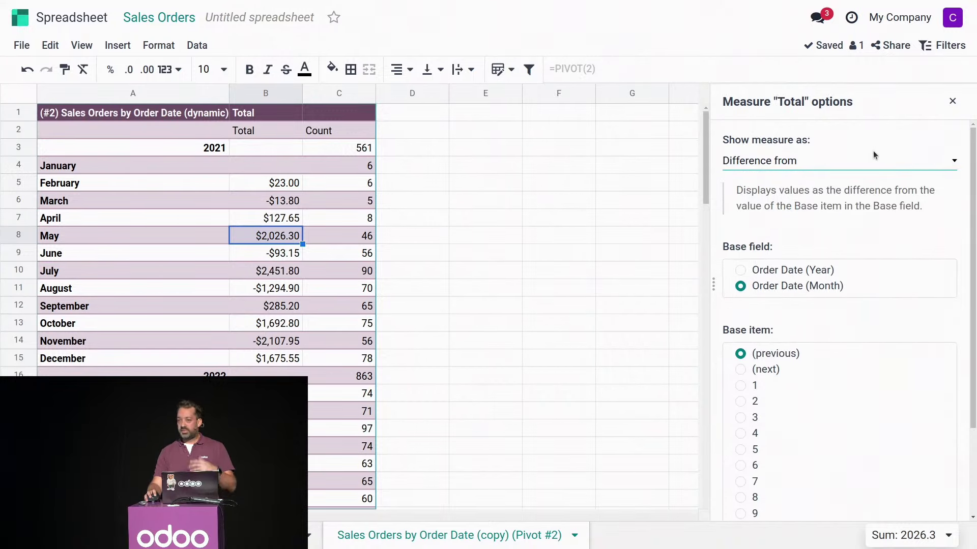
pyautogui.click(947, 103)
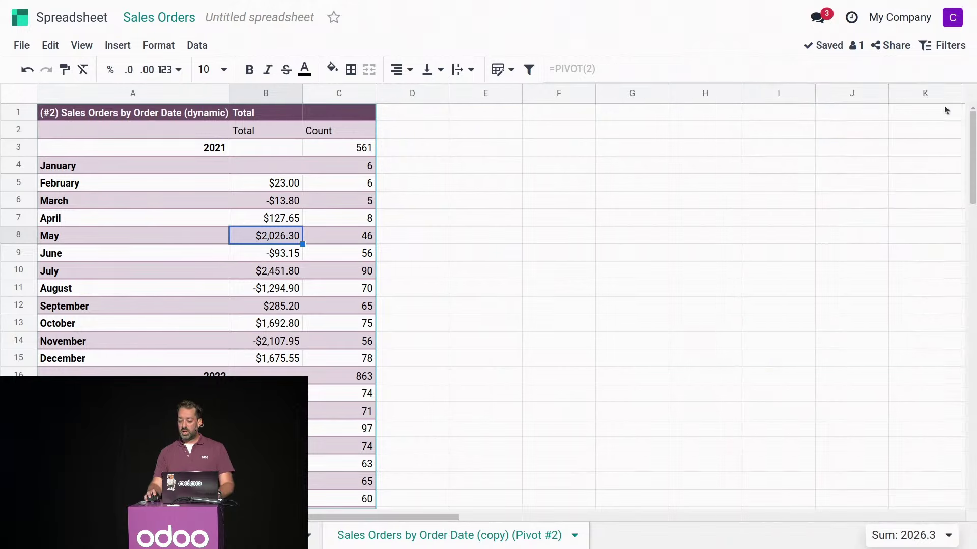
# Reopen the dynamic pivot's properties from the April total cell and check the sort options of the yearly Order Date grouping
pyautogui.rightClick(278, 214)
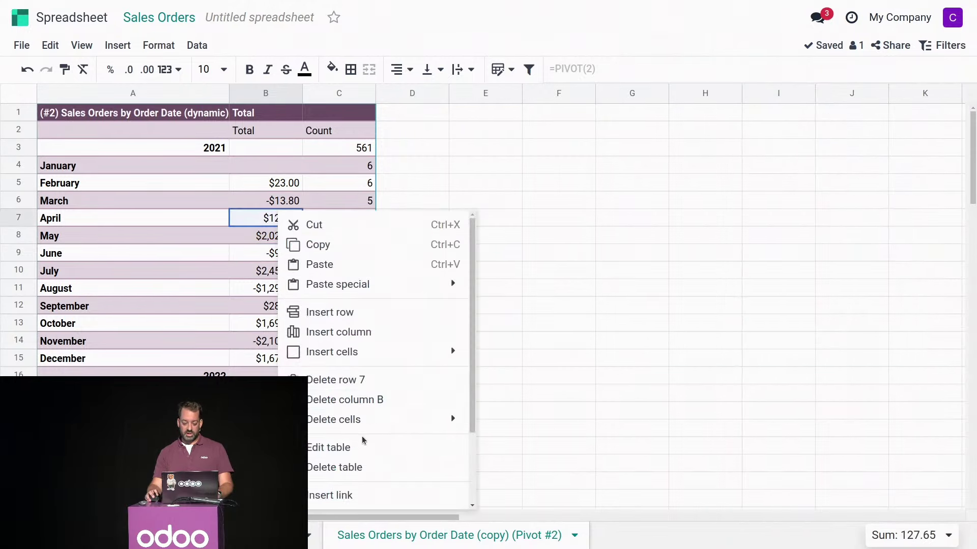
pyautogui.scroll(-2, 376, 442)
pyautogui.click(387, 474)
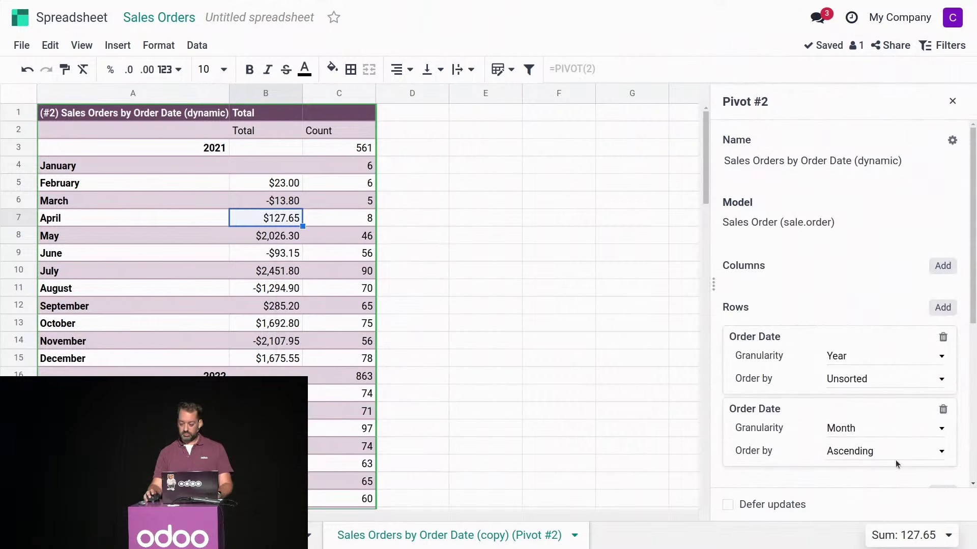
pyautogui.click(897, 378)
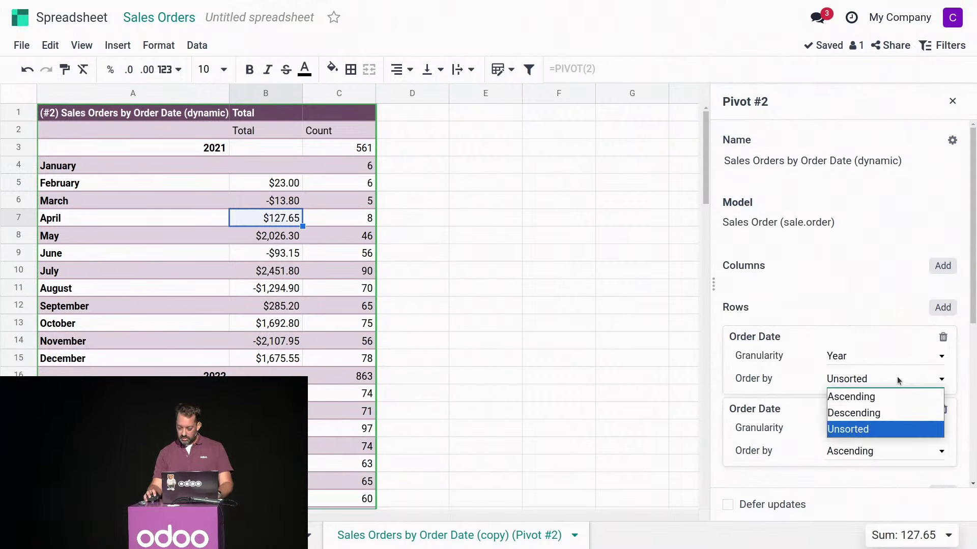
pyautogui.click(774, 362)
# Set the Total measure to be shown with No calculations and save its options
pyautogui.scroll(-5, 781, 366)
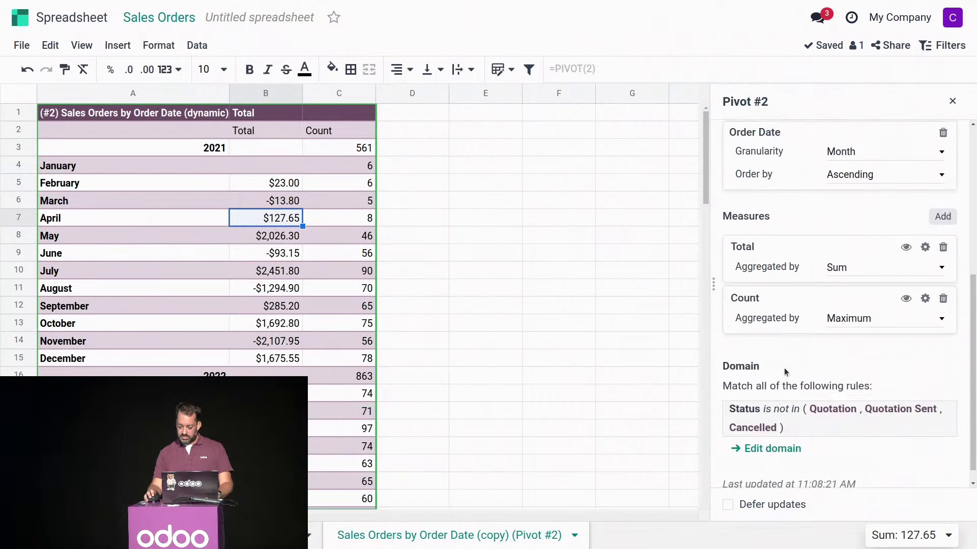
pyautogui.click(924, 231)
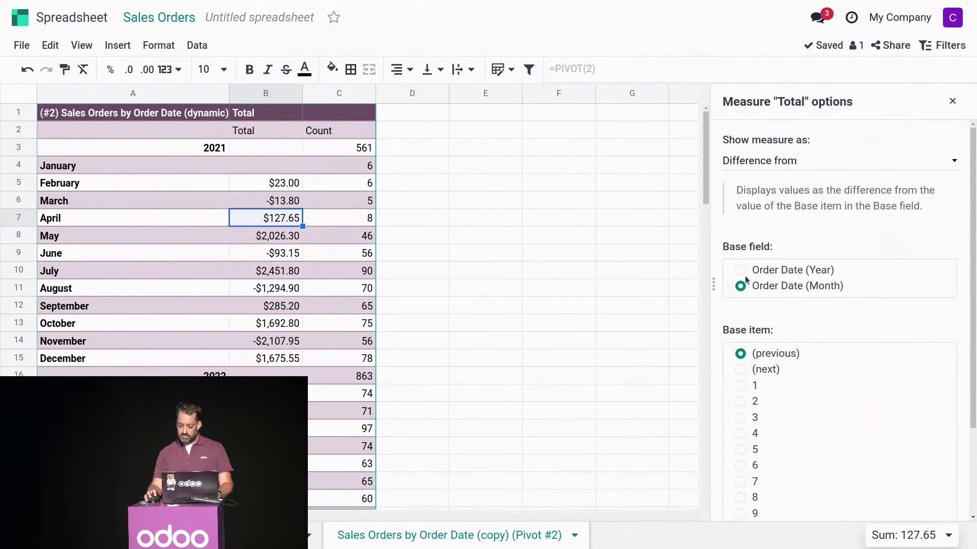
pyautogui.click(753, 161)
pyautogui.click(752, 179)
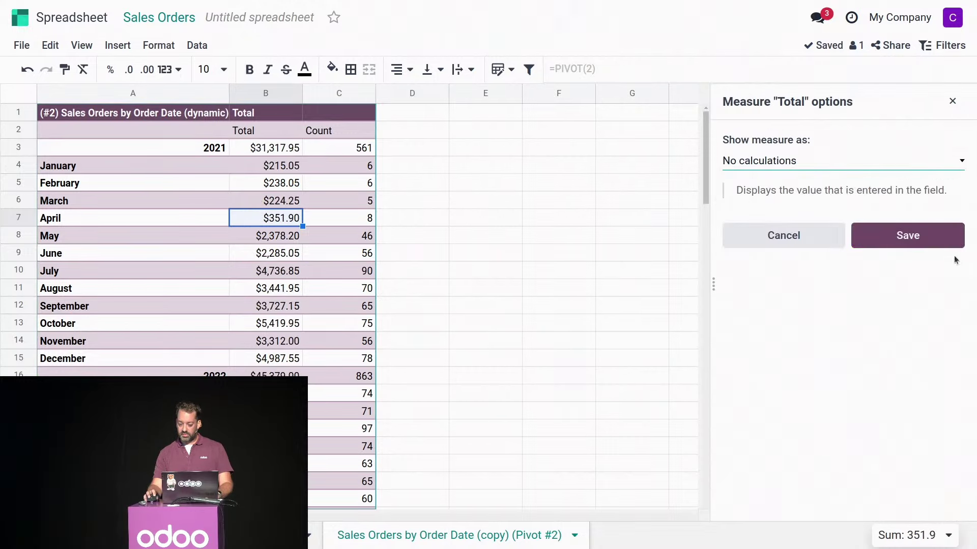
pyautogui.click(910, 238)
# Add a calculated measure to the dynamic pivot and name it Avg revenue
pyautogui.scroll(-5, 895, 356)
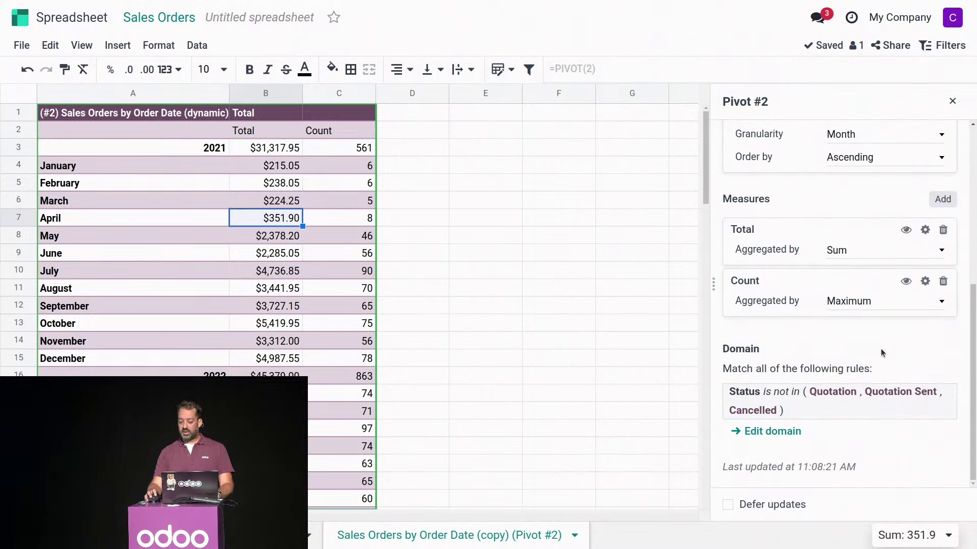
pyautogui.click(942, 200)
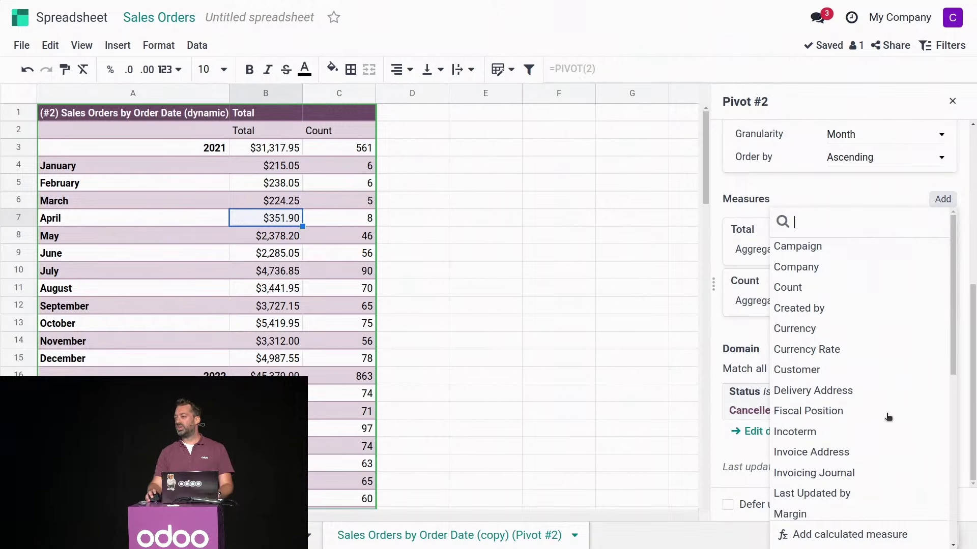
pyautogui.click(856, 537)
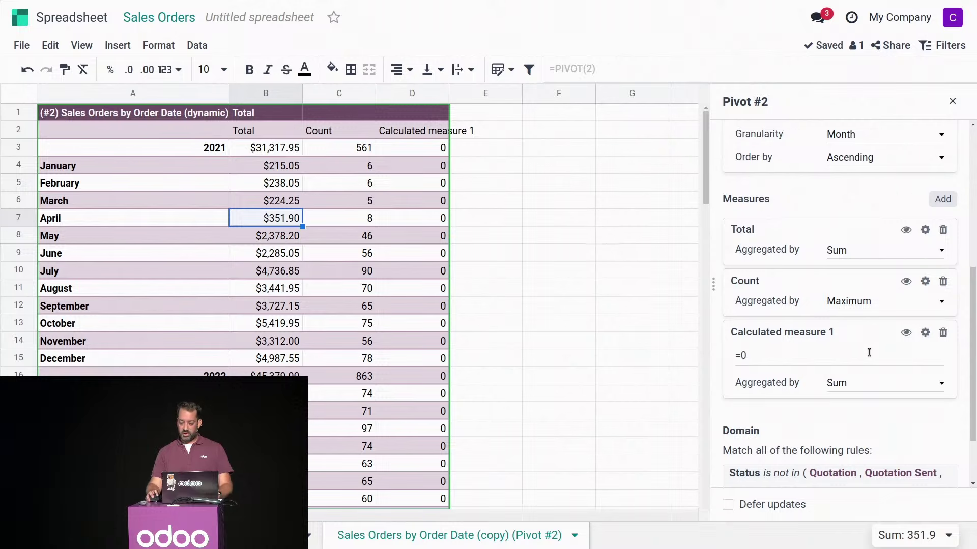
pyautogui.click(839, 333)
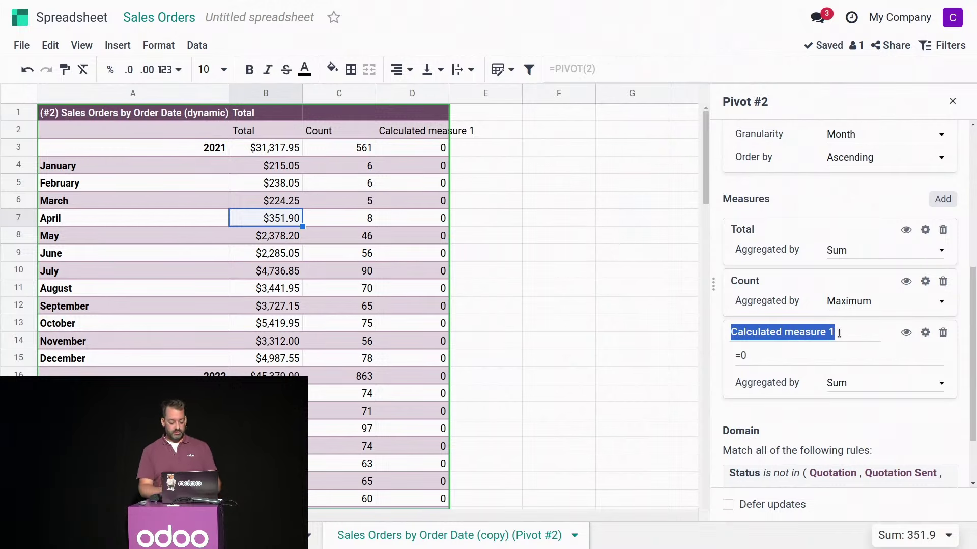
pyautogui.write('Avg reven')
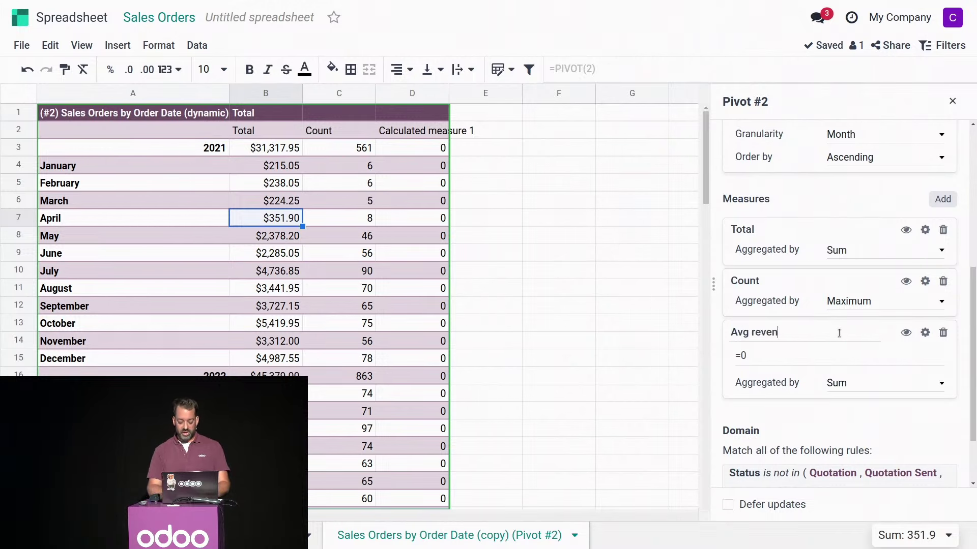
pyautogui.write('ue')
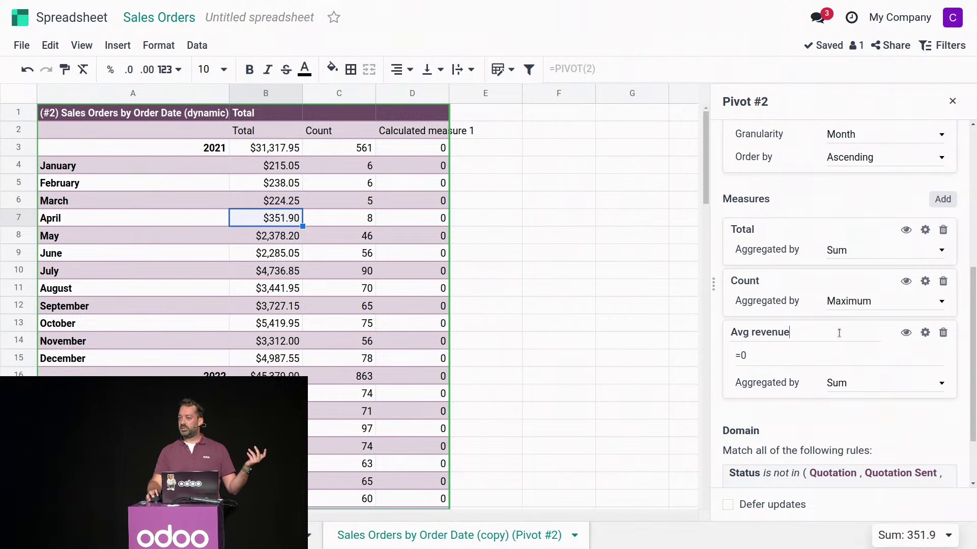
pyautogui.click(821, 356)
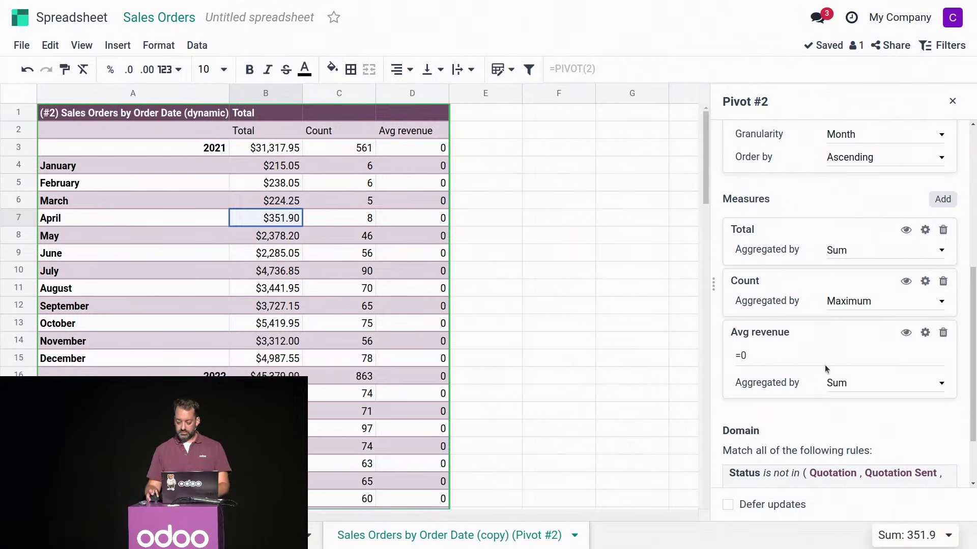
# Set the Avg revenue formula to ='amount_total:sum'/__count
pyautogui.click(825, 363)
pyautogui.press('BackSpace')
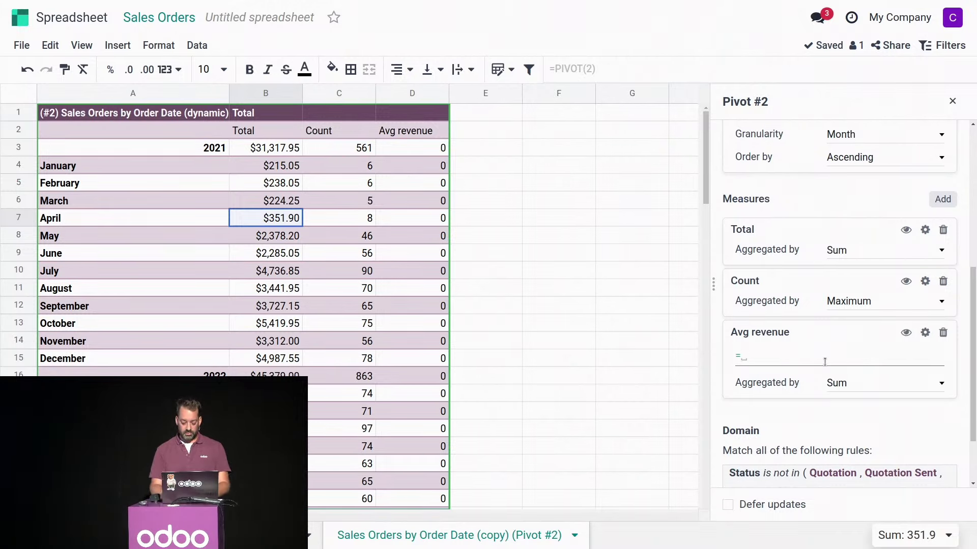
pyautogui.write('tot')
pyautogui.press('Tab')
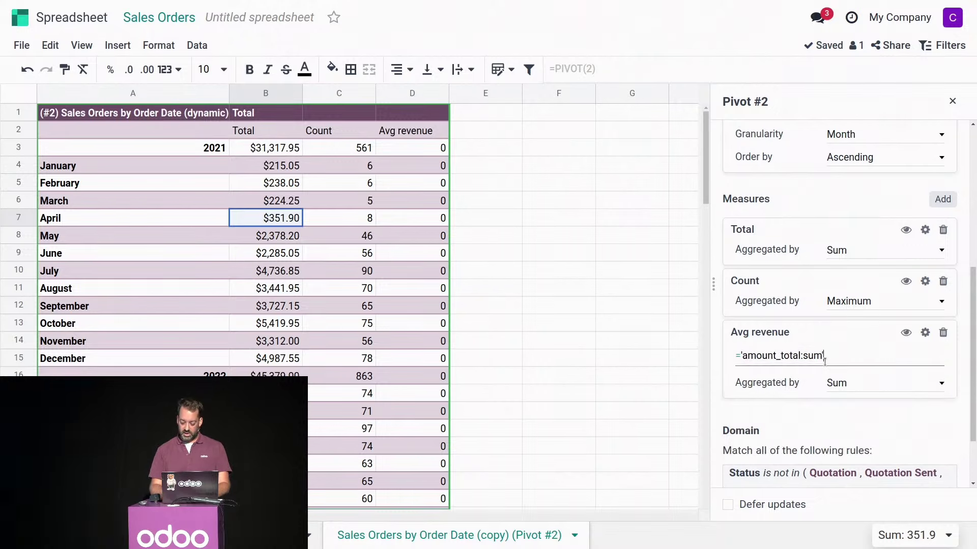
pyautogui.write('/coun')
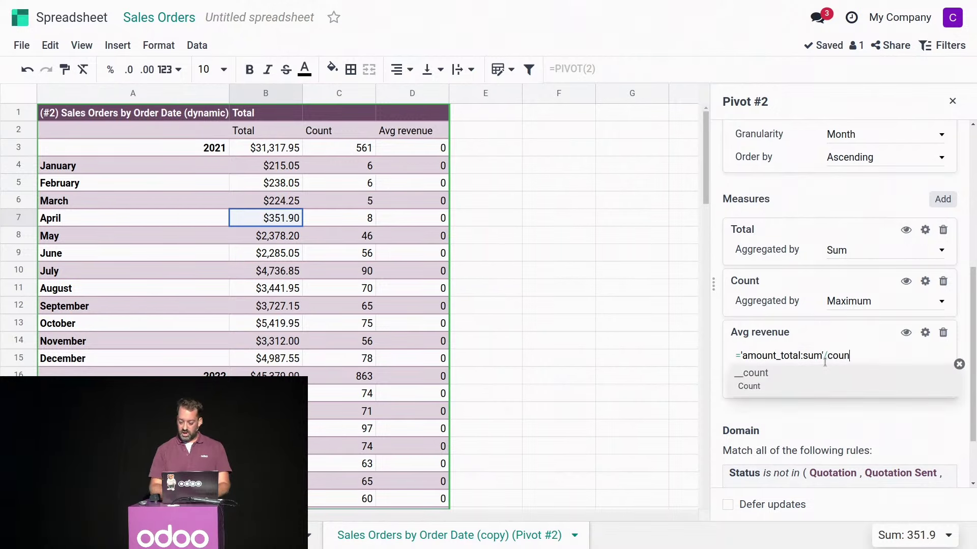
pyautogui.click(825, 380)
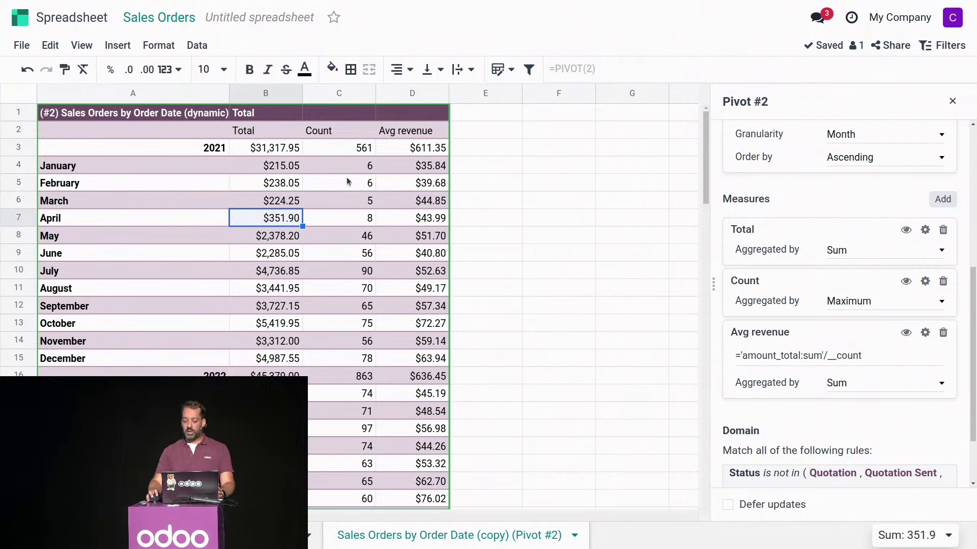
# Remove the yearly Order Date row grouping and set the remaining Order Date granularity to Month & Year
pyautogui.scroll(5, 822, 328)
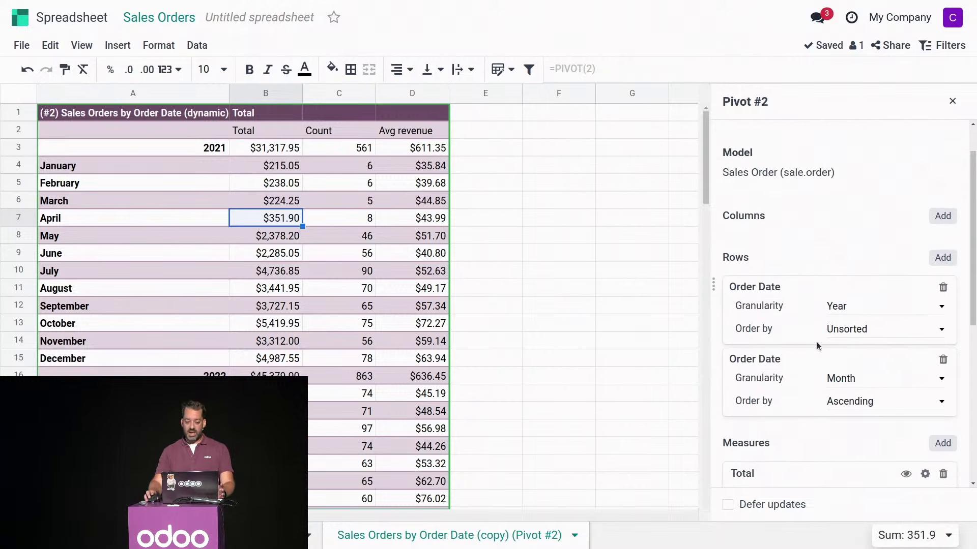
pyautogui.click(943, 288)
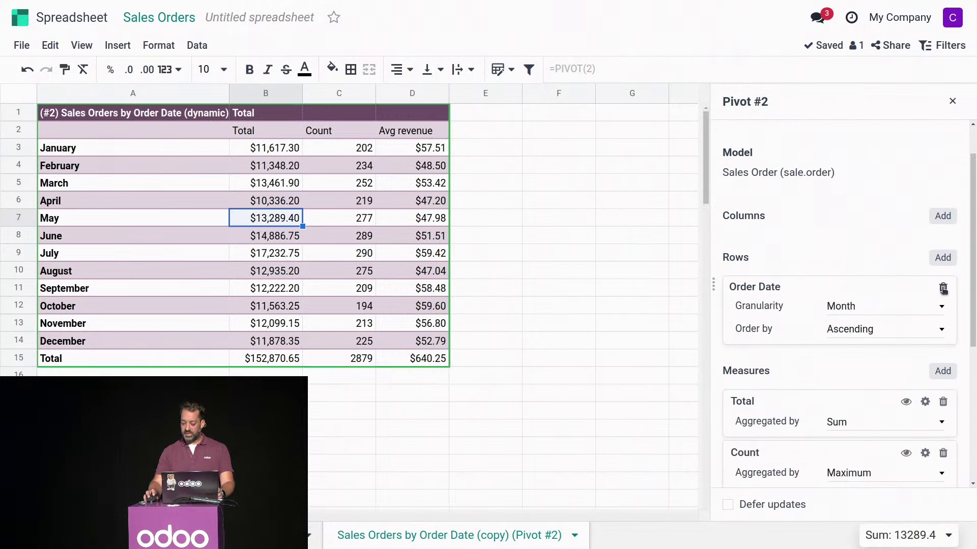
pyautogui.click(849, 308)
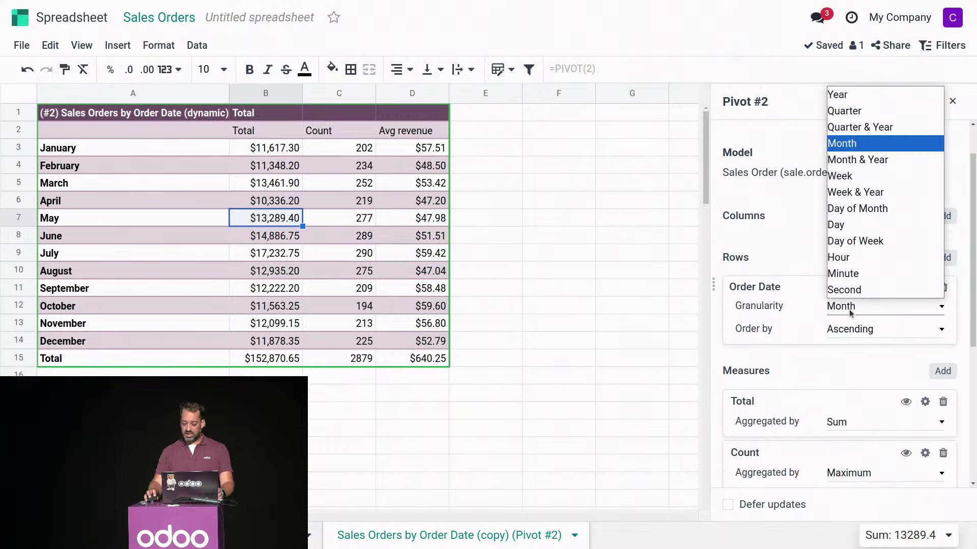
pyautogui.click(862, 161)
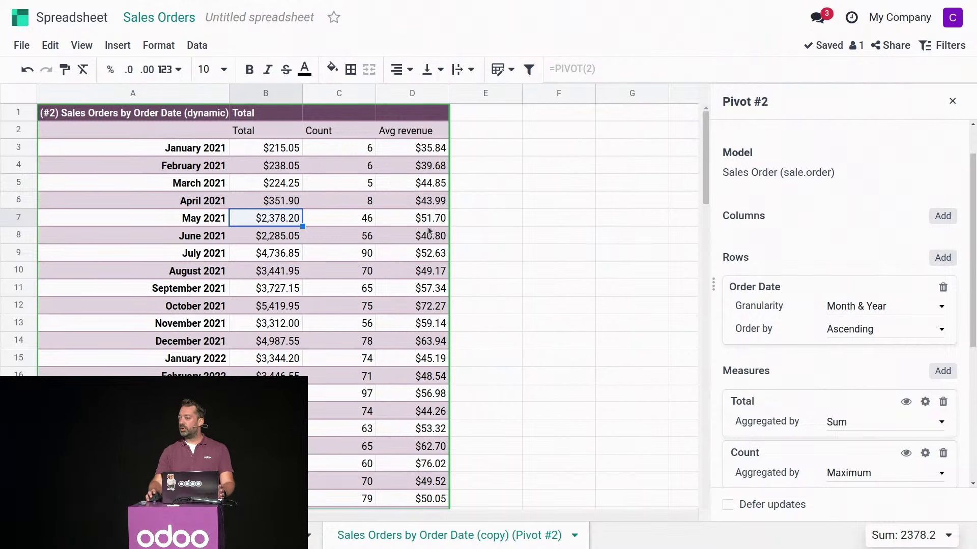
pyautogui.scroll(-4, 843, 255)
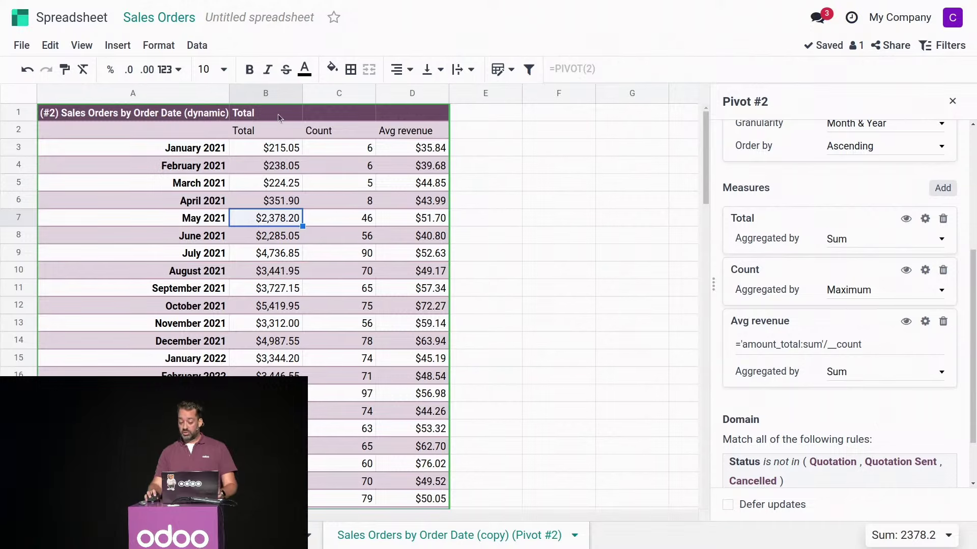
# Leave the spreadsheet and switch to the Documents app
pyautogui.click(81, 18)
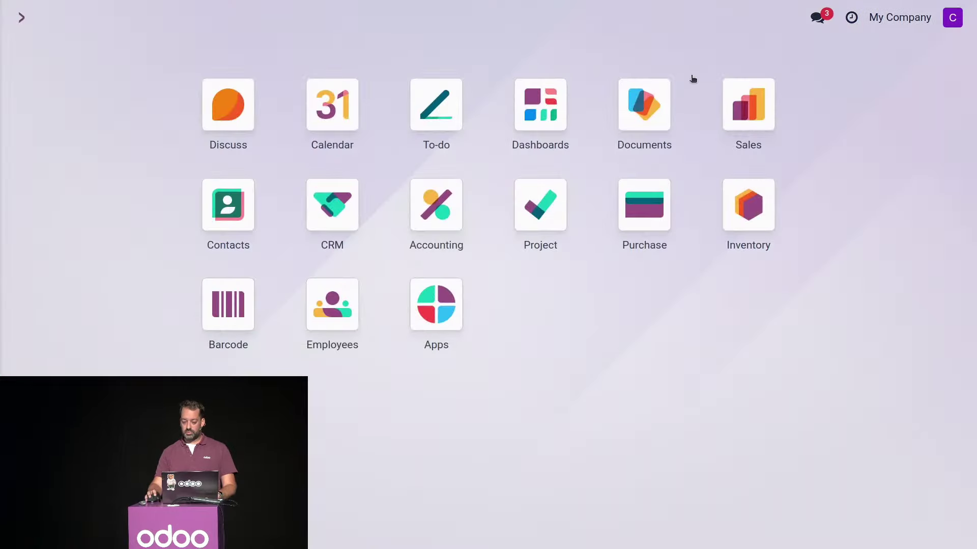
pyautogui.click(659, 104)
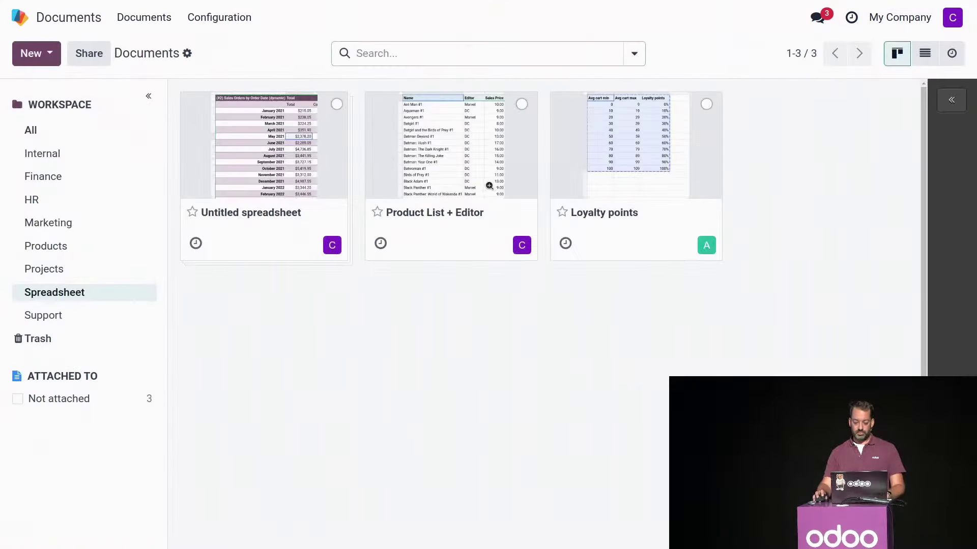
# Open the Loyalty points spreadsheet and copy its whole table, A1:C12, including the headers
pyautogui.click(645, 157)
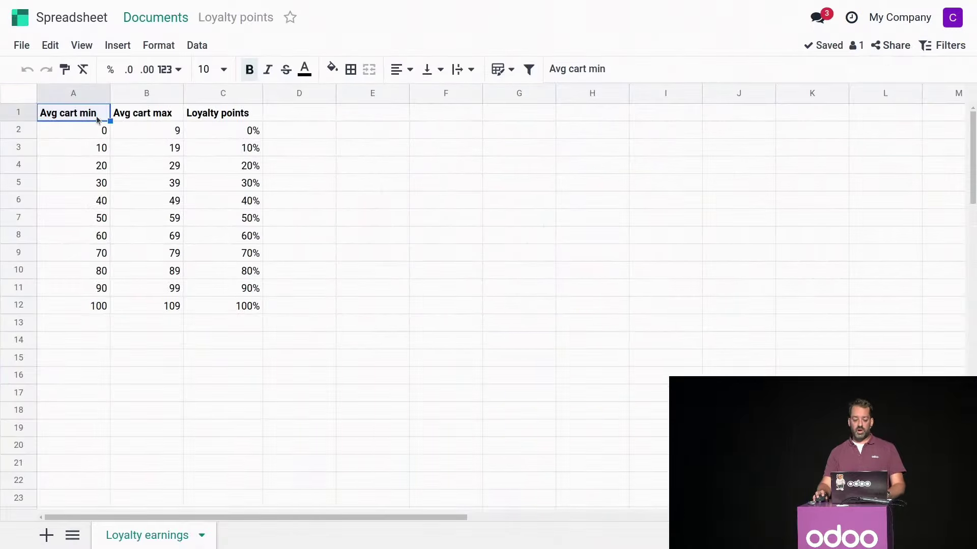
pyautogui.moveTo(91, 112); pyautogui.dragTo(222, 294)
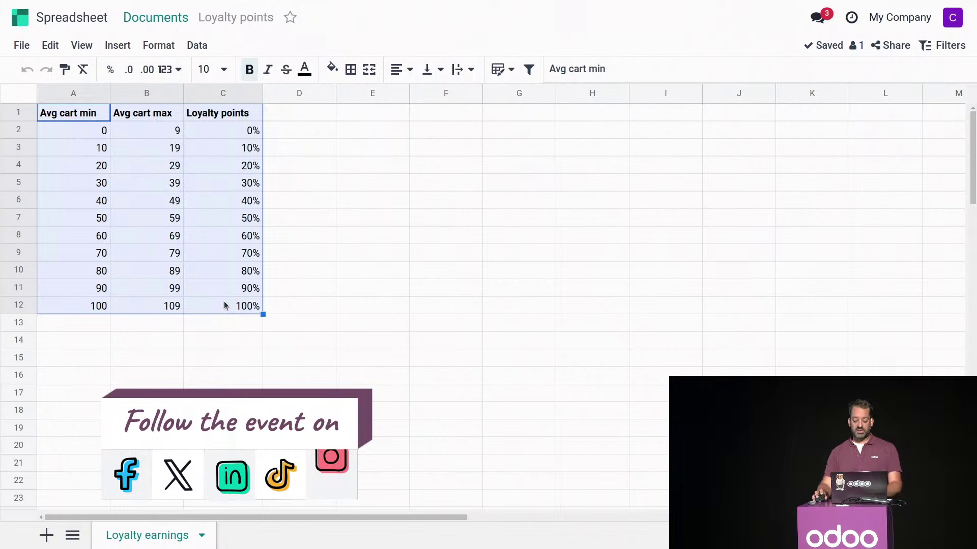
pyautogui.hotkey('ctrl', 'c')
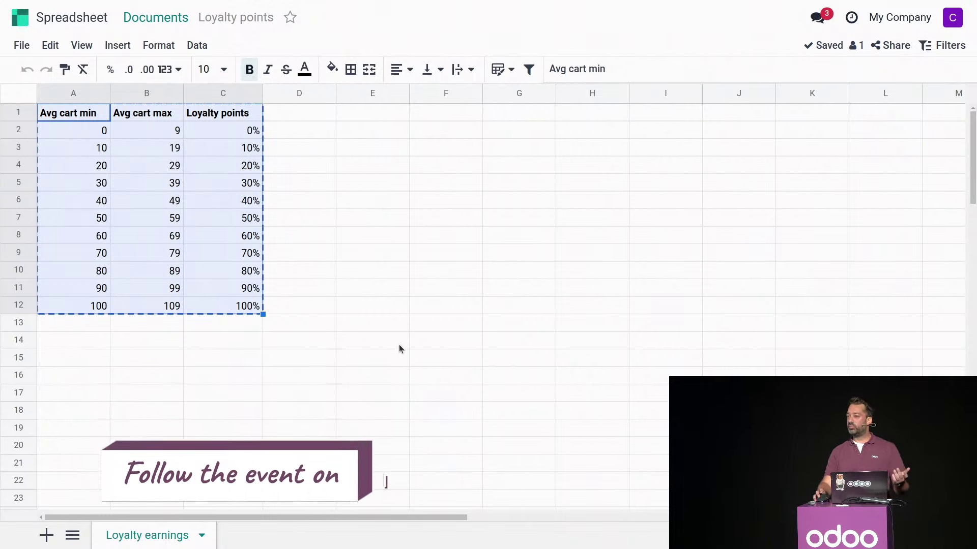
# Return to Documents, open the Untitled spreadsheet and add a new sheet
pyautogui.click(142, 19)
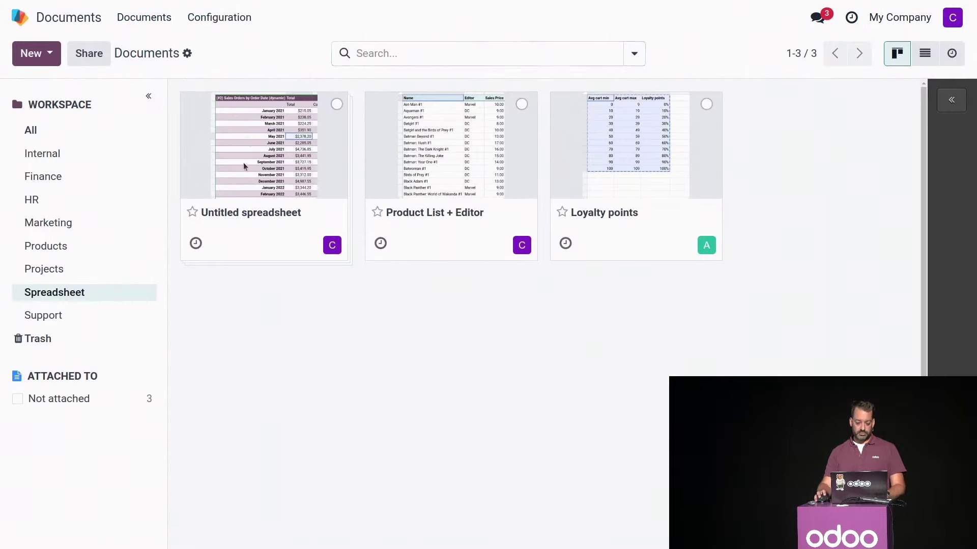
pyautogui.click(243, 167)
pyautogui.click(46, 535)
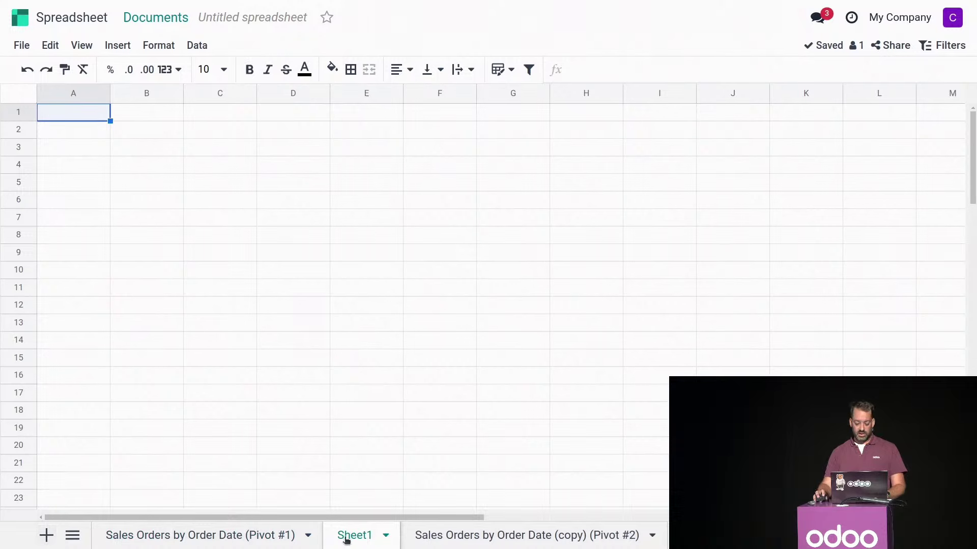
# Move the new sheet after the Pivot #2 sheet and rename it Points
pyautogui.moveTo(346, 539); pyautogui.dragTo(625, 542)
pyautogui.doubleClick(624, 541)
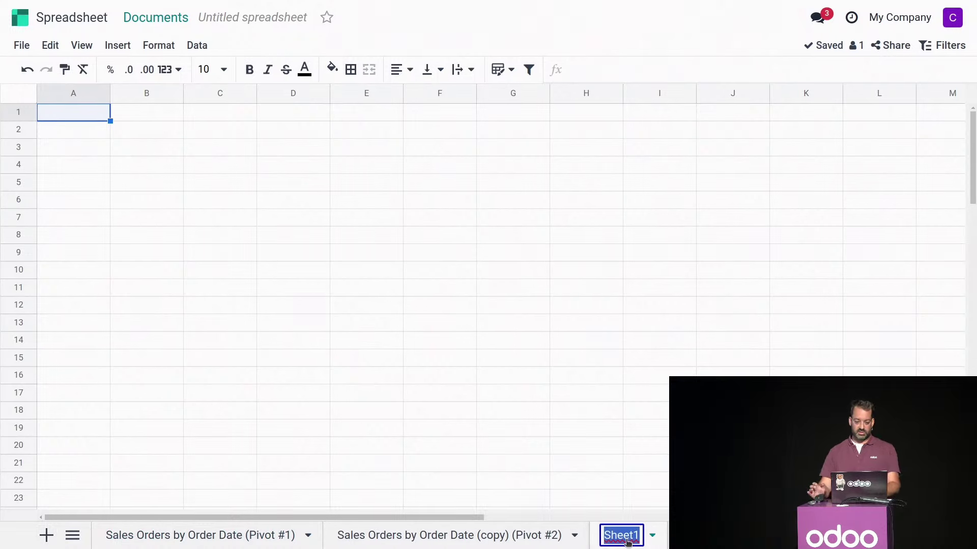
pyautogui.write('Points')
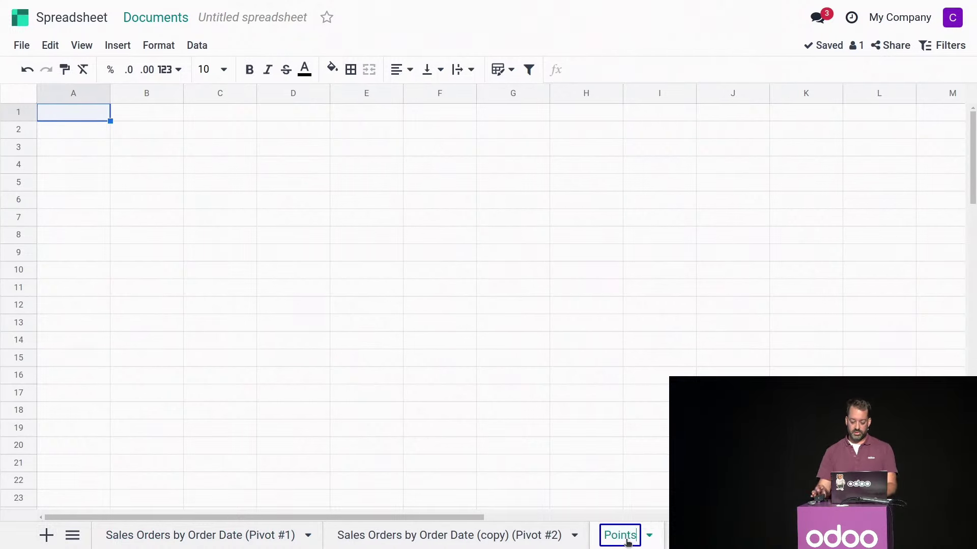
pyautogui.press('Return')
# Rename the untitled spreadsheet as Sales report
pyautogui.click(269, 15)
pyautogui.write('S')
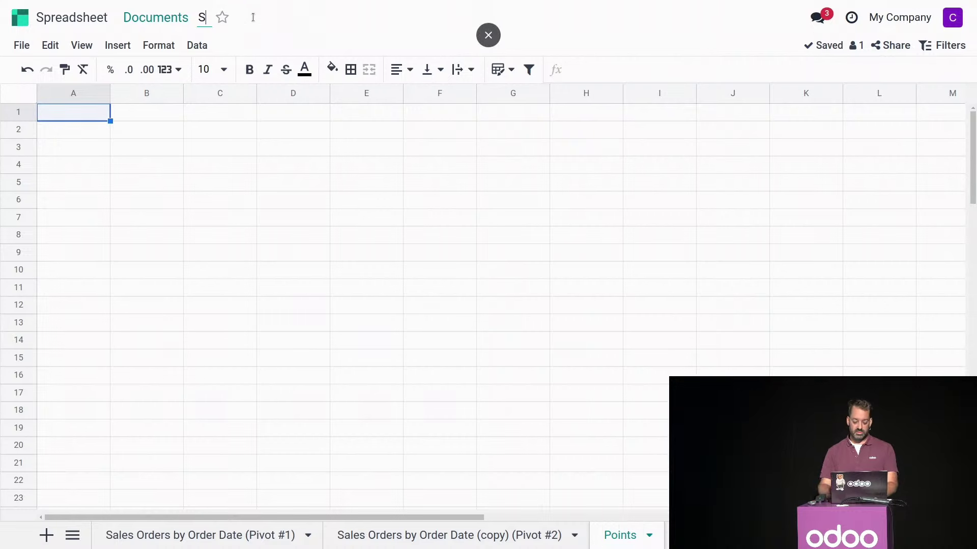
pyautogui.write('ales r')
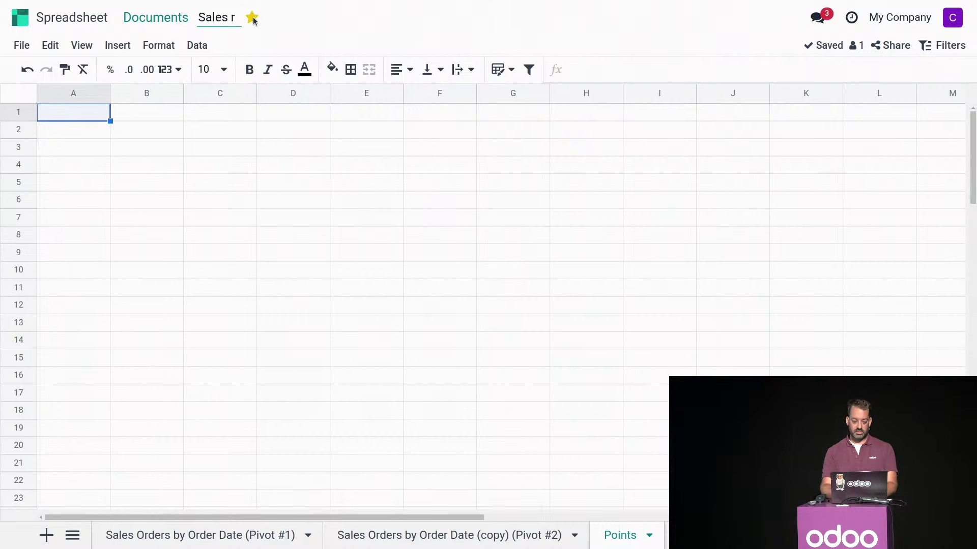
pyautogui.write('eport')
# Paste the copied loyalty table into the Points sheet starting at cell A1
pyautogui.click(58, 112)
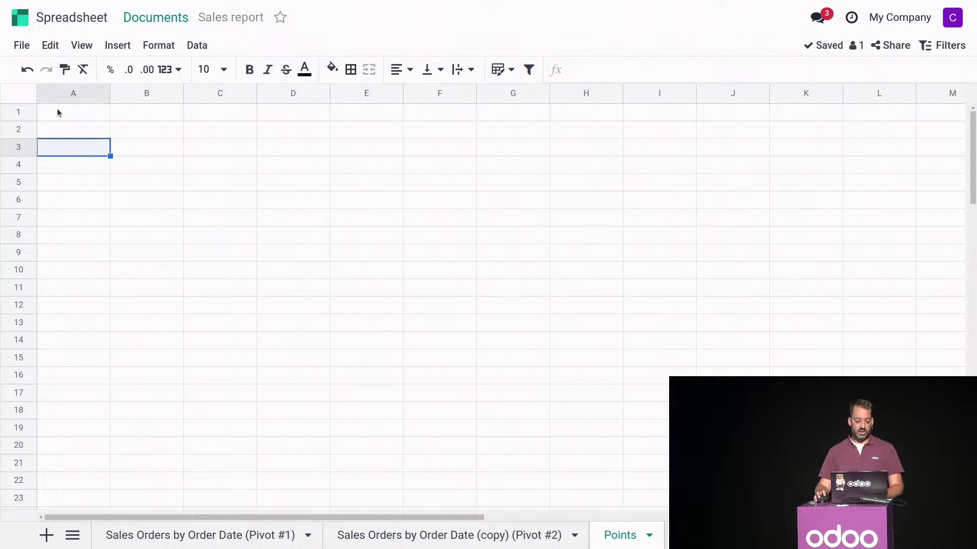
pyautogui.hotkey('ctrl', 'v')
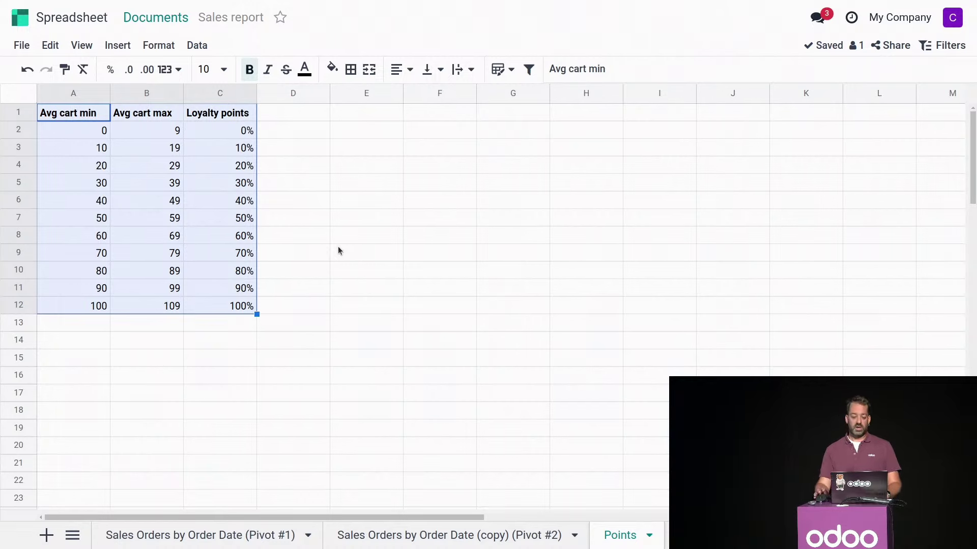
# Open the properties of the dynamic pivot on the Pivot #2 sheet
pyautogui.click(420, 535)
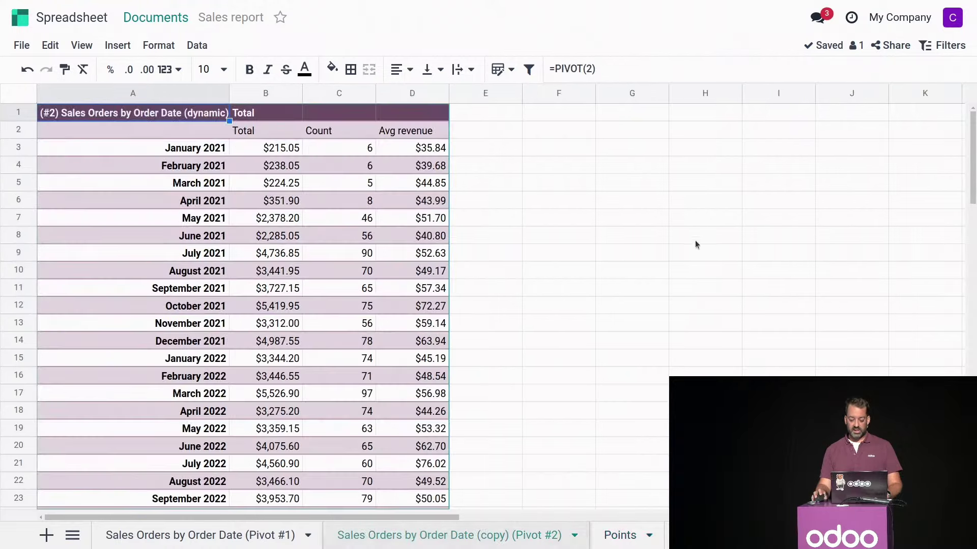
pyautogui.rightClick(396, 264)
pyautogui.scroll(-3, 485, 476)
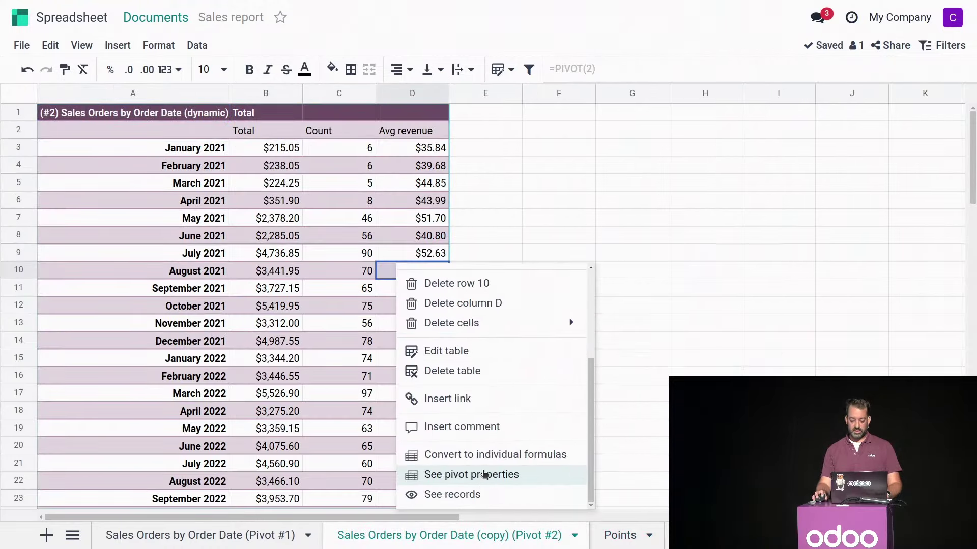
pyautogui.click(485, 475)
pyautogui.scroll(-5, 864, 369)
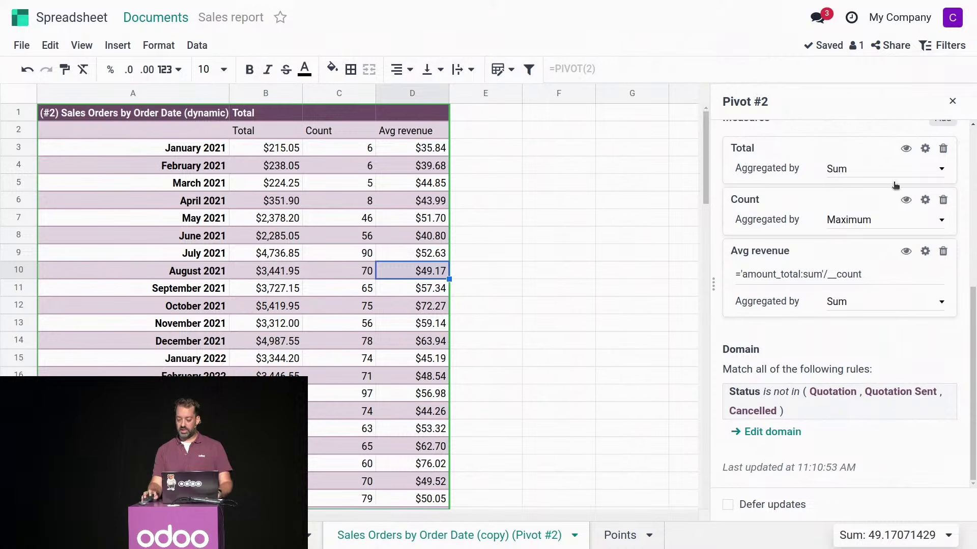
# Add another calculated measure to Pivot #2 and name it Points
pyautogui.scroll(3, 916, 226)
pyautogui.click(943, 239)
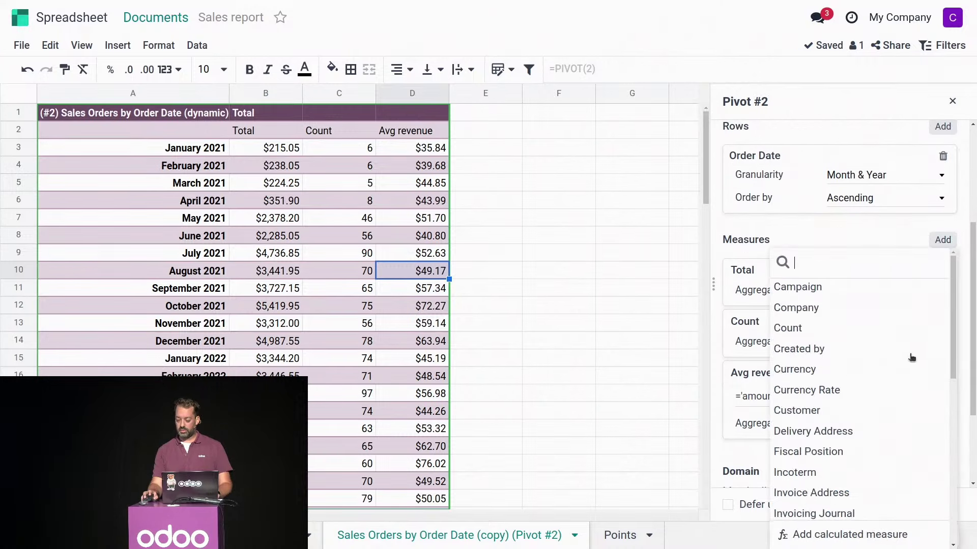
pyautogui.scroll(-2, 872, 535)
pyautogui.click(872, 534)
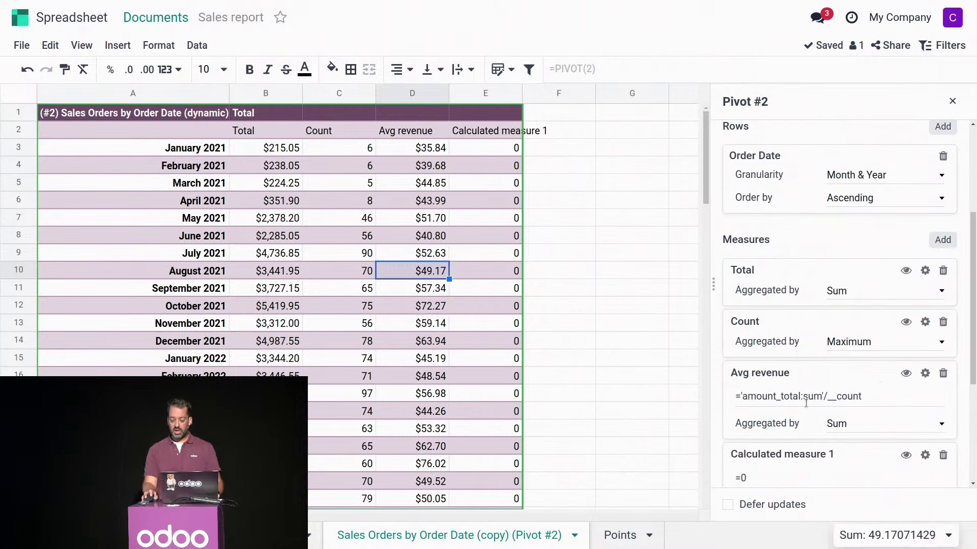
pyautogui.click(806, 454)
pyautogui.tripleClick(806, 454)
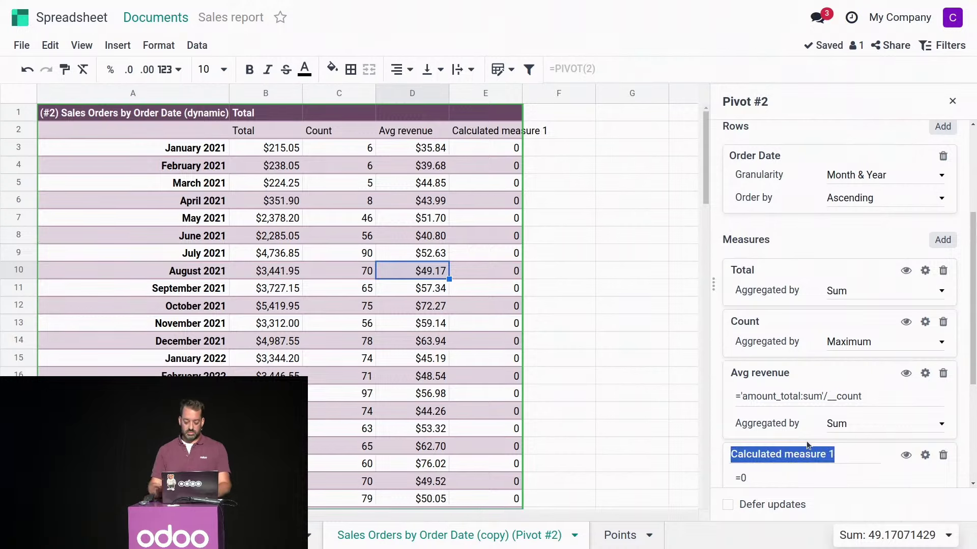
pyautogui.write('Points')
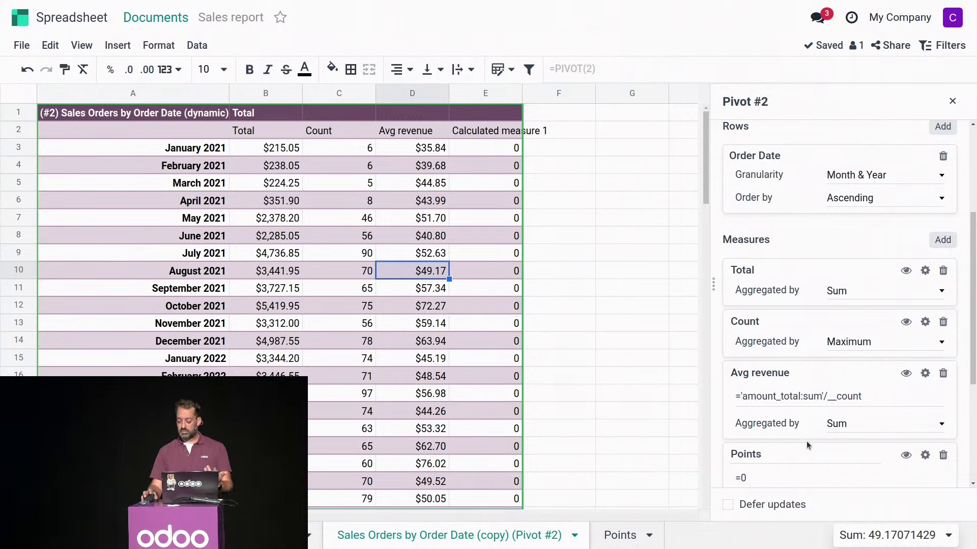
# Replace the Points measure's default formula with ='Avg revenue:sum'* as the start of a multiplication
pyautogui.click(787, 481)
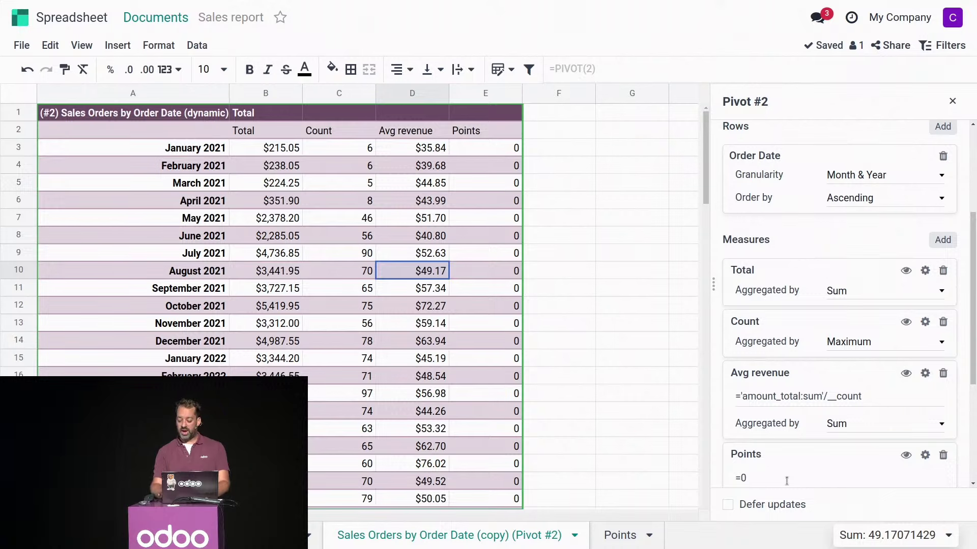
pyautogui.click(786, 481)
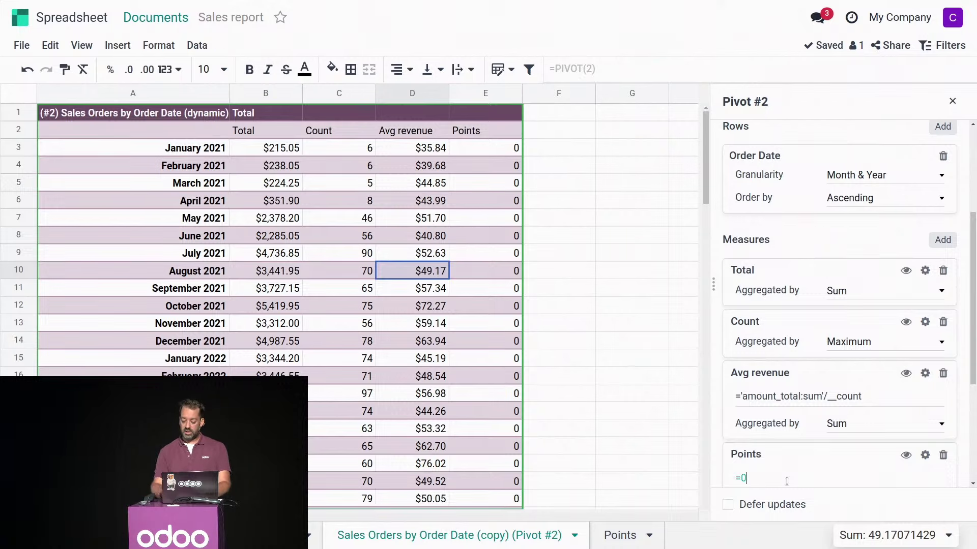
pyautogui.press('BackSpace')
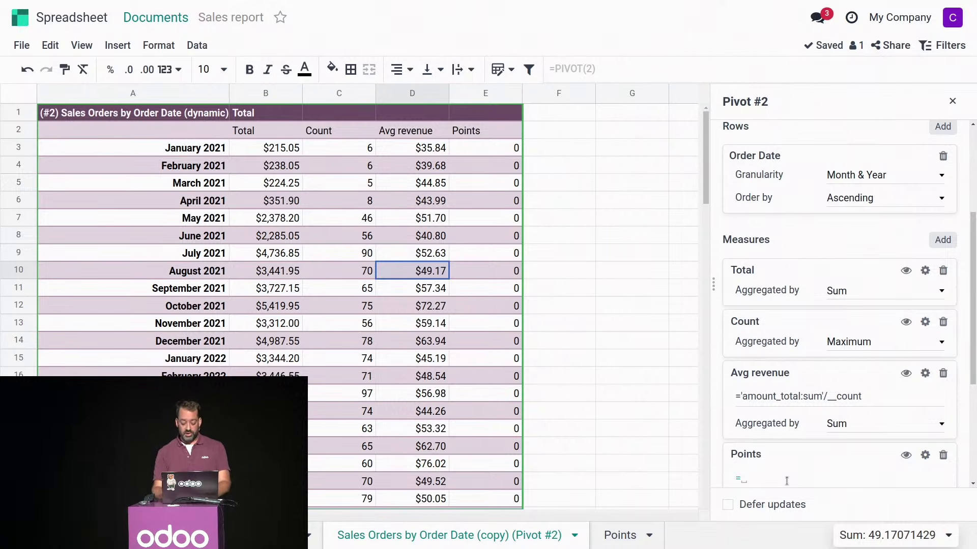
pyautogui.write('re')
pyautogui.click(787, 480)
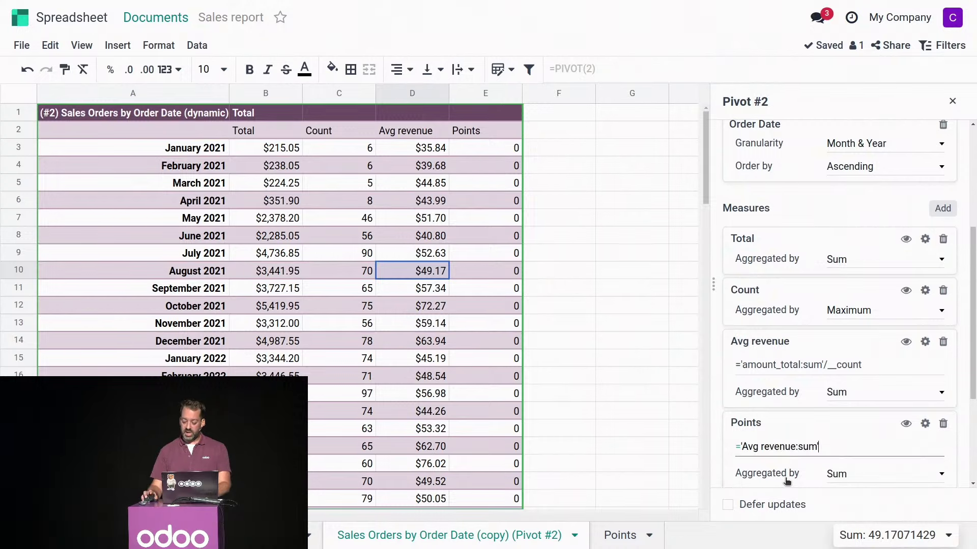
pyautogui.write('*')
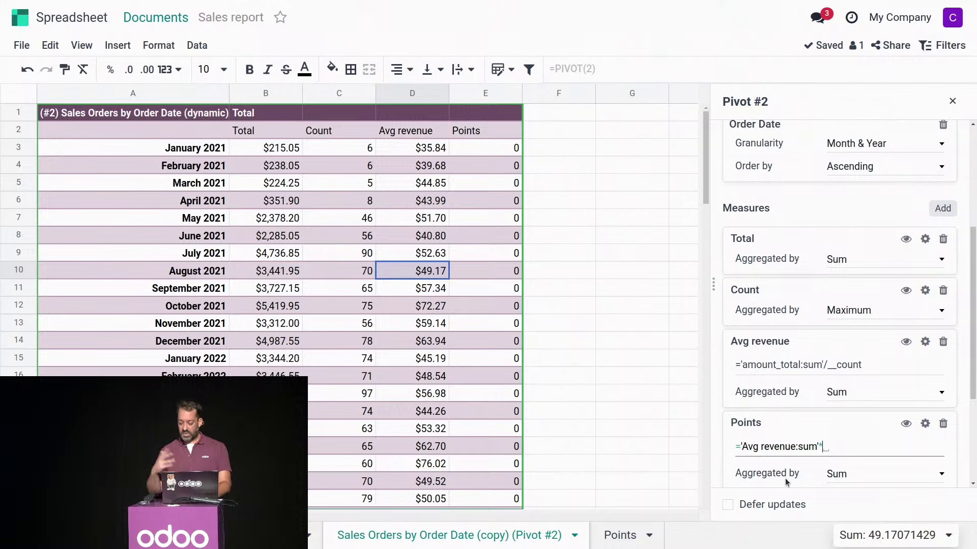
pyautogui.write('avg')
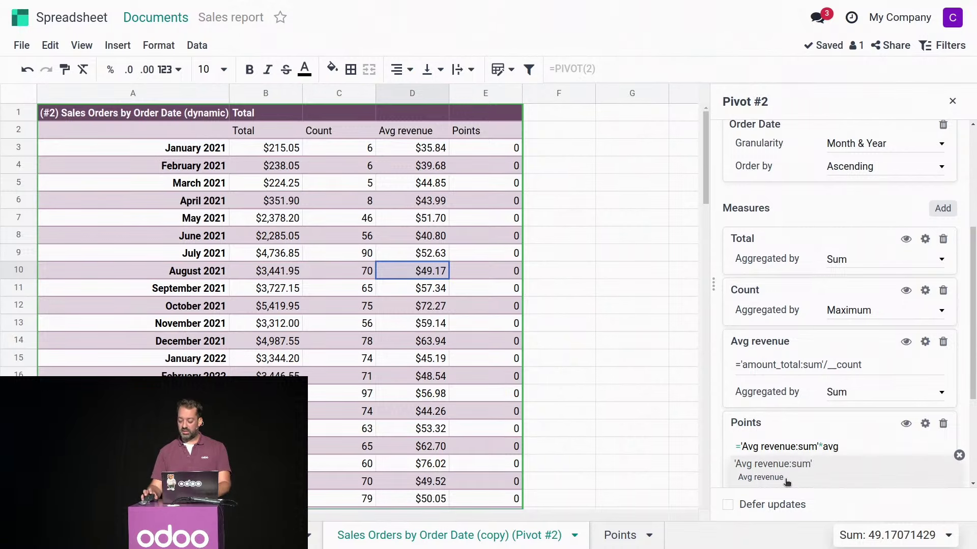
pyautogui.press('BackSpace')
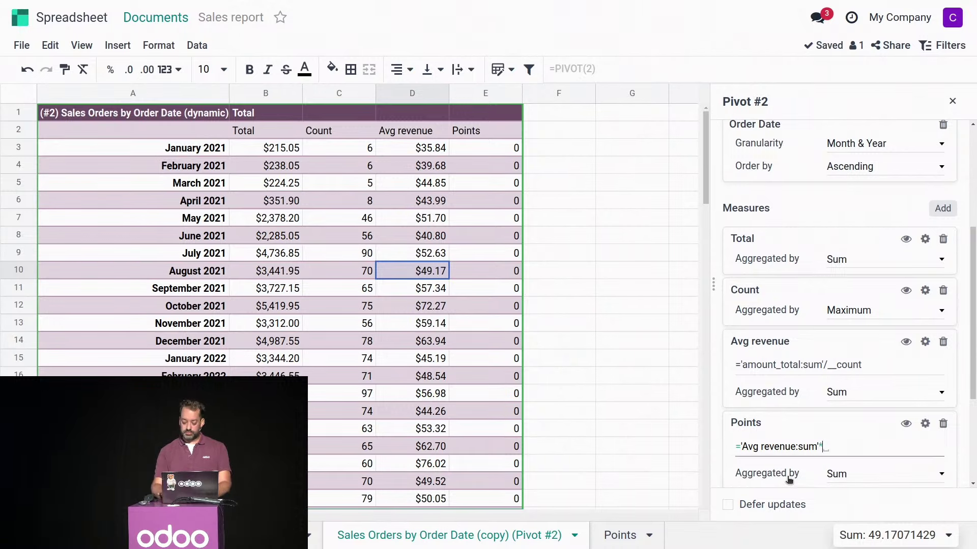
# Complete the Points formula with VLOOKUP('Avg revenue:sum',Points!A1:C12,3), taking the range from the loyalty table on the Points sheet
pyautogui.write('vloo')
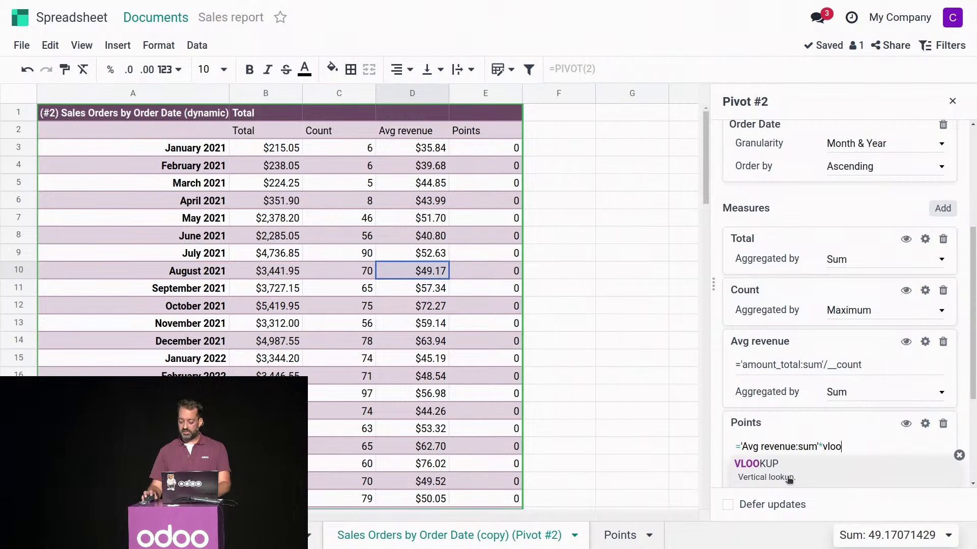
pyautogui.click(789, 480)
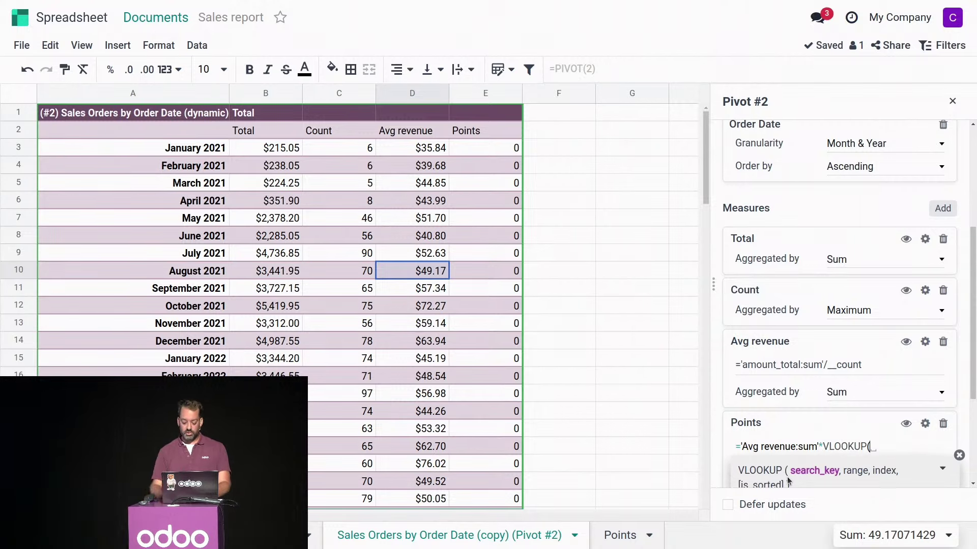
pyautogui.write('avg')
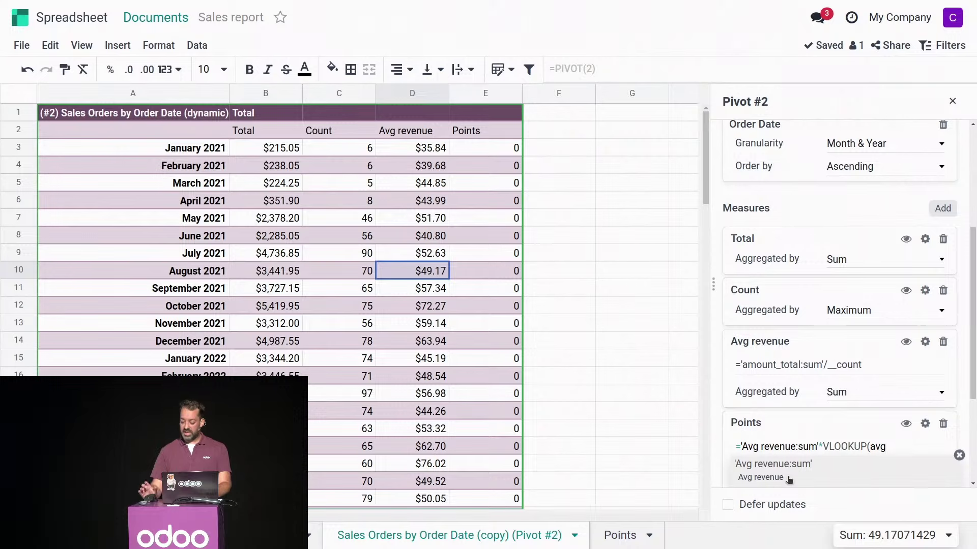
pyautogui.click(789, 480)
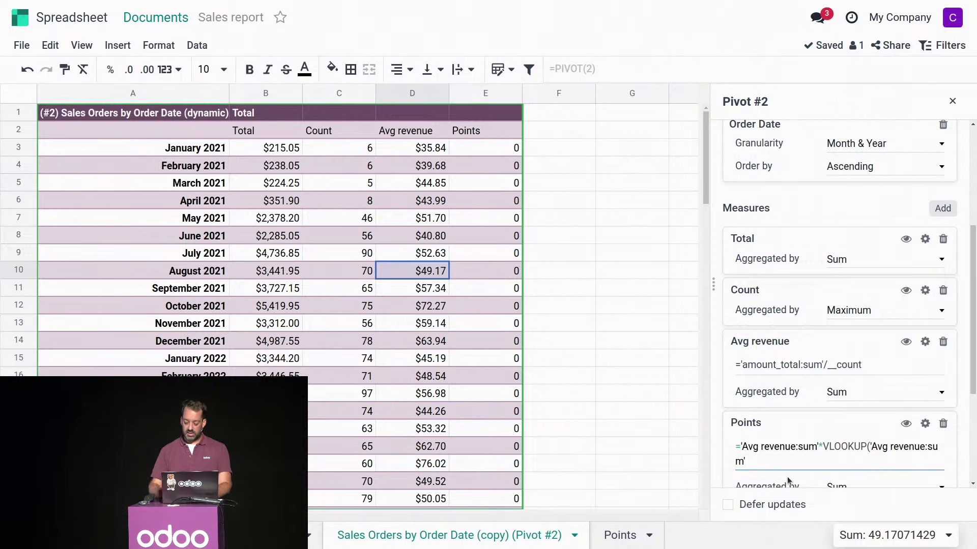
pyautogui.write(',')
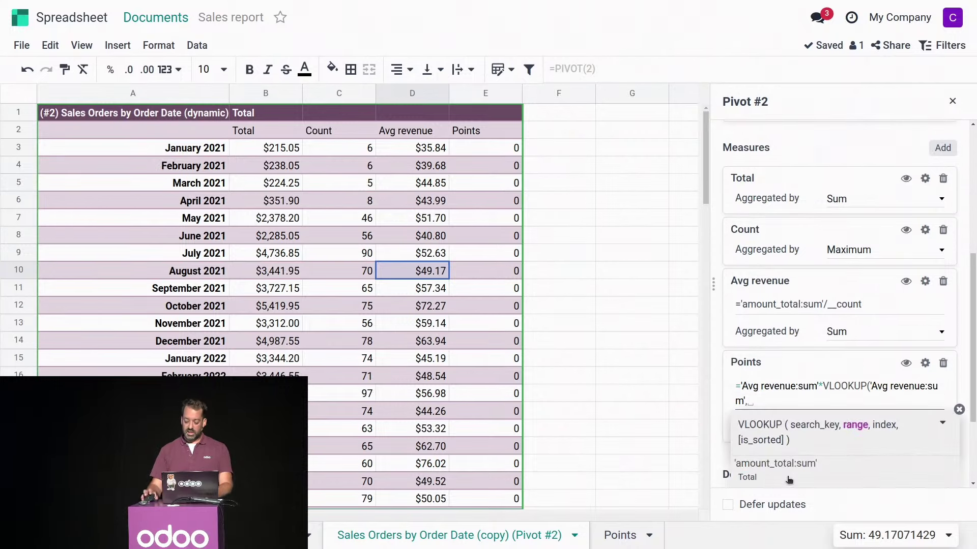
pyautogui.click(620, 535)
pyautogui.moveTo(92, 115); pyautogui.dragTo(241, 304)
pyautogui.write(',')
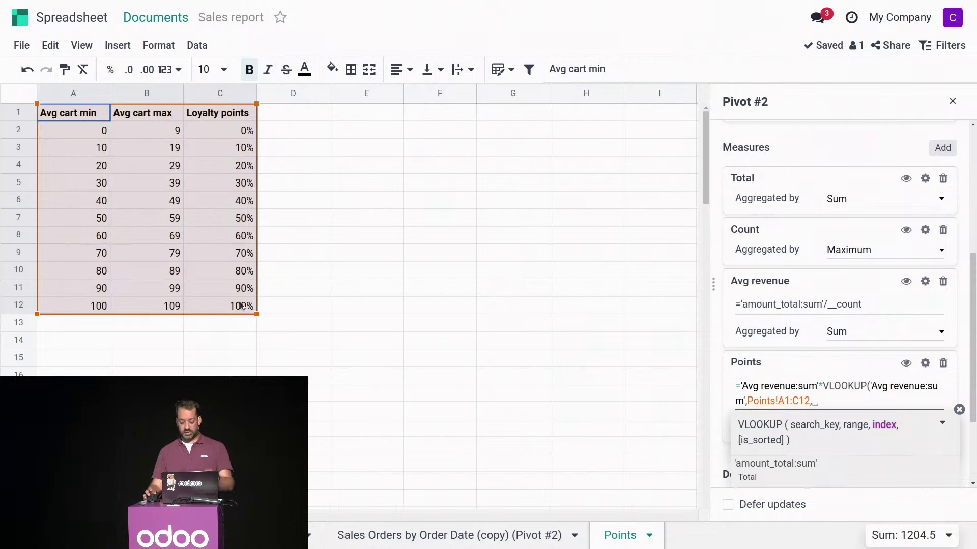
pyautogui.write('3)')
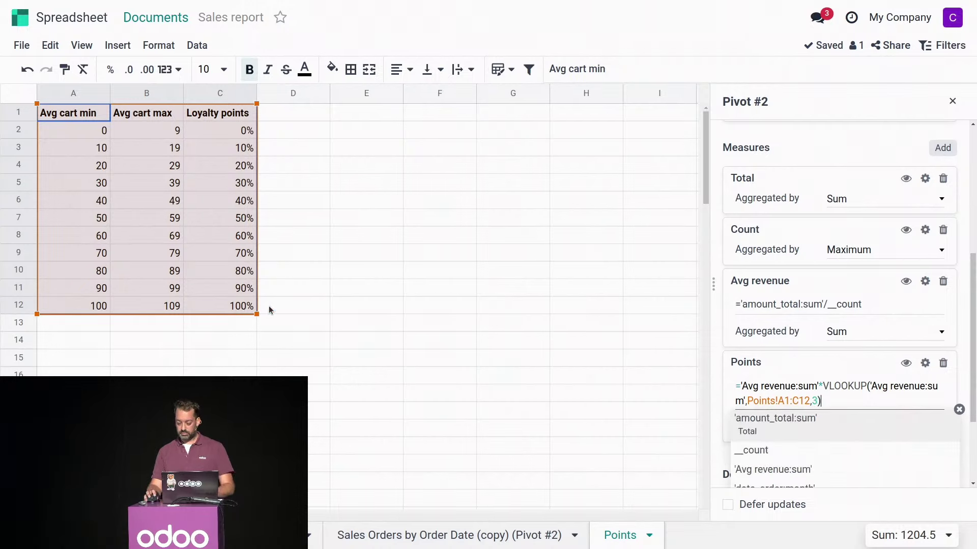
pyautogui.press('Return')
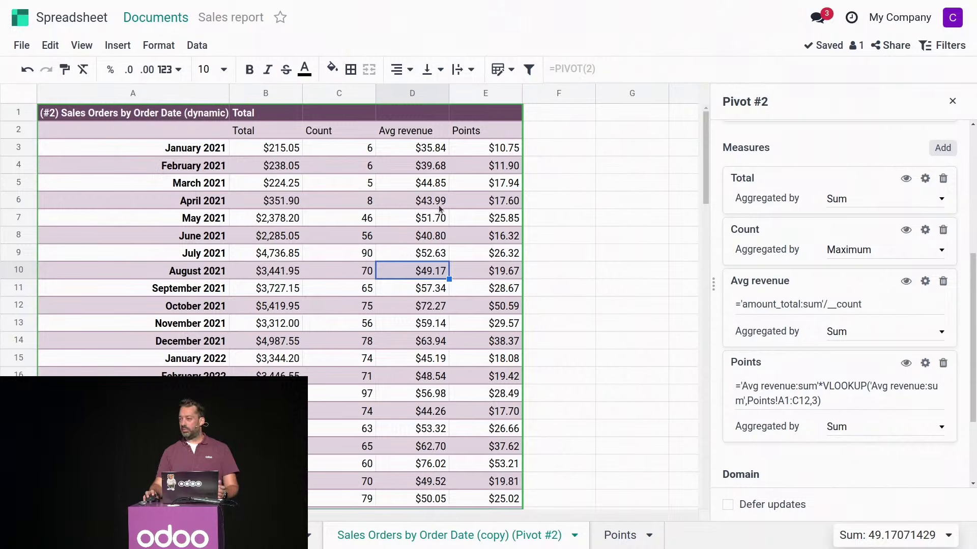
# Format the Points measure's values as plain numbers without decimals
pyautogui.click(478, 208)
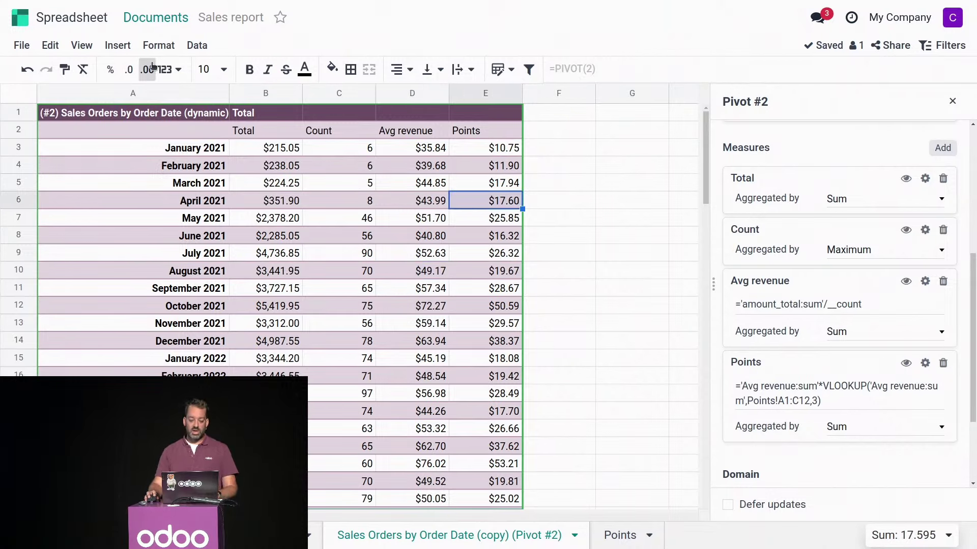
pyautogui.click(169, 69)
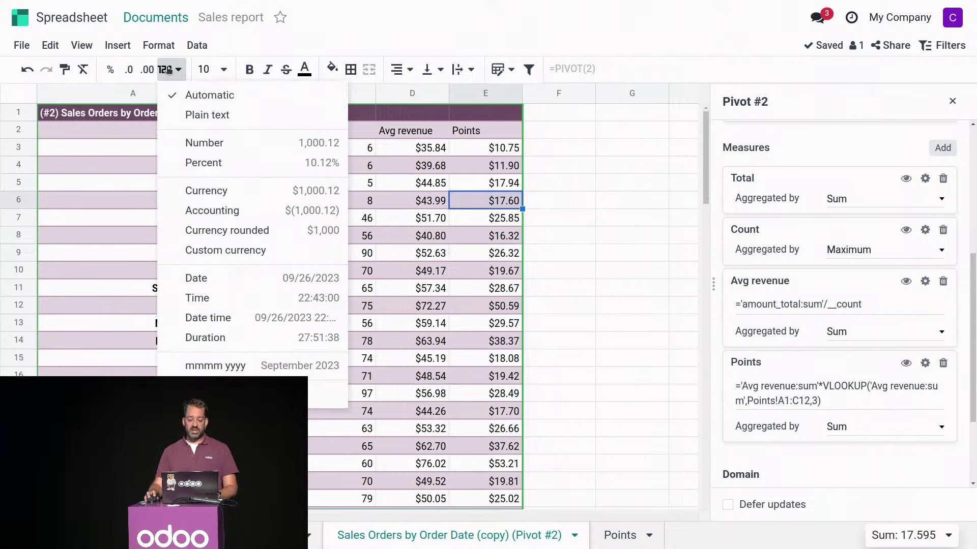
pyautogui.click(246, 144)
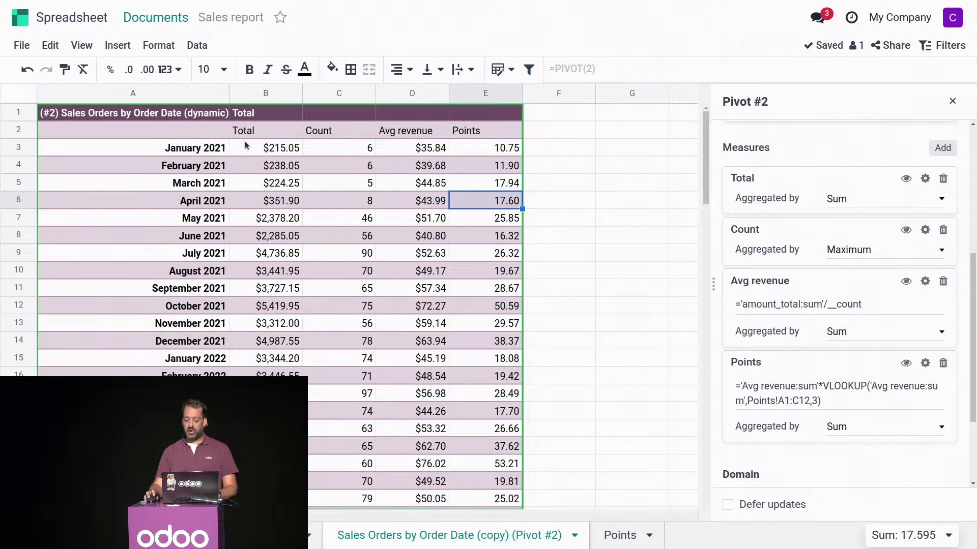
pyautogui.click(130, 70)
pyautogui.click(130, 70)
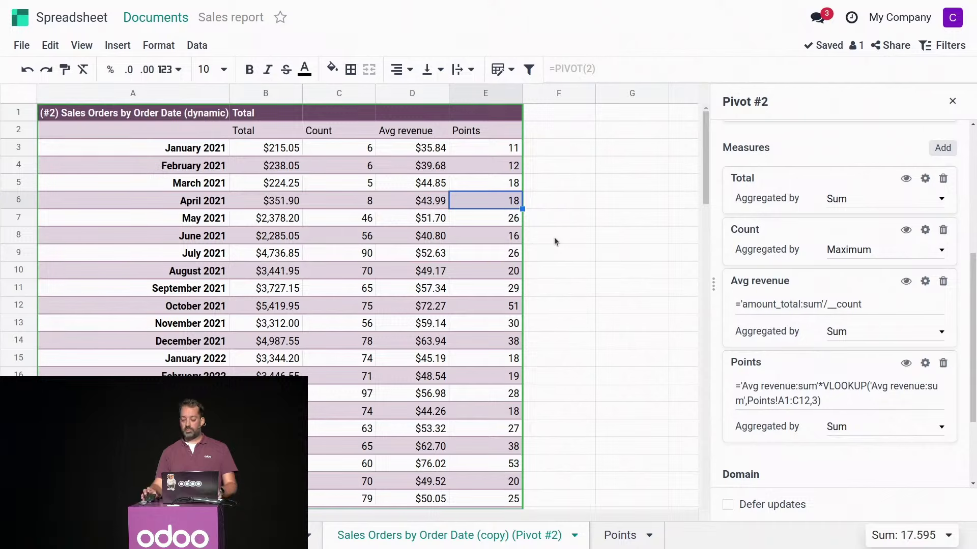
# Look over the Points column of the pivot, deselect it and close the Pivot #2 properties
pyautogui.scroll(-2, 510, 251)
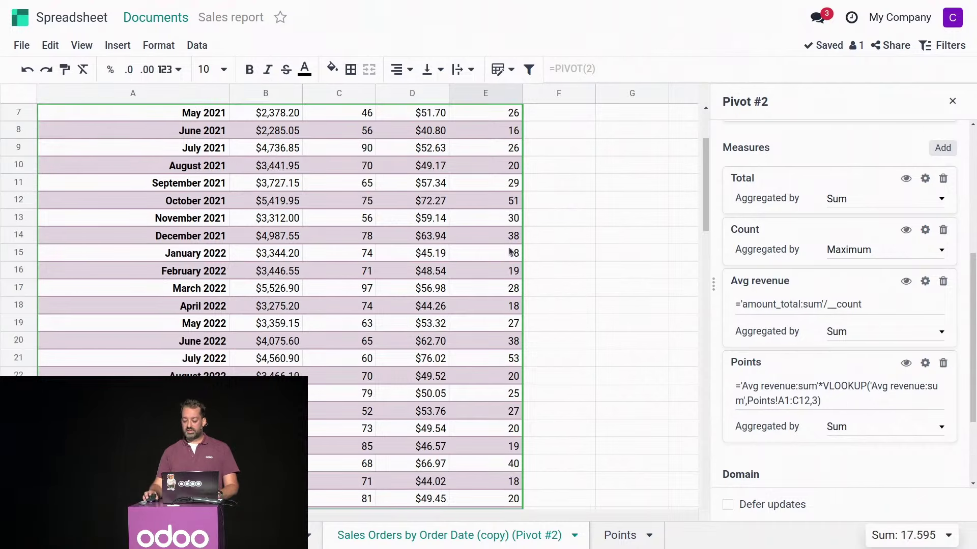
pyautogui.scroll(-1, 510, 251)
pyautogui.scroll(4, 510, 250)
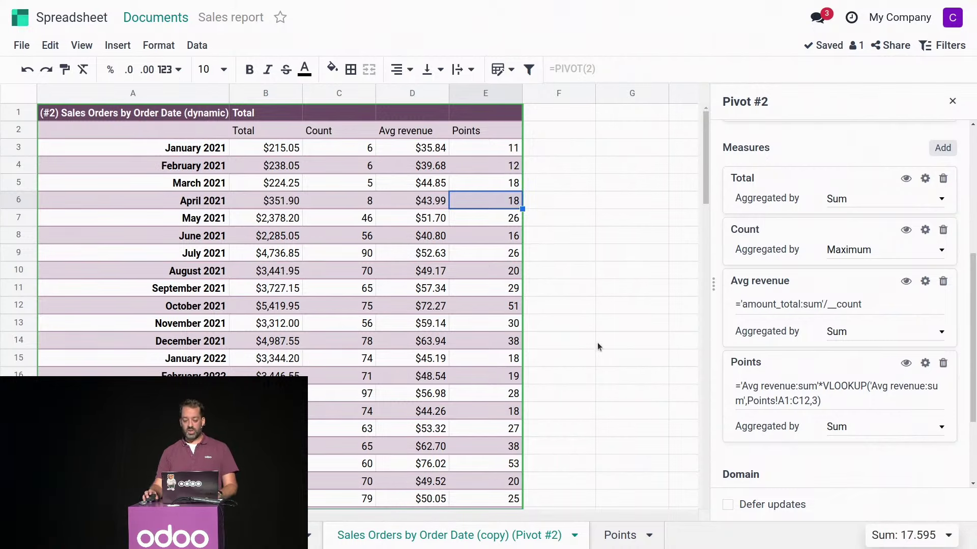
pyautogui.click(600, 285)
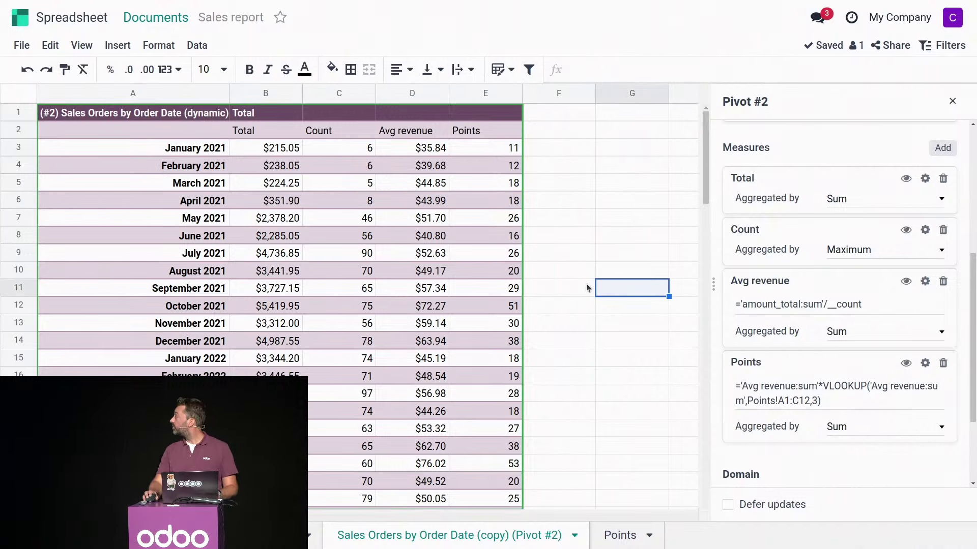
pyautogui.click(952, 100)
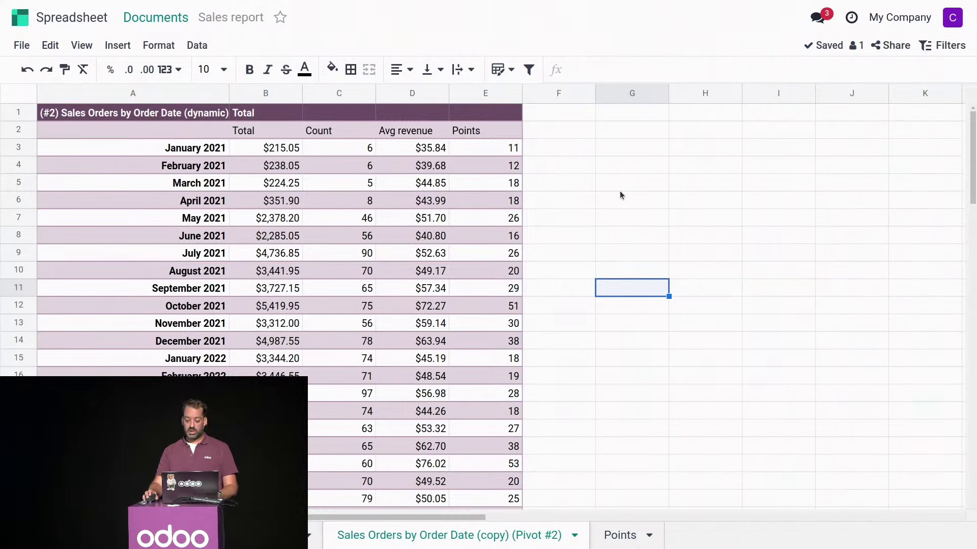
pyautogui.hotkey('ctrl', '+')
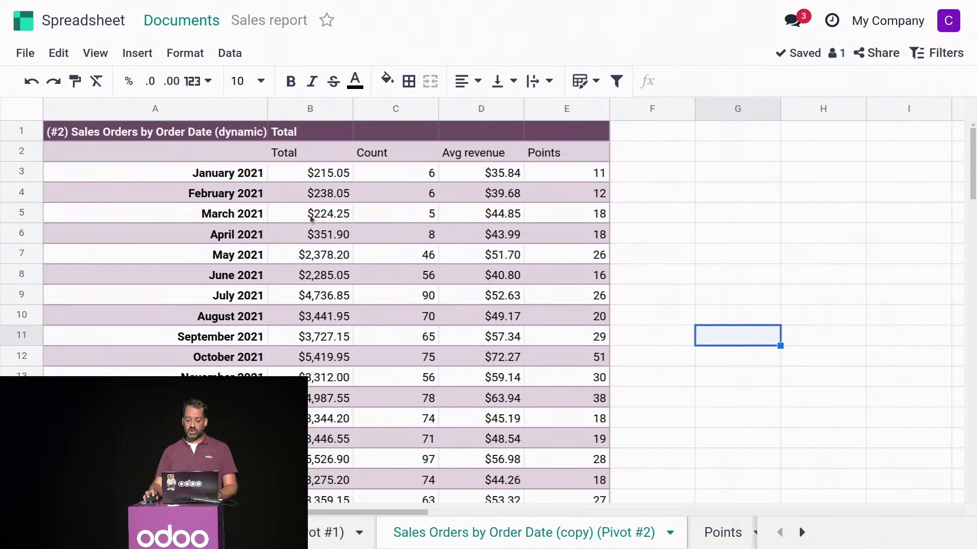
# Insert a chart from the pivot range A2:C46 and place it at the sheet's left edge over columns A to D
pyautogui.moveTo(245, 156); pyautogui.dragTo(369, 399)
pyautogui.click(138, 53)
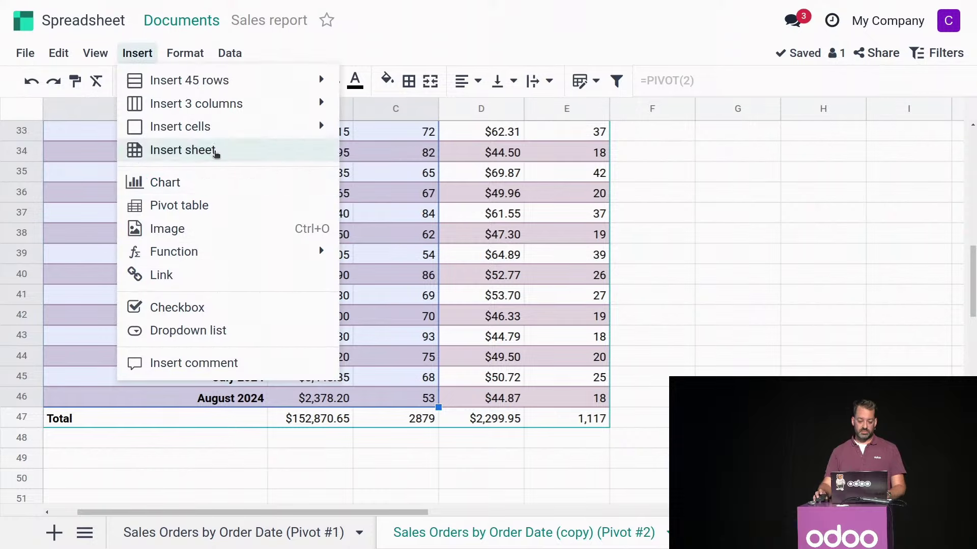
pyautogui.click(212, 183)
pyautogui.moveTo(347, 225); pyautogui.dragTo(126, 196)
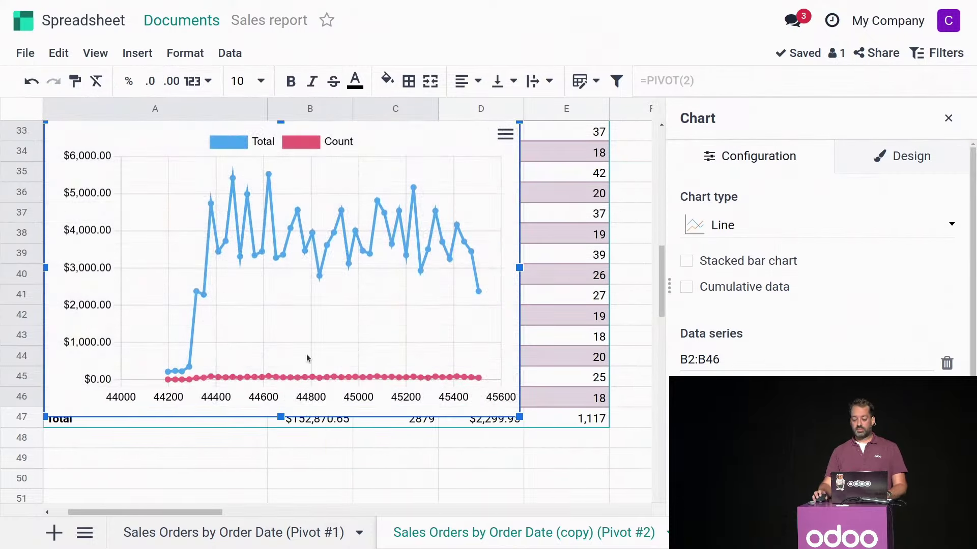
pyautogui.scroll(2, 307, 354)
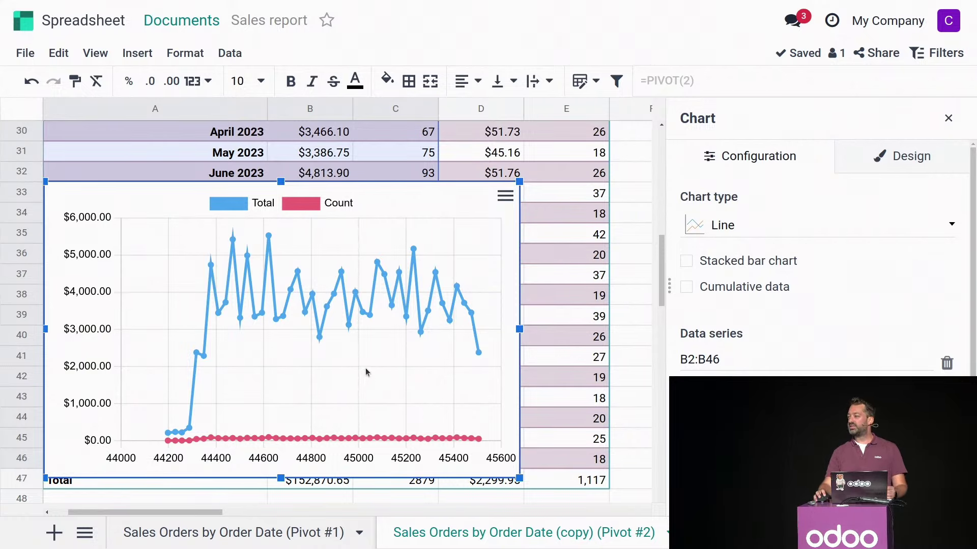
# Browse the available chart types and change the line chart to a Combo chart
pyautogui.click(832, 228)
pyautogui.scroll(-2, 917, 356)
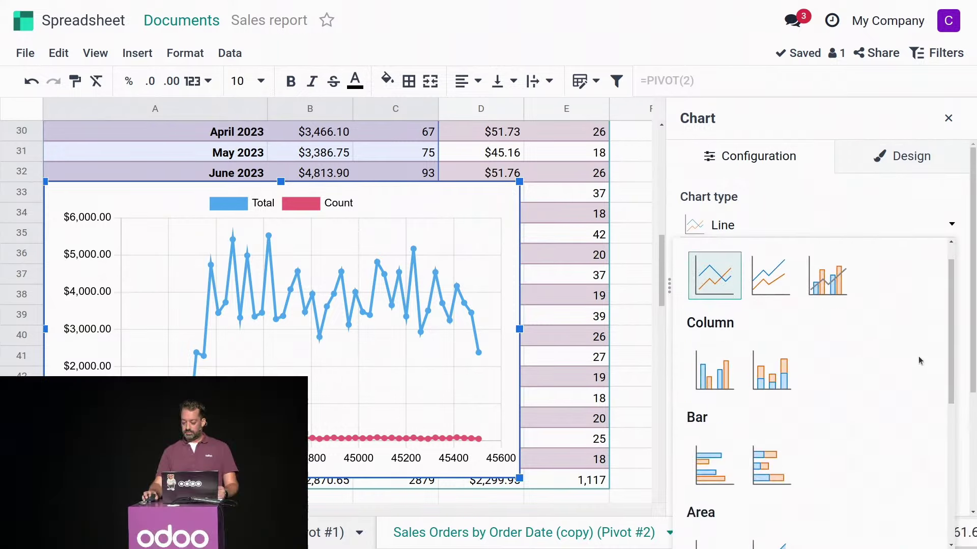
pyautogui.scroll(-5, 918, 356)
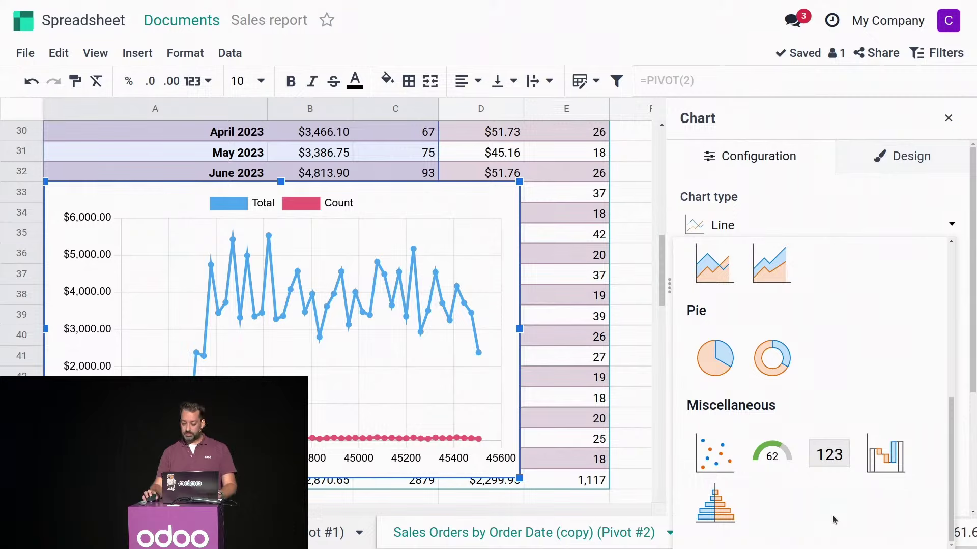
pyautogui.scroll(5, 832, 514)
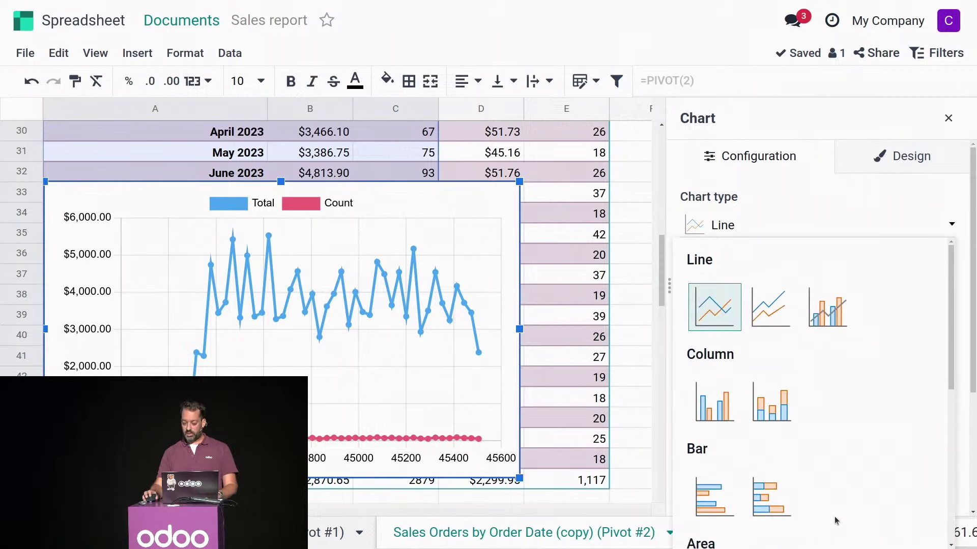
pyautogui.click(831, 313)
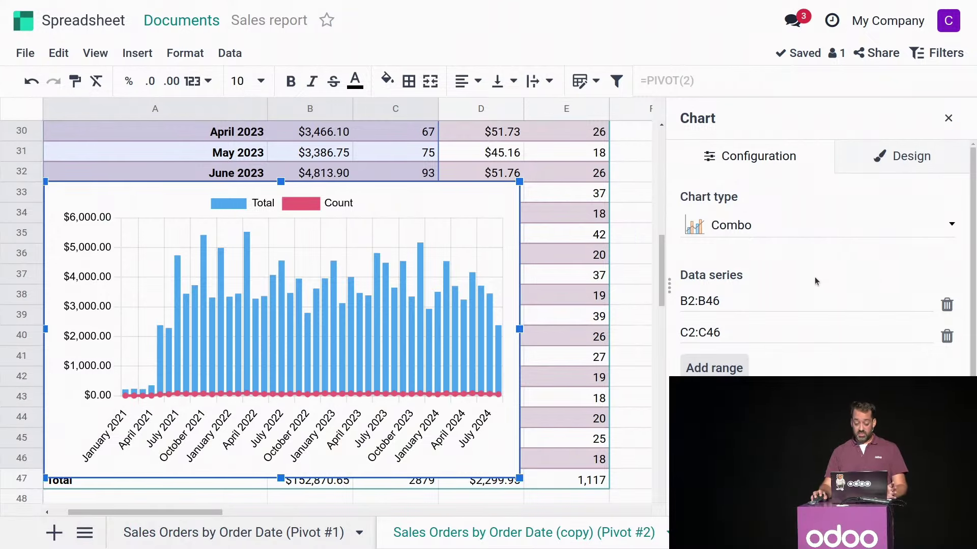
# Title the chart "Revenue vs orders" and give the title the dark purple custom color
pyautogui.click(884, 158)
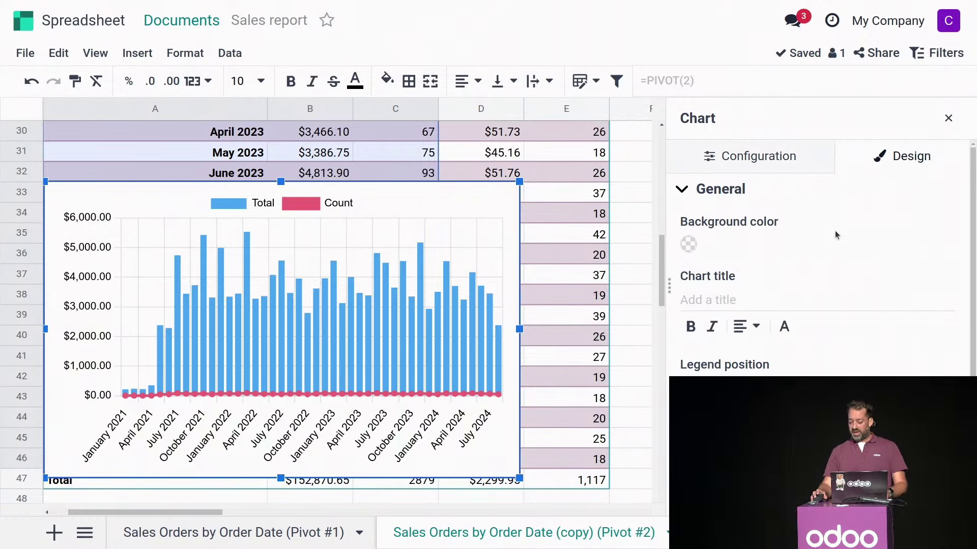
pyautogui.click(742, 297)
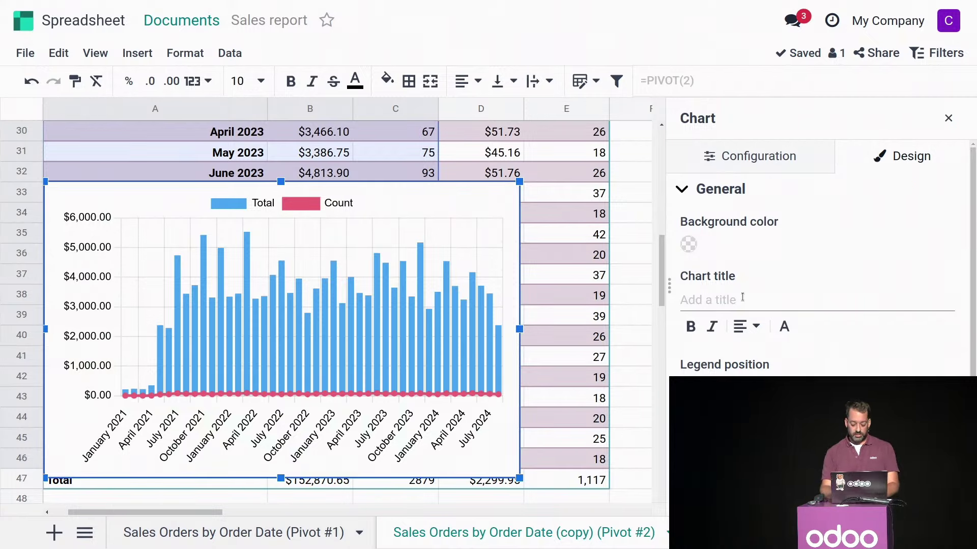
pyautogui.write('Revenu')
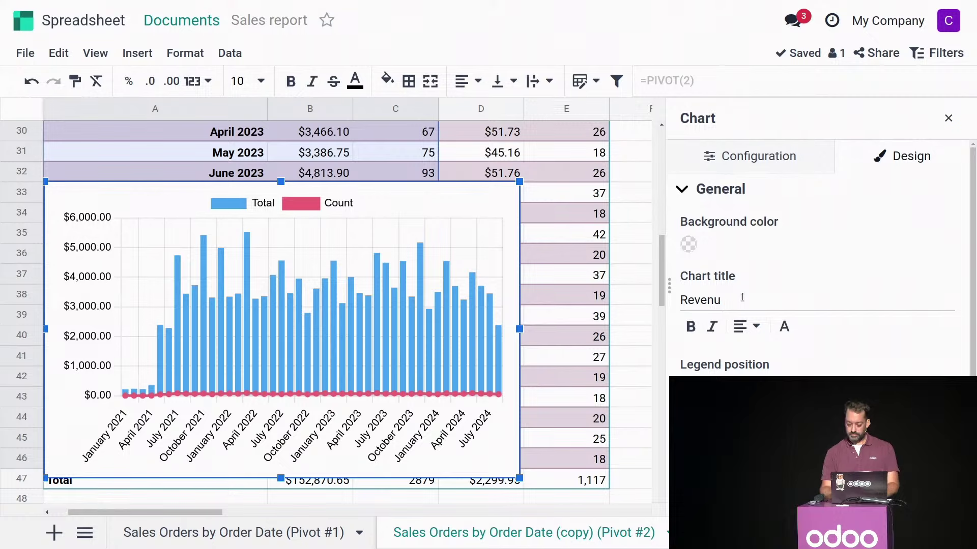
pyautogui.write('e vs orders')
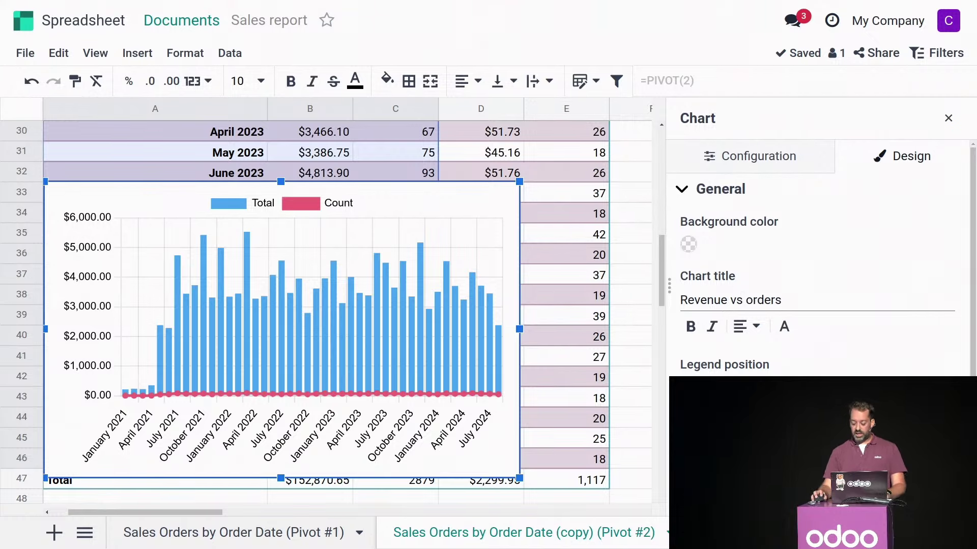
pyautogui.click(783, 385)
pyautogui.click(787, 329)
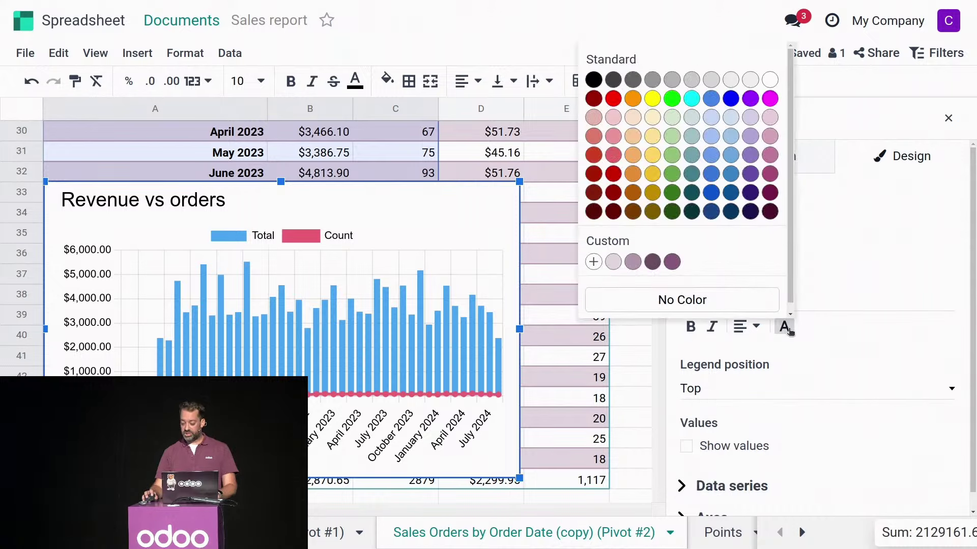
pyautogui.click(658, 261)
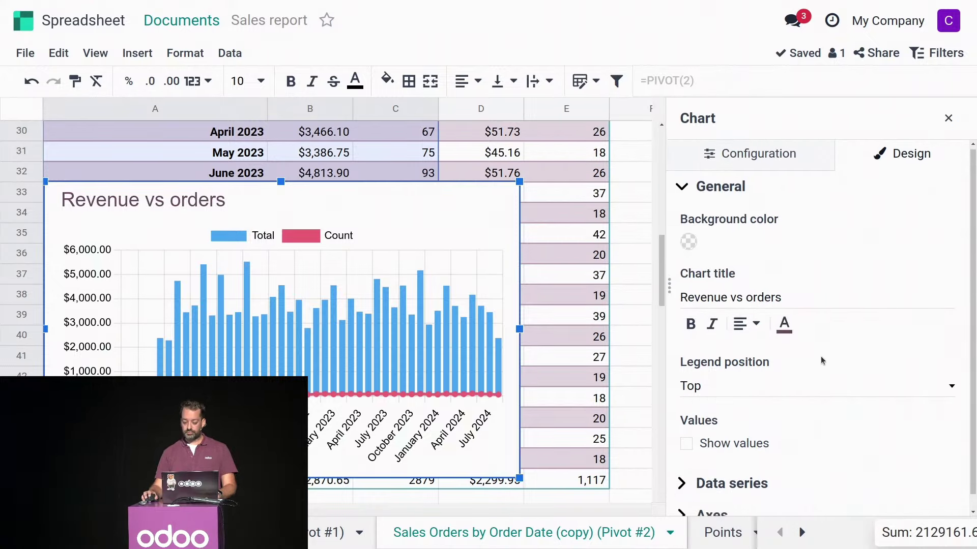
# Set the chart's legend position to None
pyautogui.scroll(-1, 820, 356)
pyautogui.click(784, 372)
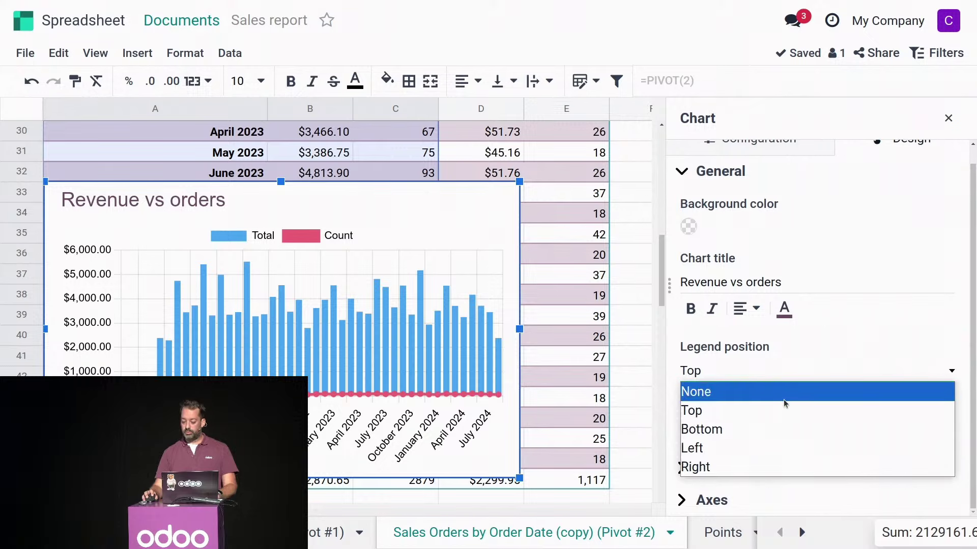
pyautogui.click(789, 392)
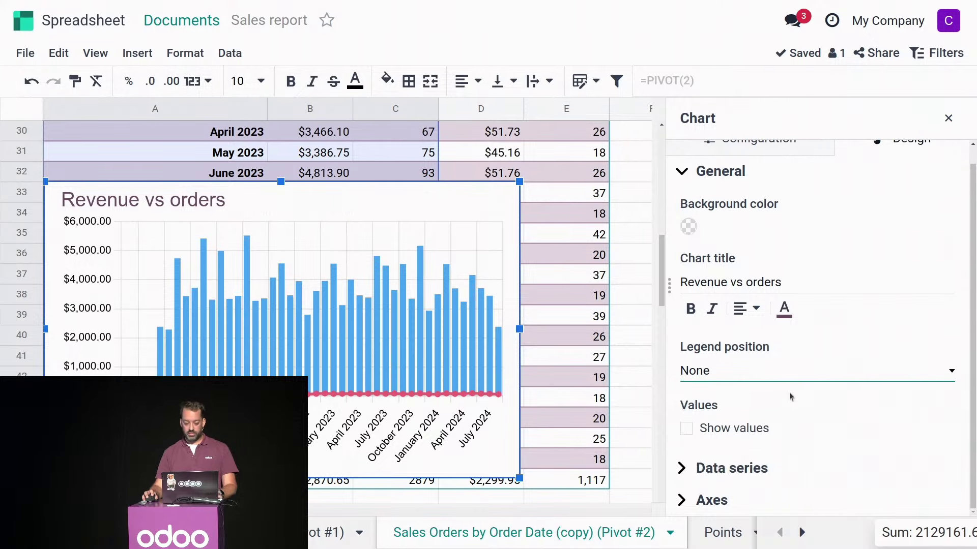
# Try showing values on the chart, enlarge it up to row 31 and into column E, and turn the values off again
pyautogui.click(753, 429)
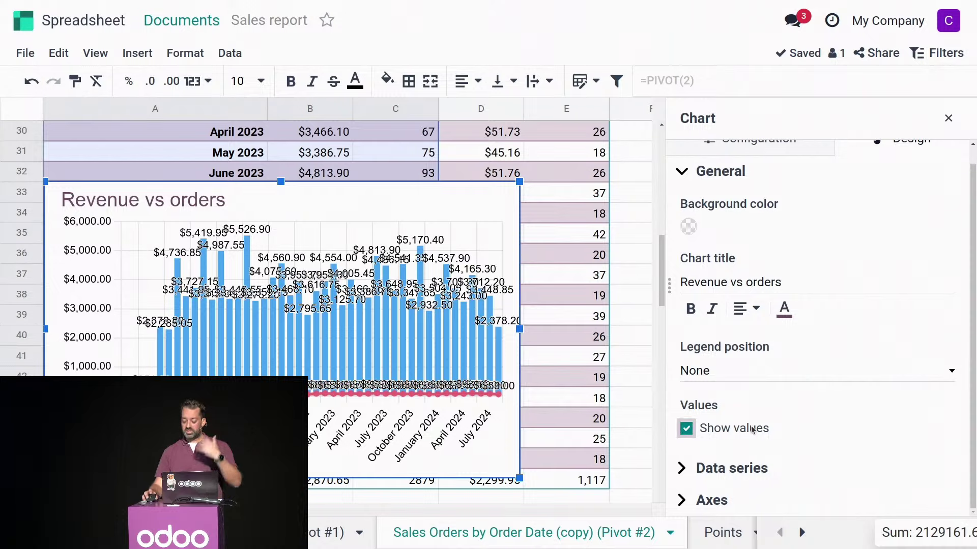
pyautogui.moveTo(519, 182); pyautogui.dragTo(598, 142)
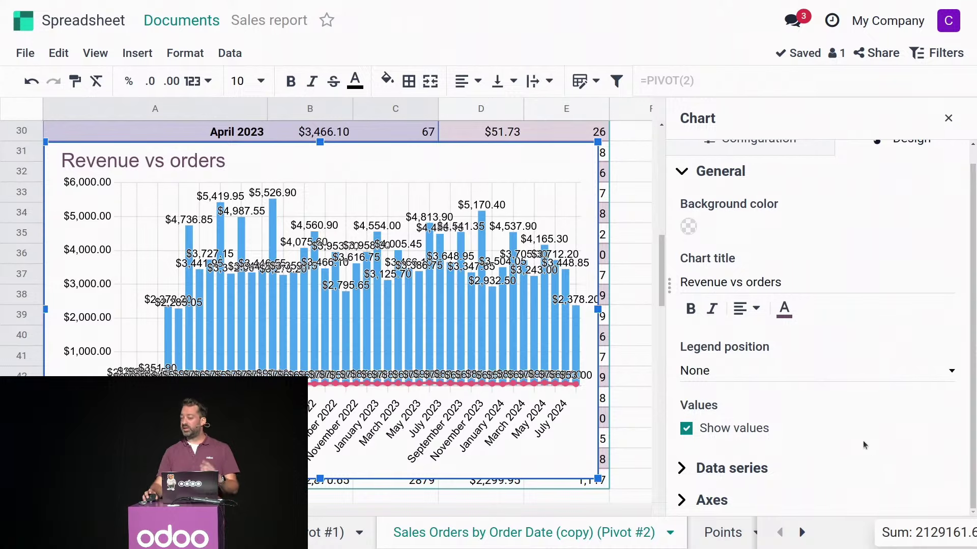
pyautogui.click(686, 430)
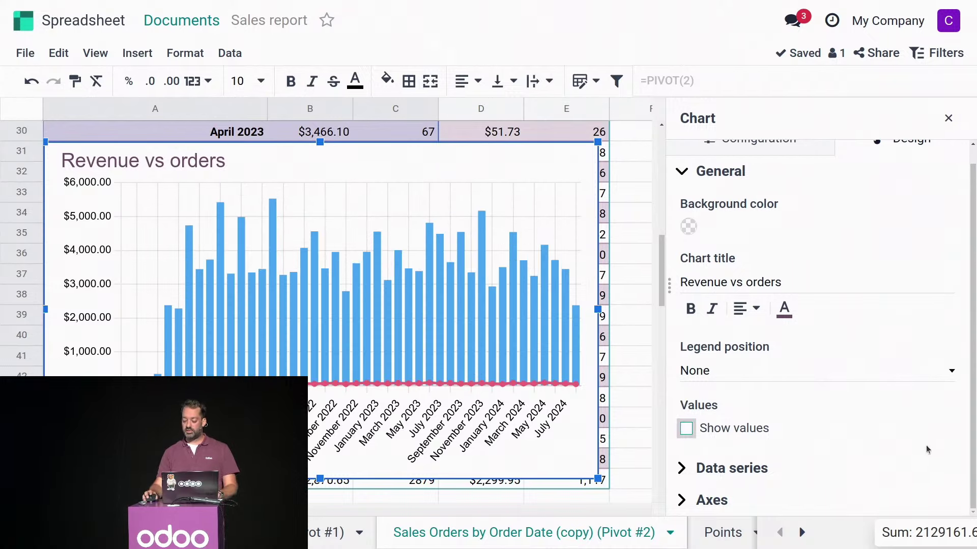
# Set the color of data Series 1 to the dark purple custom color
pyautogui.click(767, 473)
pyautogui.scroll(-5, 789, 451)
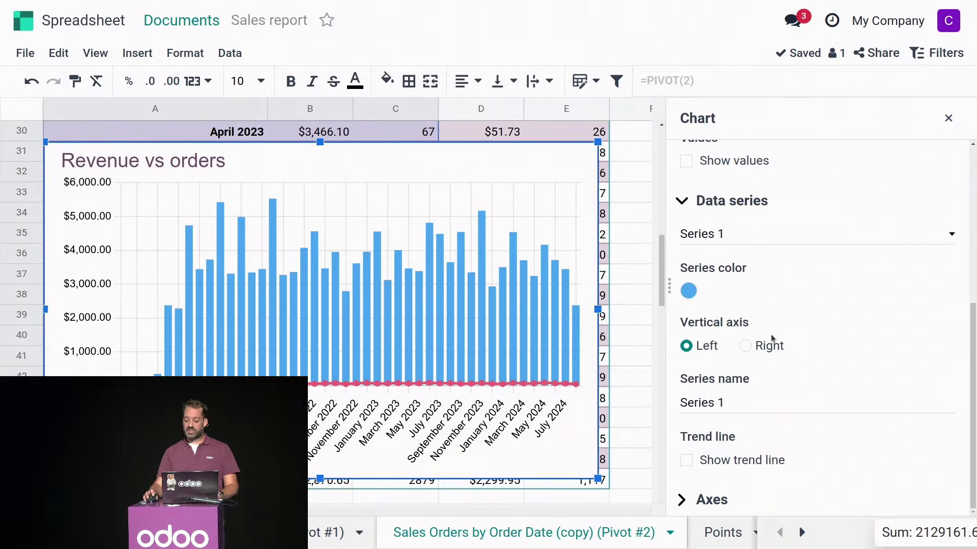
pyautogui.click(689, 291)
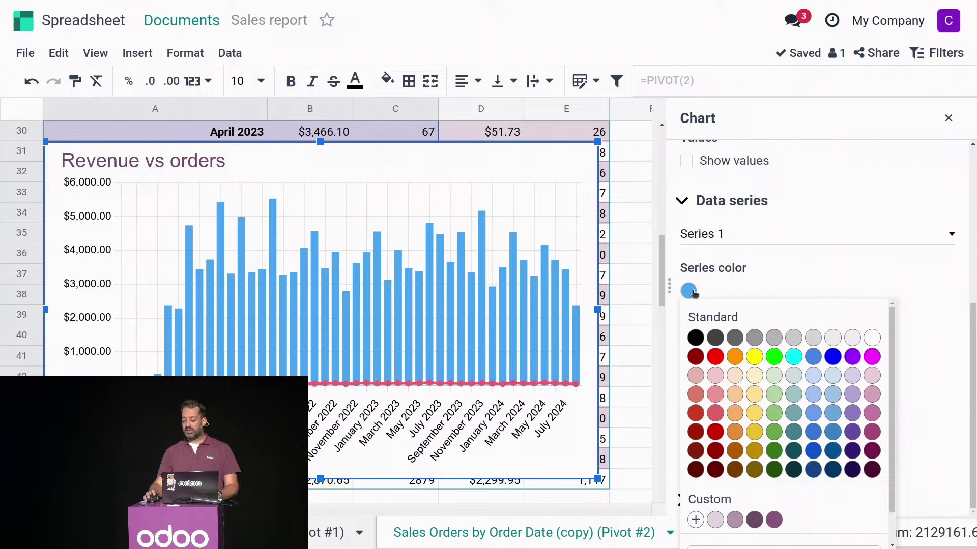
pyautogui.click(754, 520)
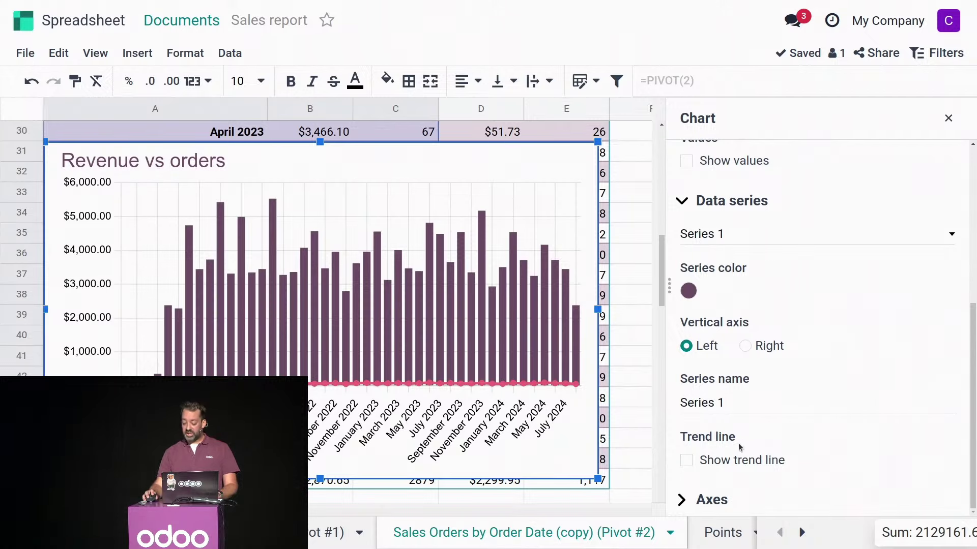
# Show a trend line for Series 1, try the Polynomial type and set the type to Logarithmic
pyautogui.click(723, 464)
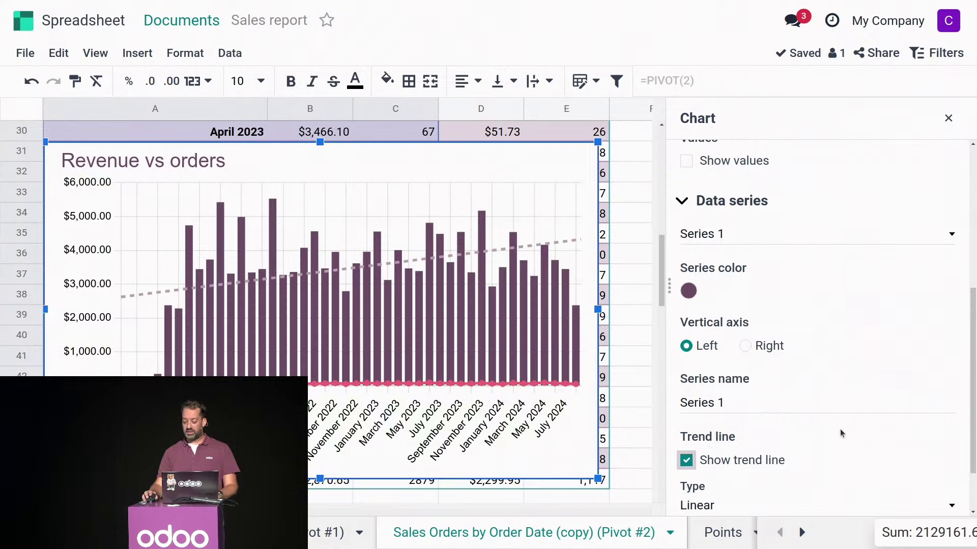
pyautogui.scroll(-1, 840, 429)
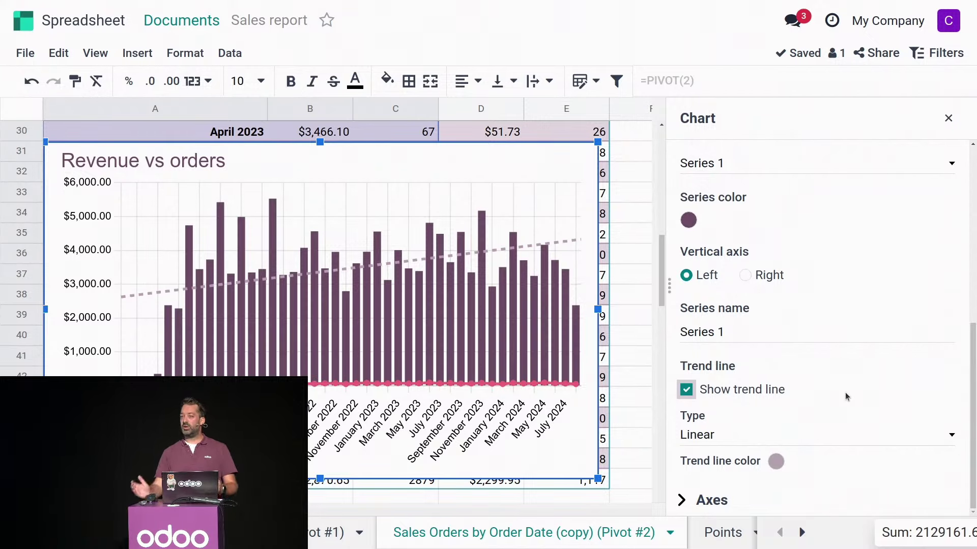
pyautogui.click(863, 435)
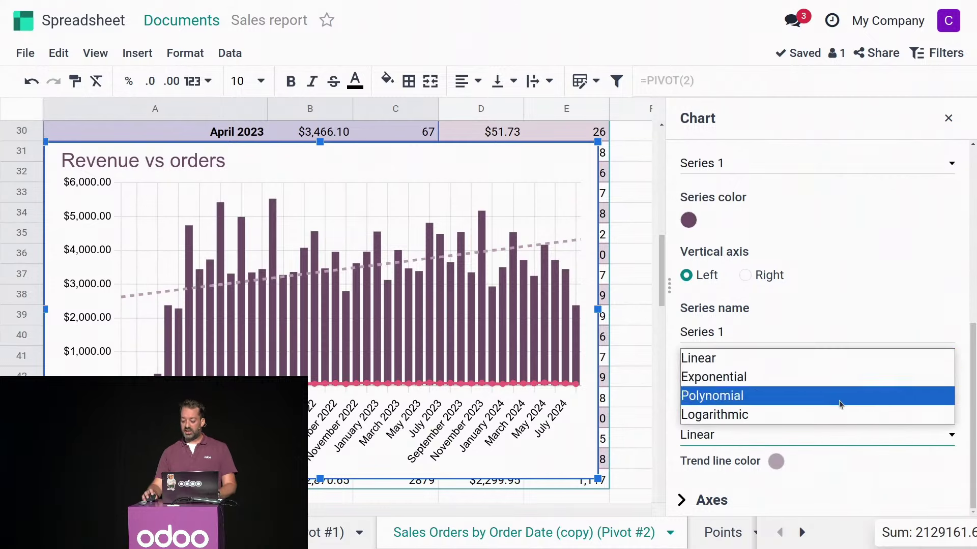
pyautogui.click(815, 399)
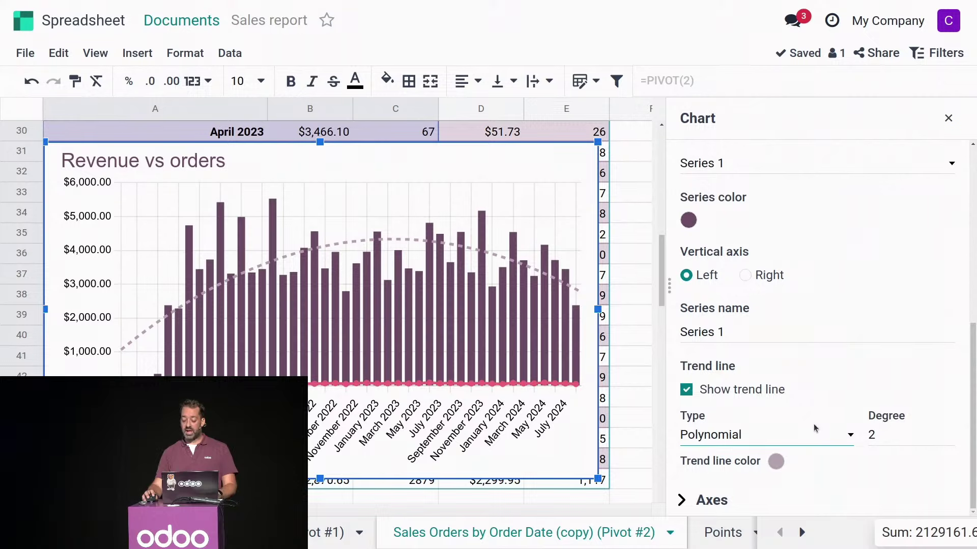
pyautogui.click(813, 426)
pyautogui.click(802, 410)
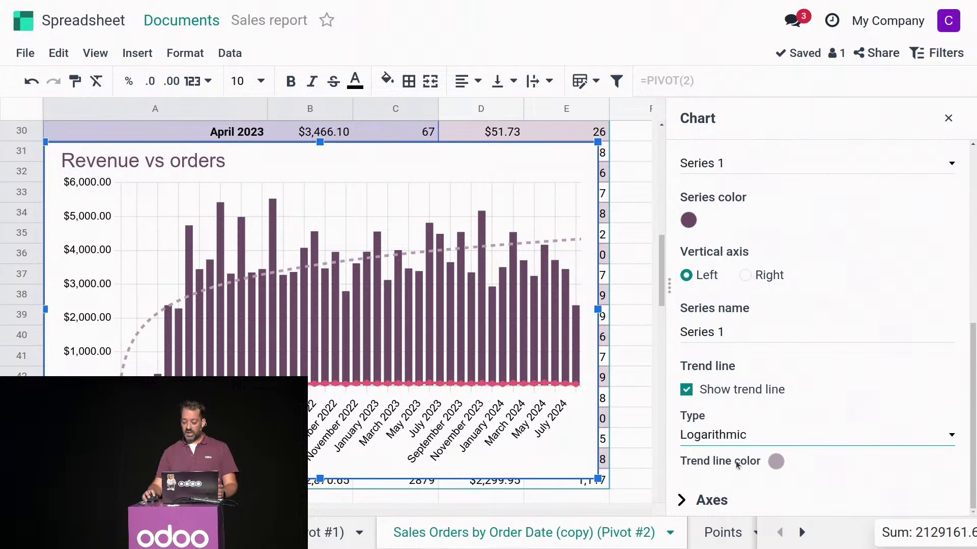
# Set the color of data Series 2 to a light muted teal from the standard palette
pyautogui.scroll(4, 774, 401)
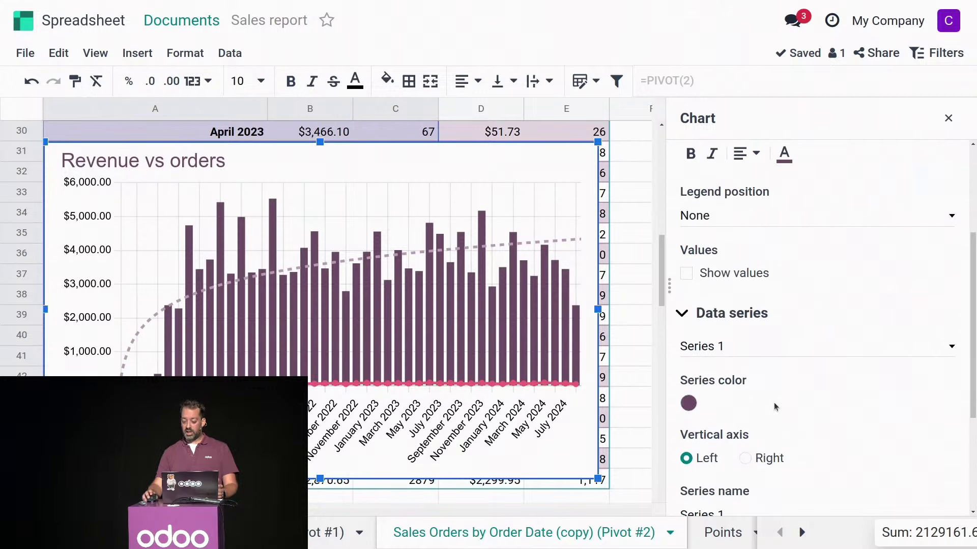
pyautogui.click(770, 353)
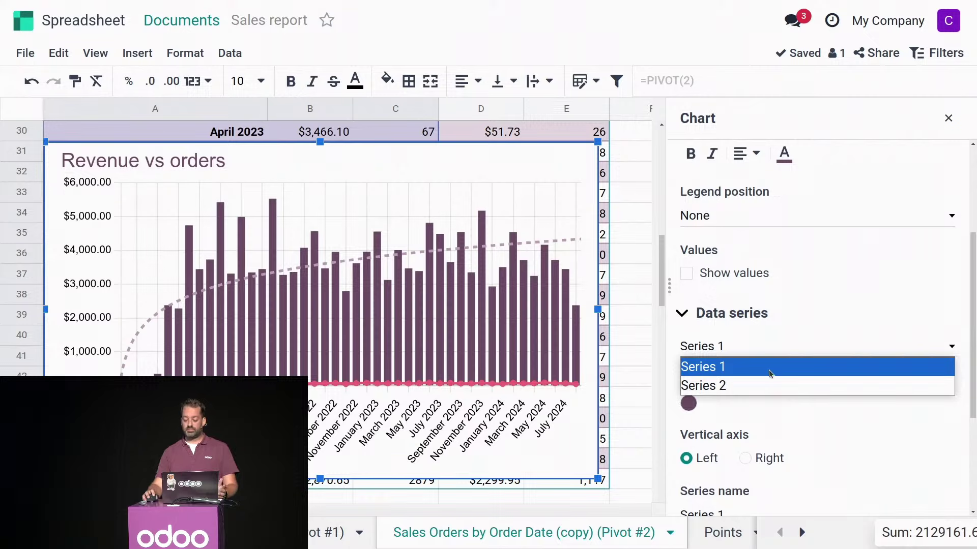
pyautogui.click(768, 380)
pyautogui.scroll(-1, 809, 387)
pyautogui.scroll(-2, 810, 387)
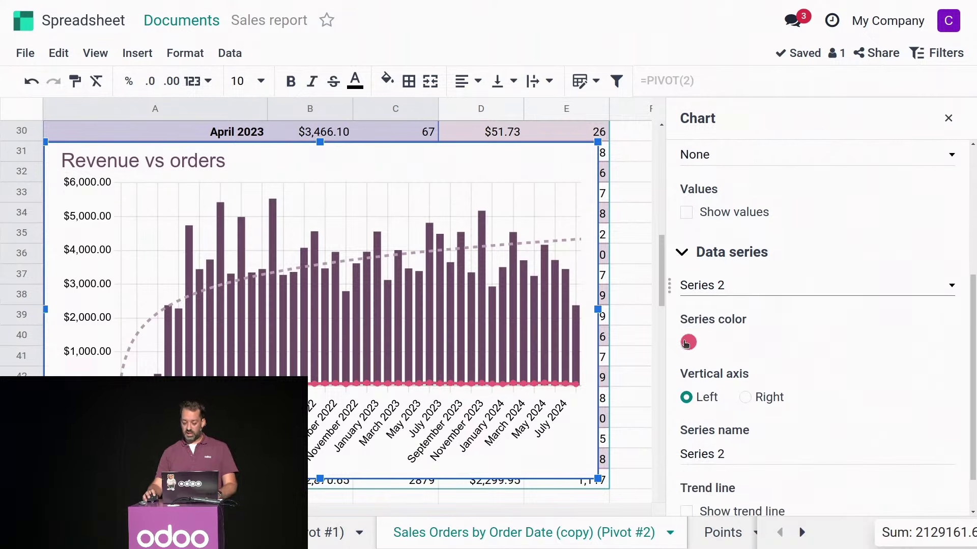
pyautogui.click(688, 342)
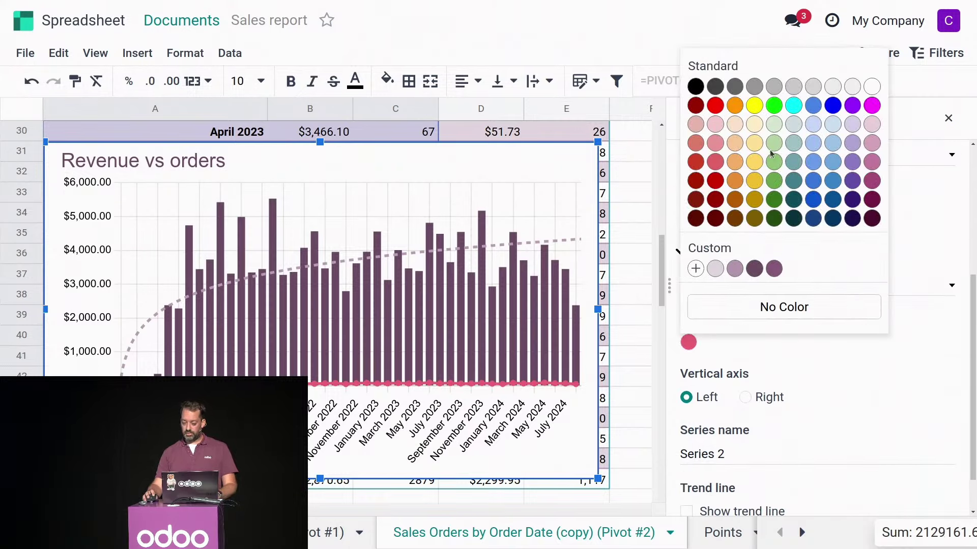
pyautogui.click(790, 151)
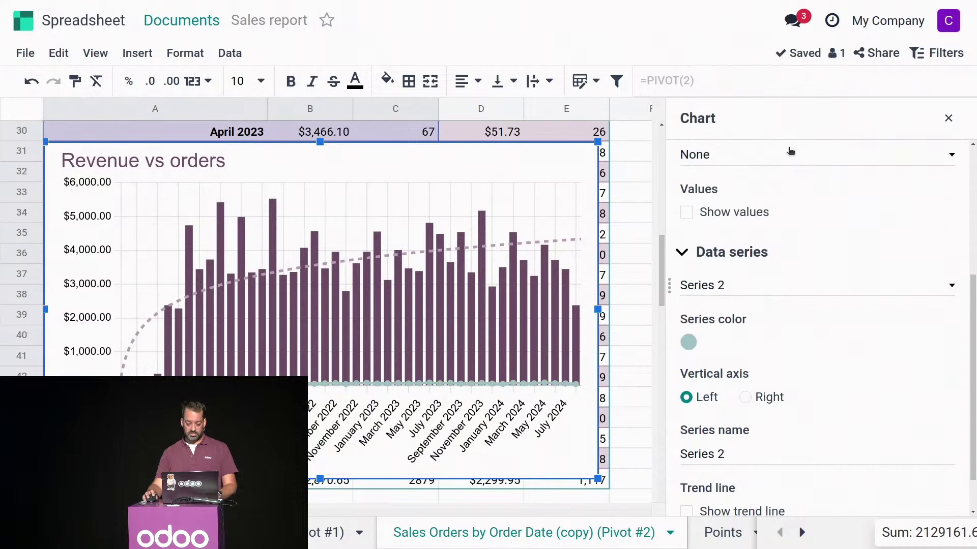
# Assign Series 2 to the right vertical axis, expand the axes settings and close the chart settings
pyautogui.click(745, 397)
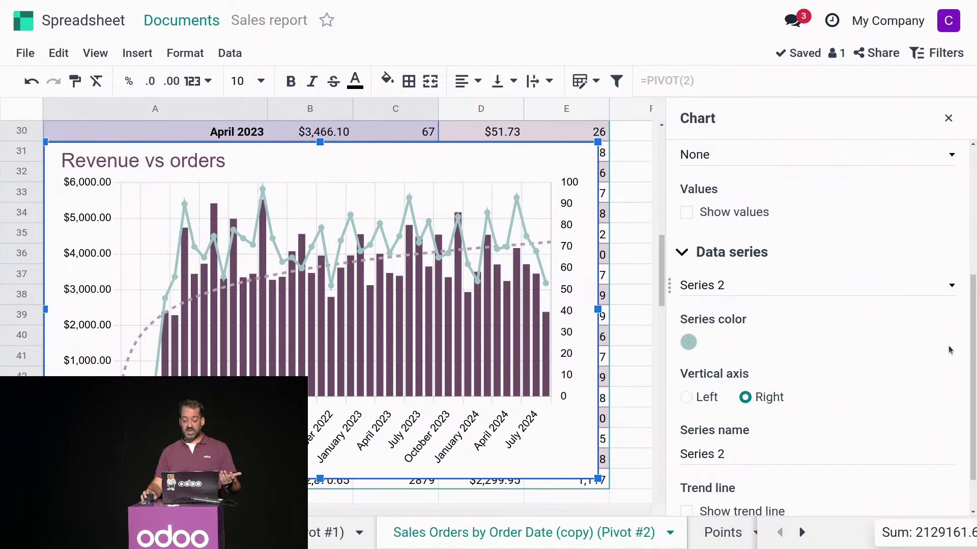
pyautogui.scroll(-1, 907, 352)
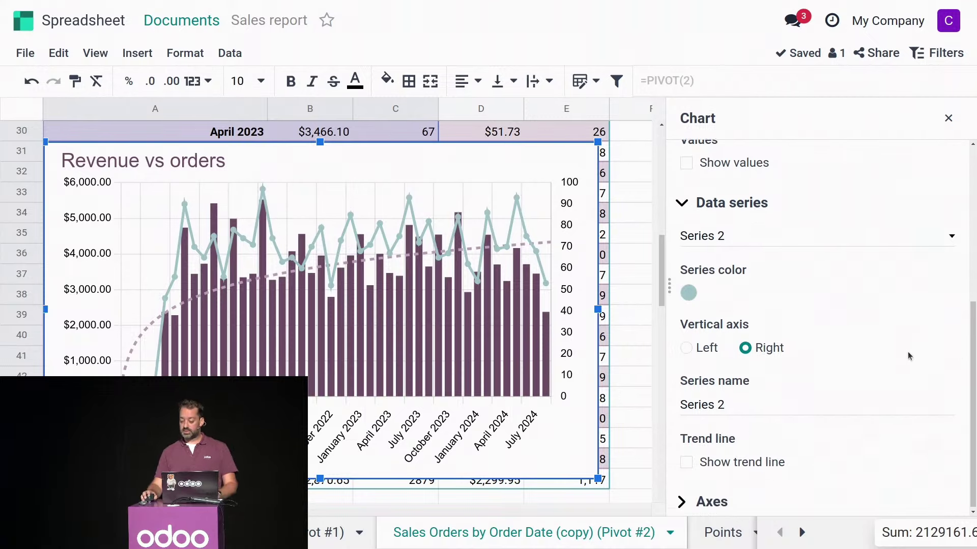
pyautogui.click(727, 499)
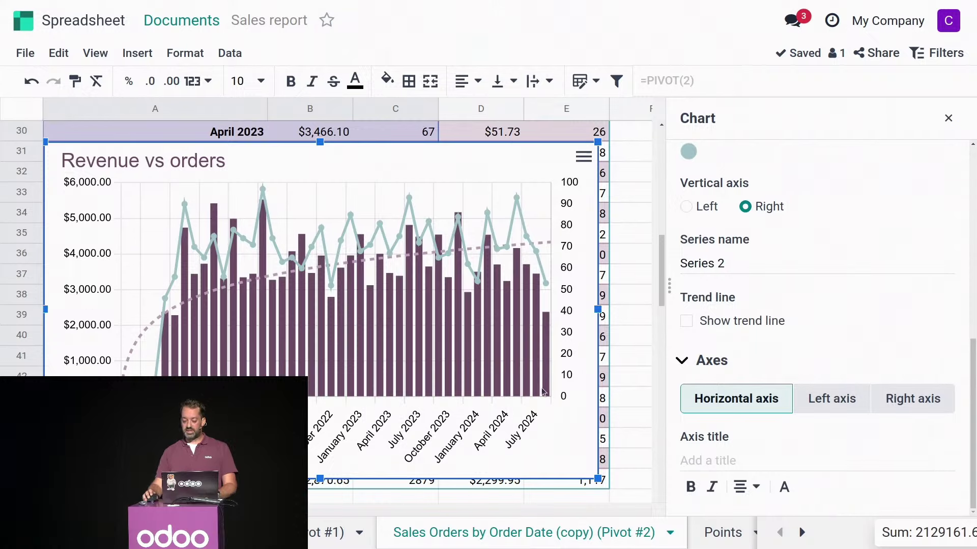
pyautogui.click(949, 118)
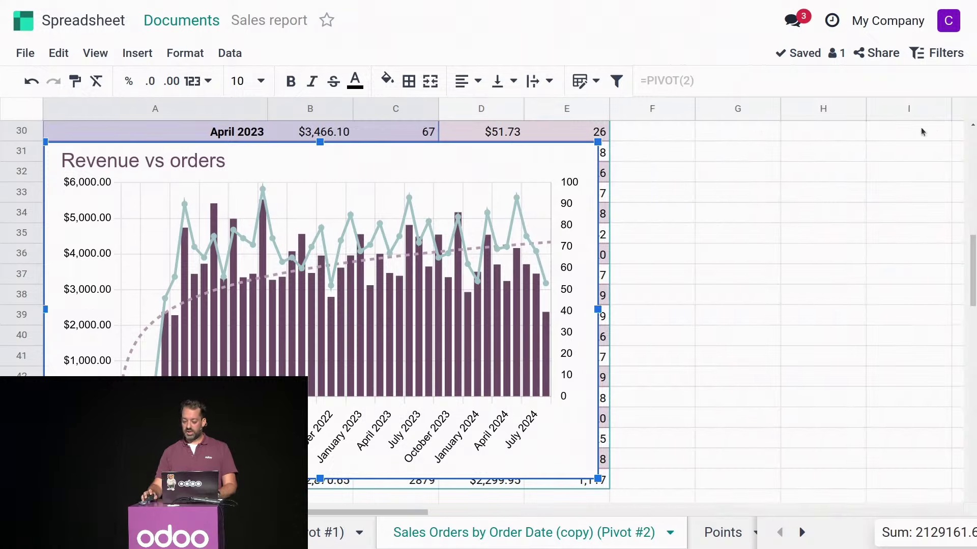
pyautogui.scroll(1, 749, 328)
pyautogui.scroll(-1, 749, 328)
pyautogui.scroll(-1, 749, 321)
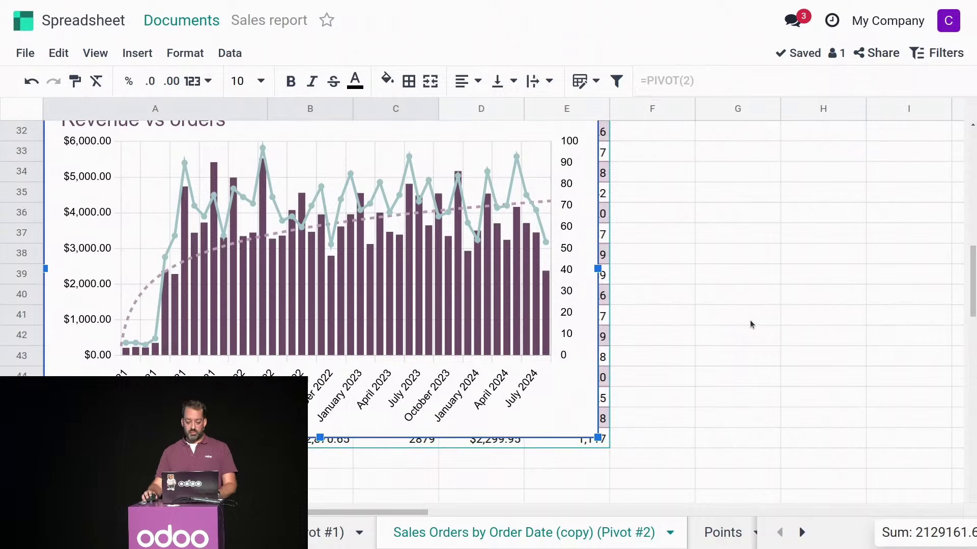
pyautogui.scroll(1, 750, 320)
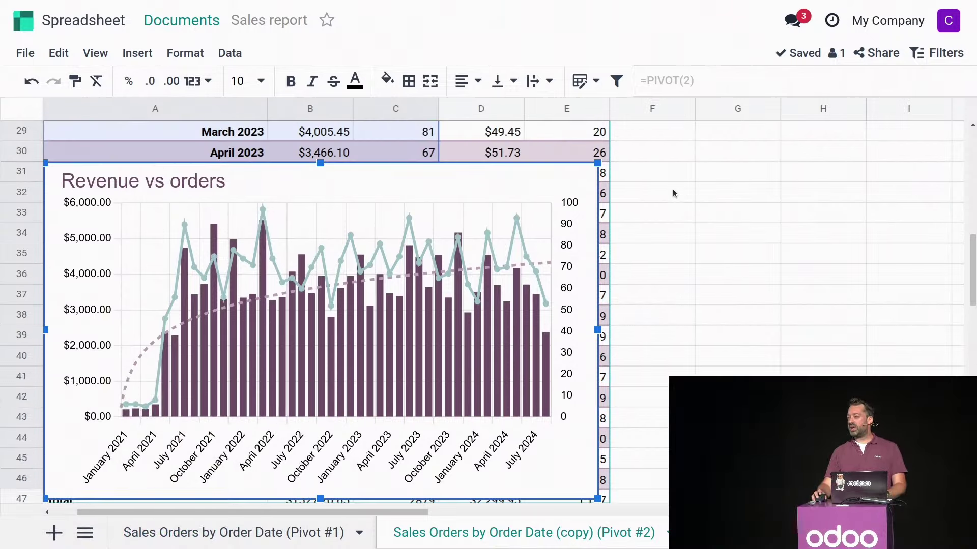
# Start a comment on cell F36 and mention the colleague in it
pyautogui.rightClick(666, 271)
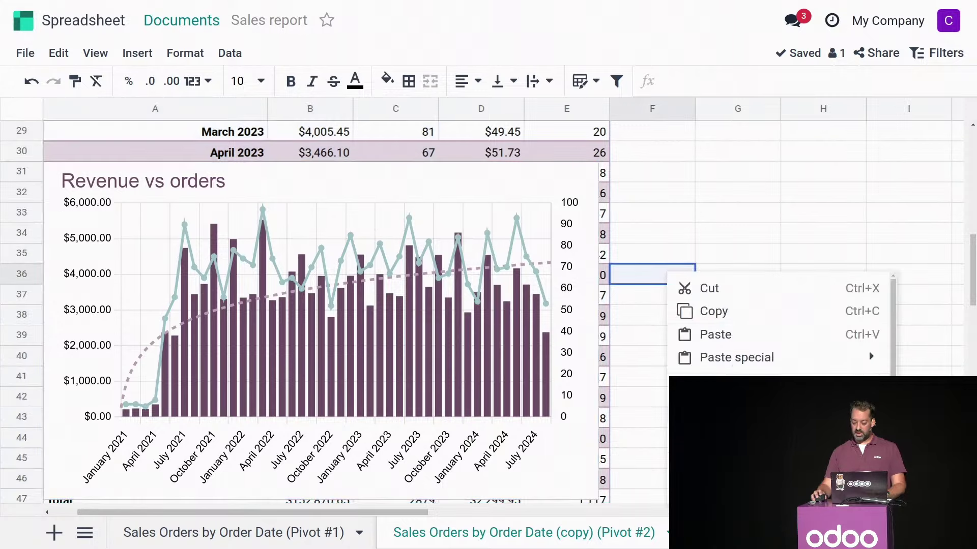
pyautogui.scroll(-1, 779, 326)
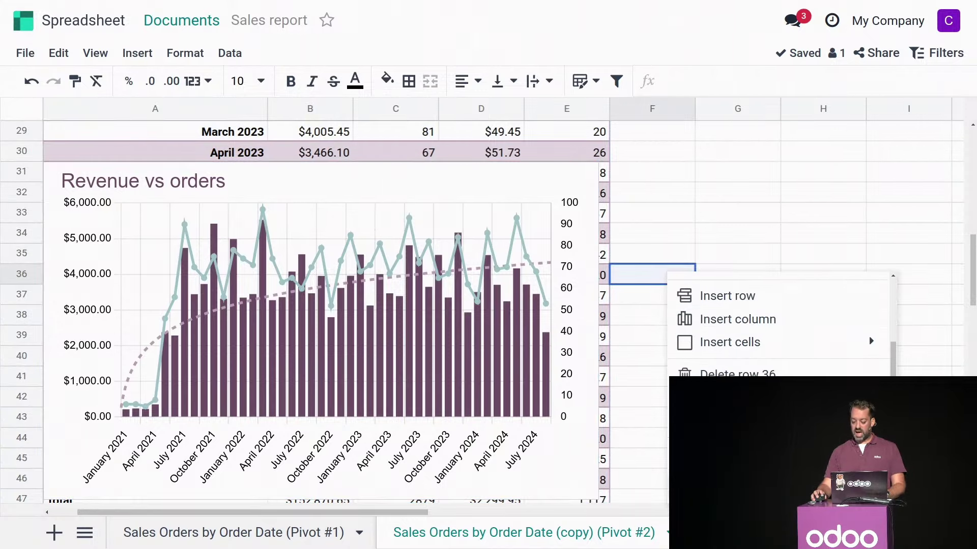
pyautogui.click(748, 485)
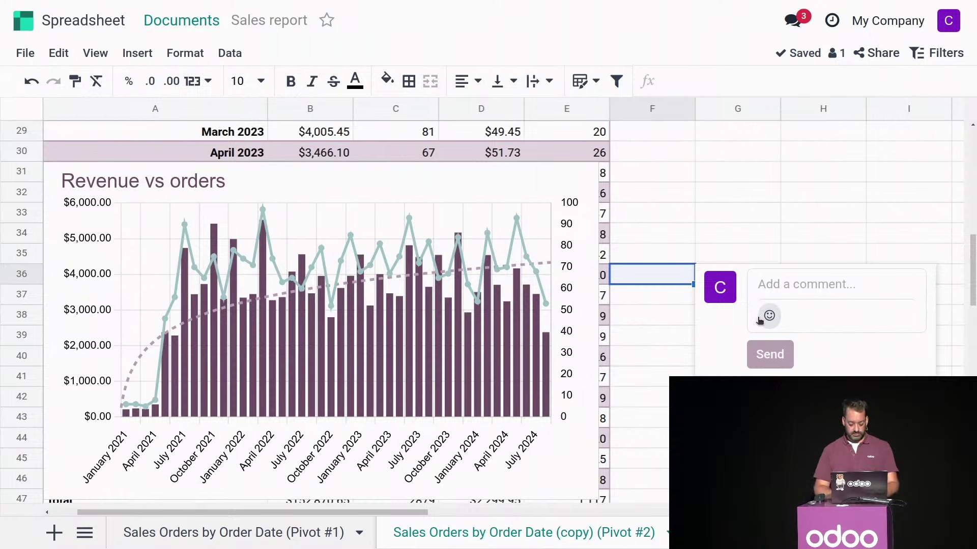
pyautogui.write('@anit')
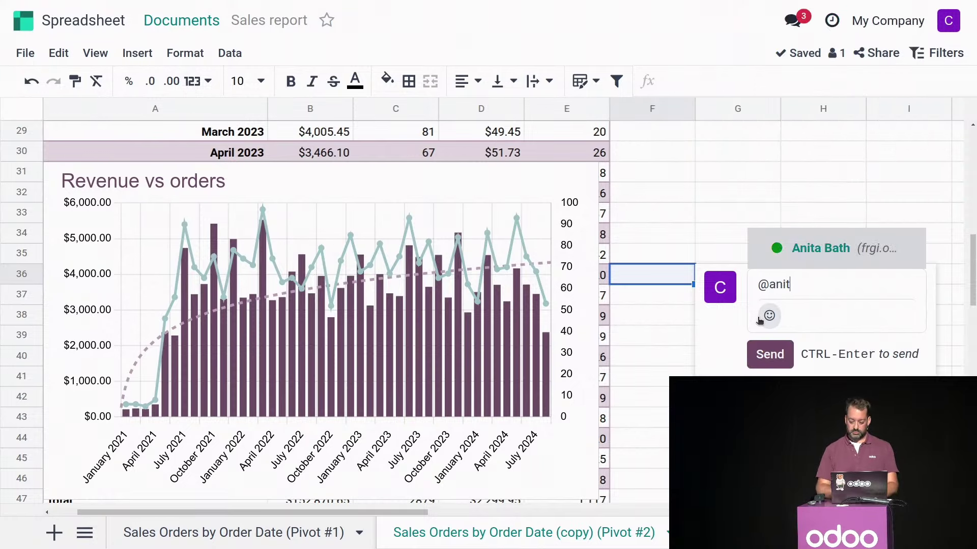
pyautogui.click(803, 249)
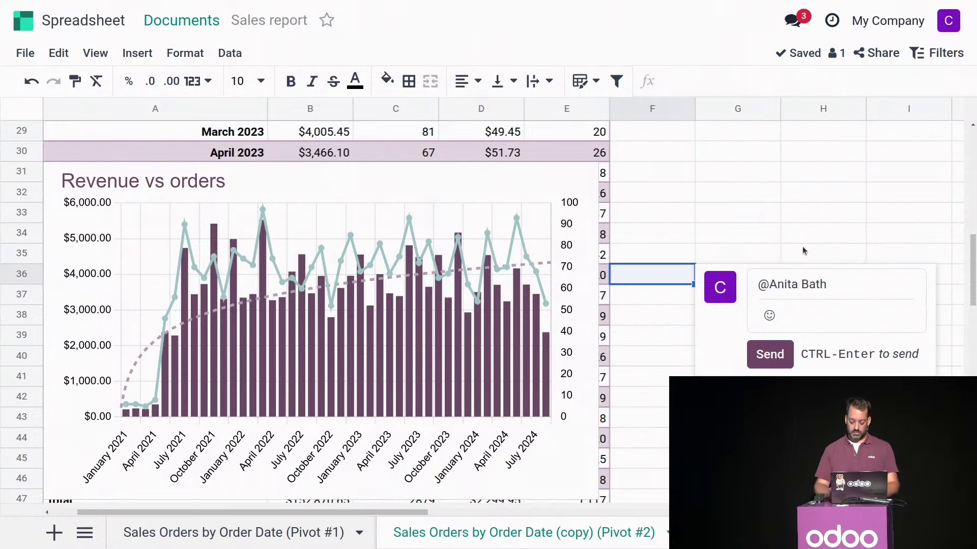
# Complete the comment with "What do you think of this?" and a grinning emoji, and send it
pyautogui.write(',')
pyautogui.press('Return')
pyautogui.write('What')
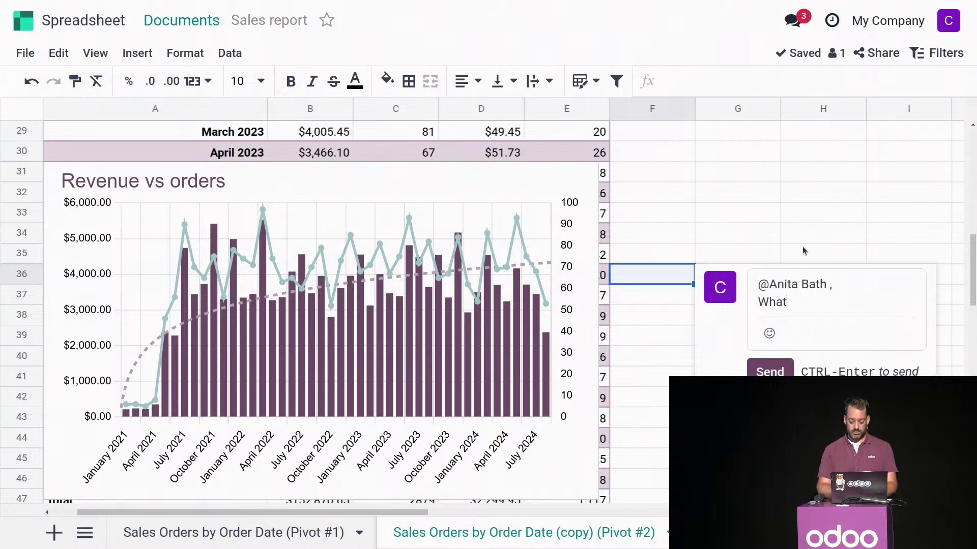
pyautogui.write(' do you thin')
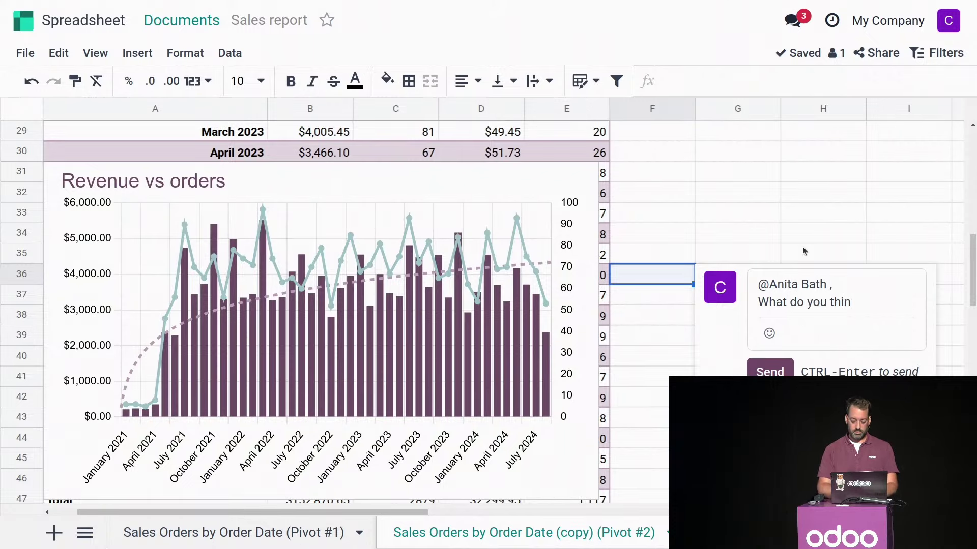
pyautogui.write('k of this')
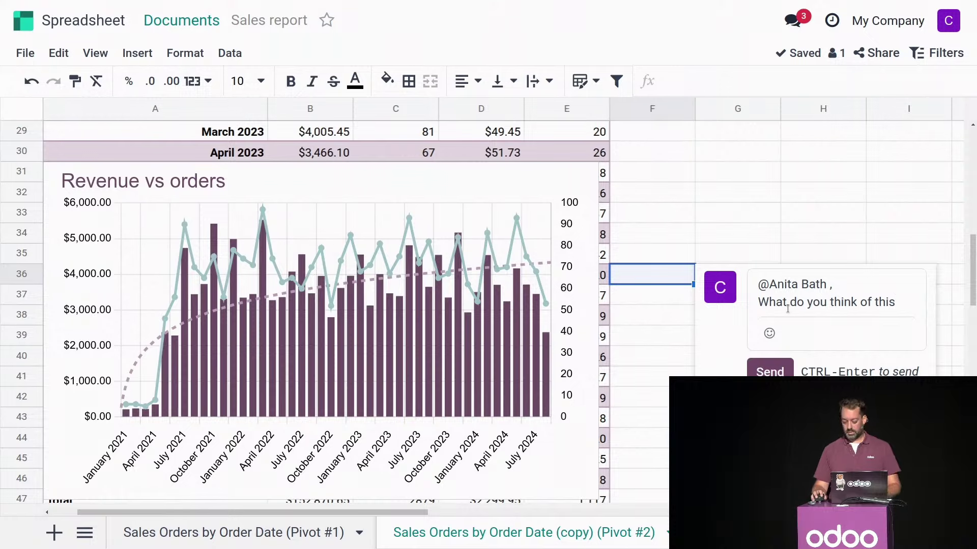
pyautogui.write('?')
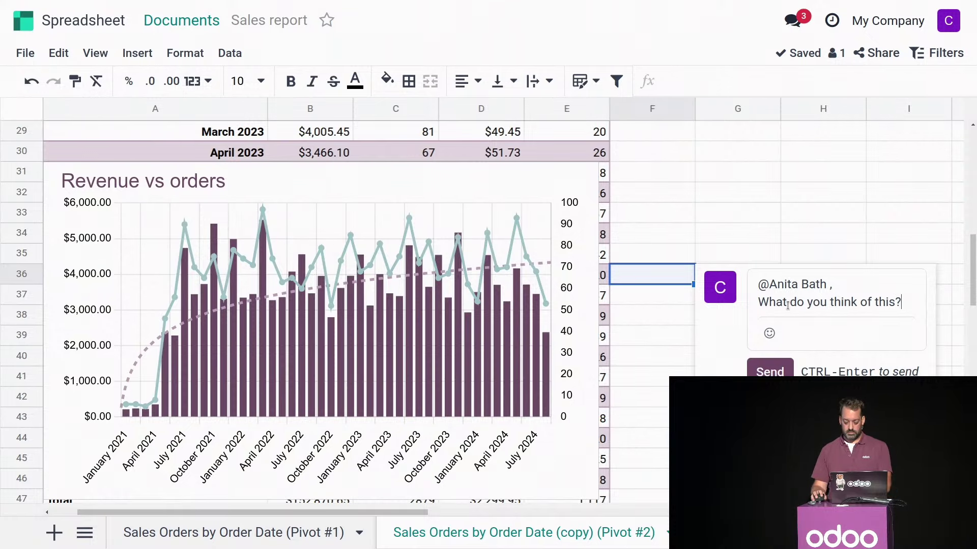
pyautogui.click(769, 333)
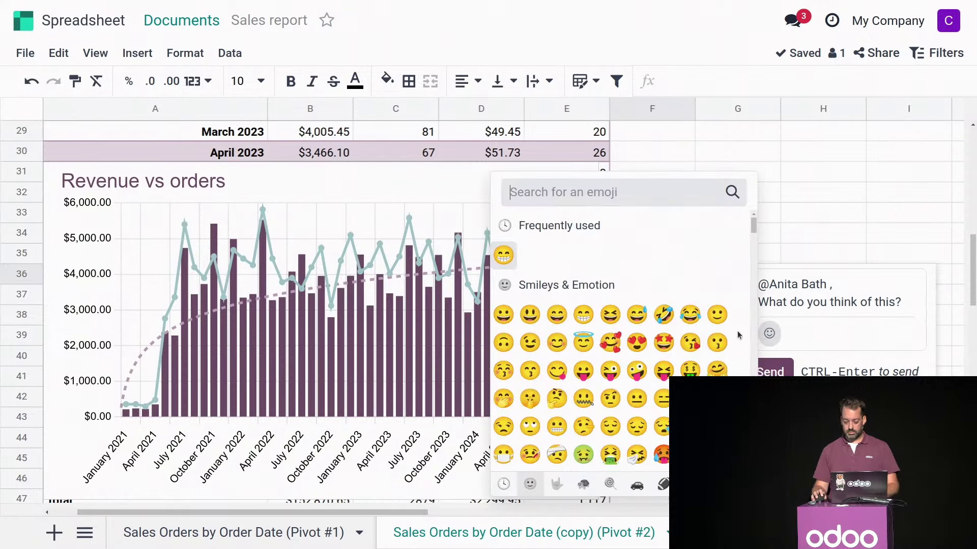
pyautogui.click(583, 315)
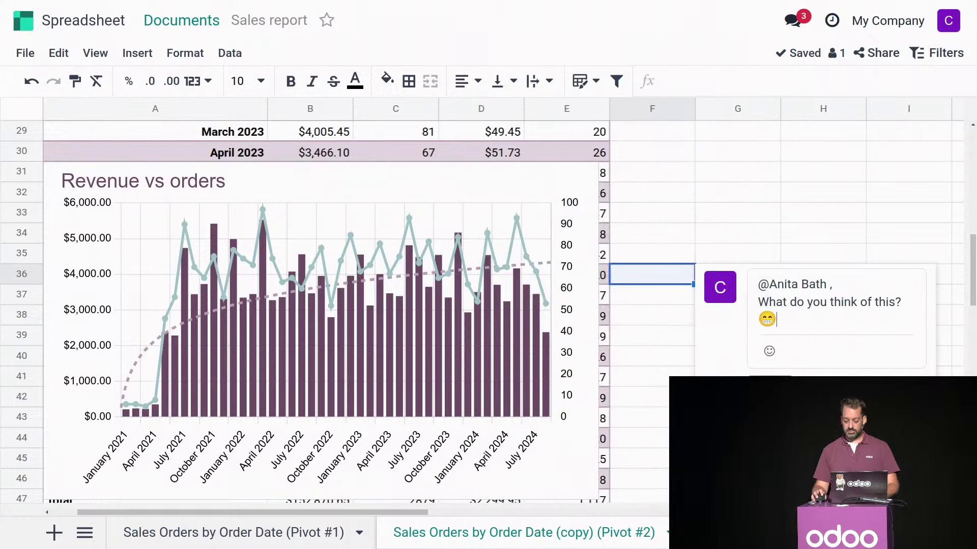
pyautogui.press('Return')
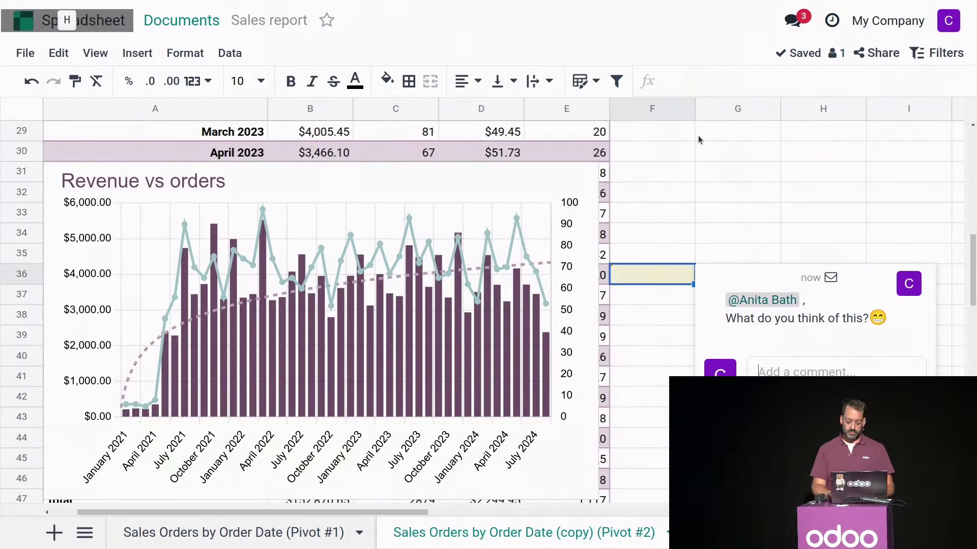
# Switch to the mentioned colleague's Discuss inbox and check the conversation notifications for the comment on the Sales report
pyautogui.hotkey('alt', 'Tab')
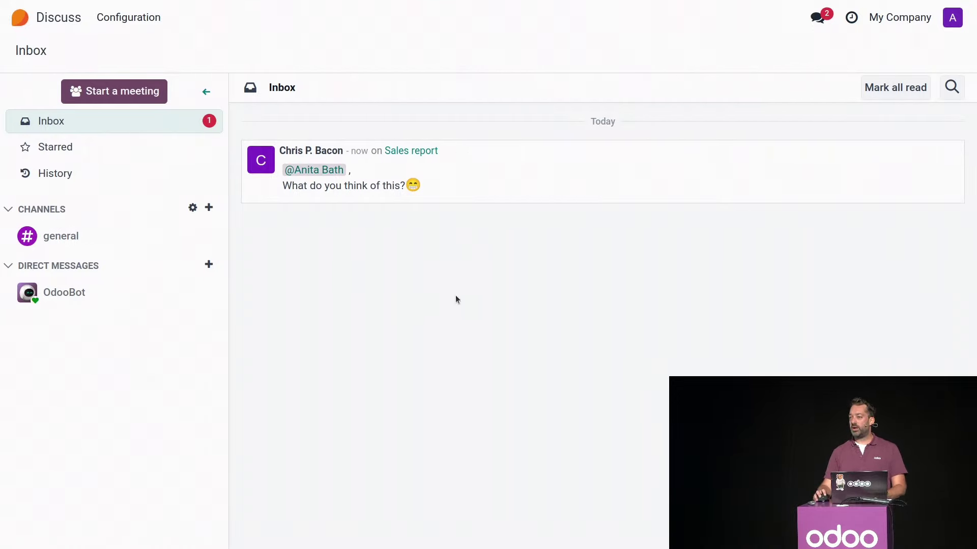
pyautogui.click(818, 17)
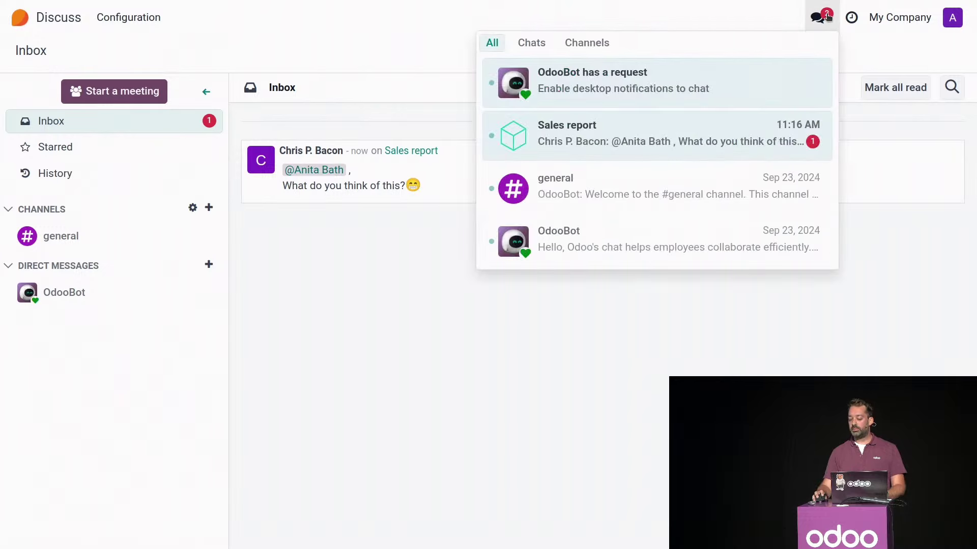
pyautogui.click(396, 48)
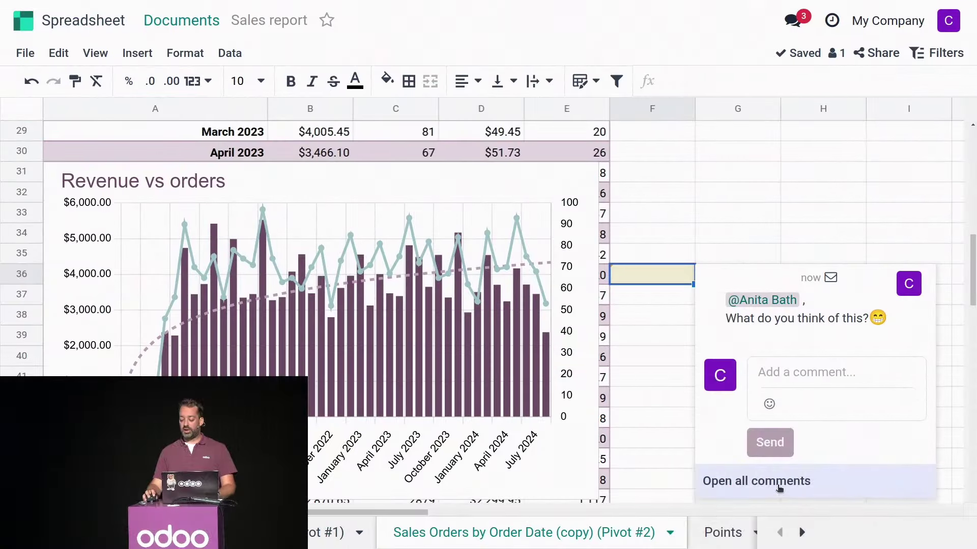
# List all comments in the spreadsheet and check the sheet filter, keeping it at All sheets
pyautogui.click(779, 488)
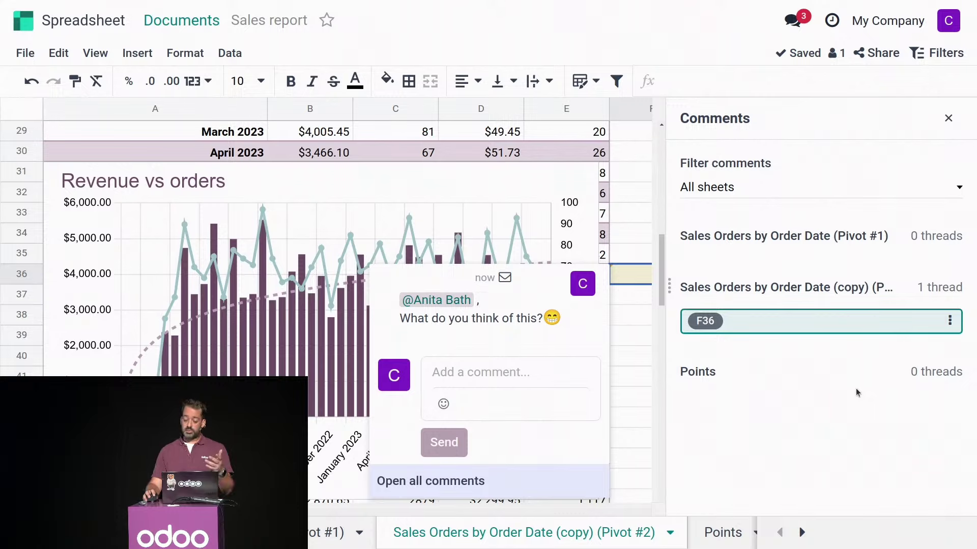
pyautogui.click(794, 187)
pyautogui.click(823, 164)
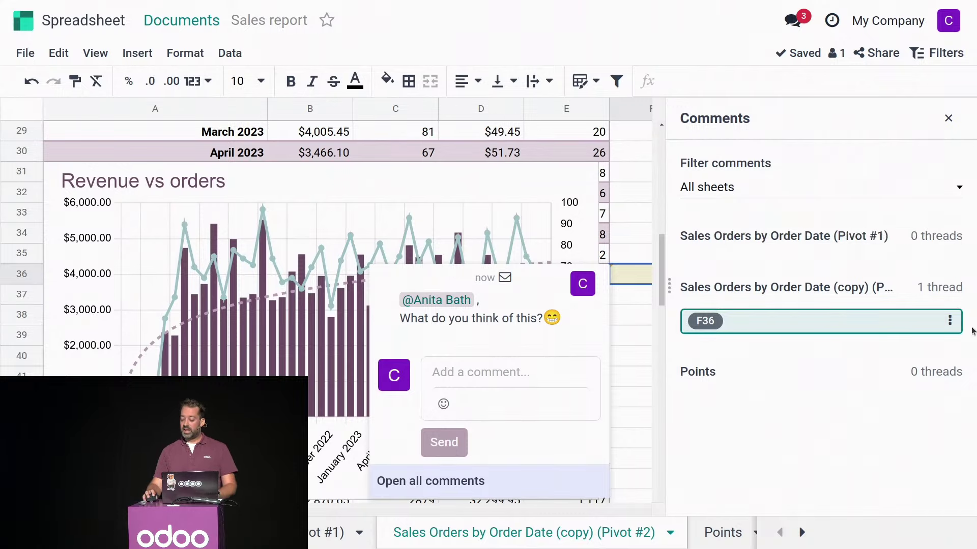
# Resolve the comment thread on cell F36 and close the comments list
pyautogui.click(949, 321)
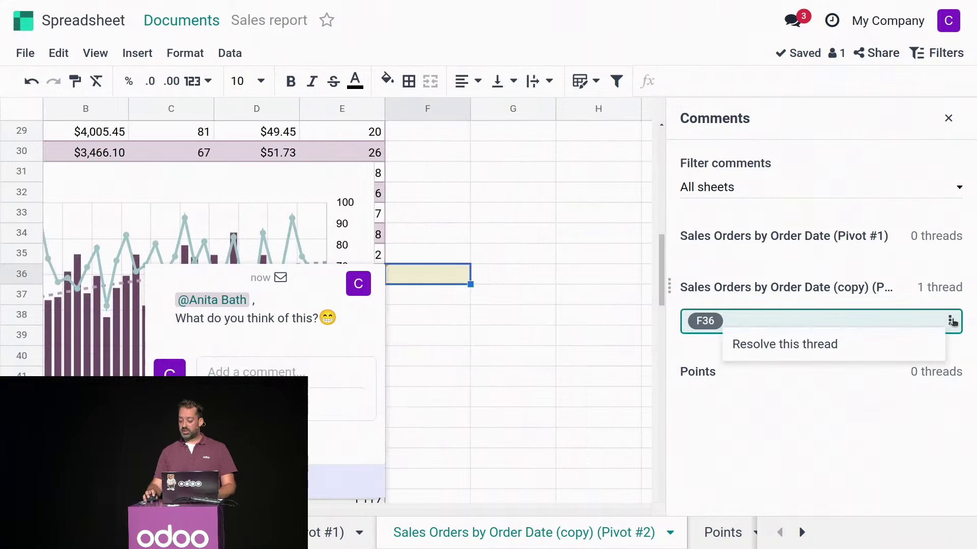
pyautogui.click(792, 346)
pyautogui.click(948, 118)
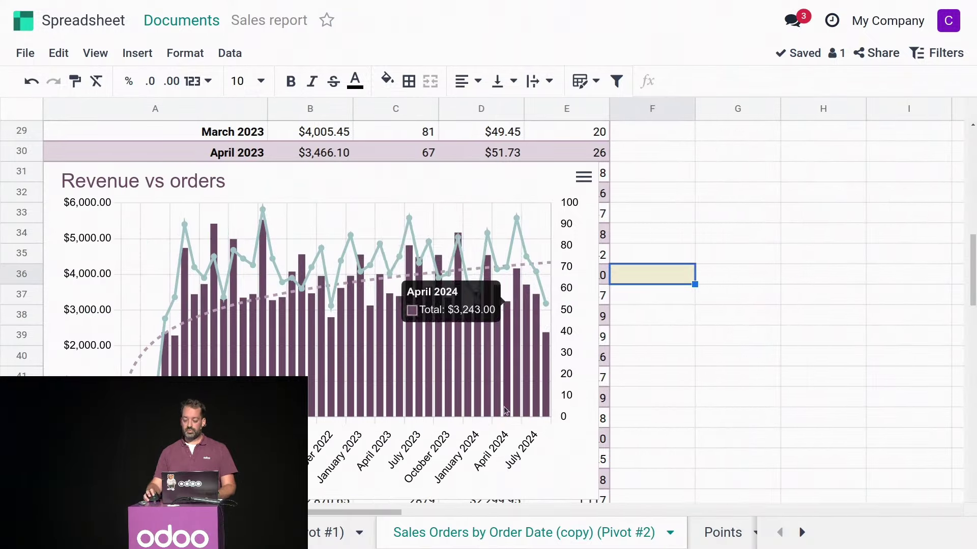
# Copy the months and totals in A3:B16 of the dynamic pivot and paste them at G2
pyautogui.scroll(10, 509, 405)
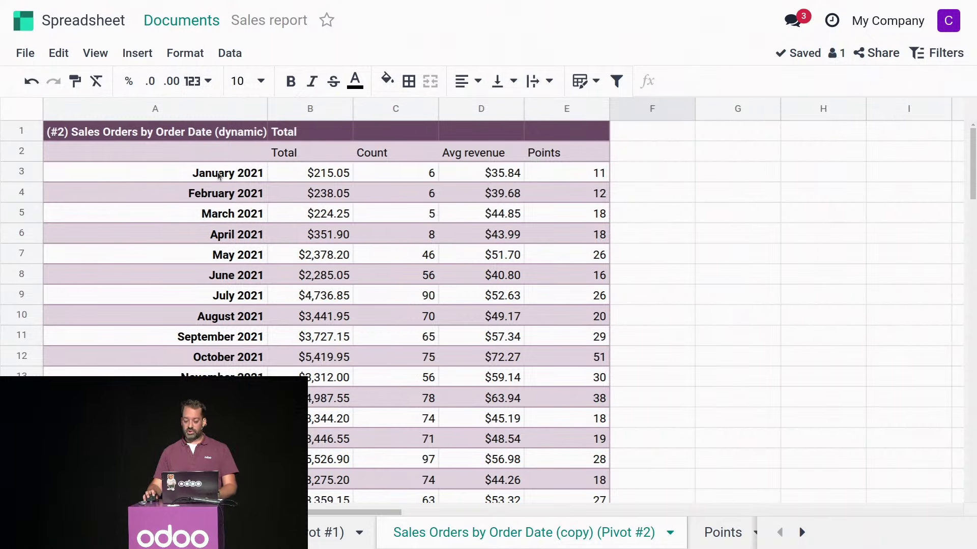
pyautogui.click(336, 179)
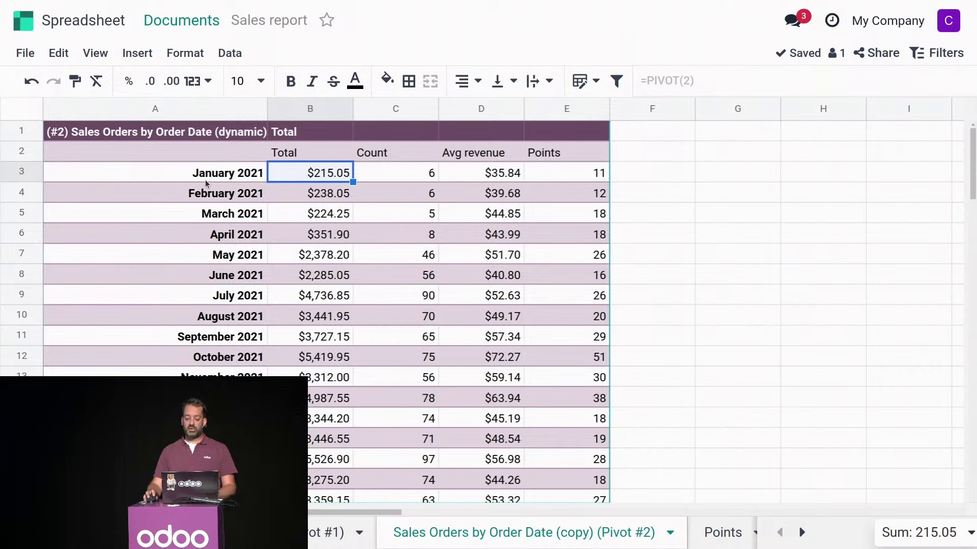
pyautogui.moveTo(206, 179); pyautogui.dragTo(324, 439)
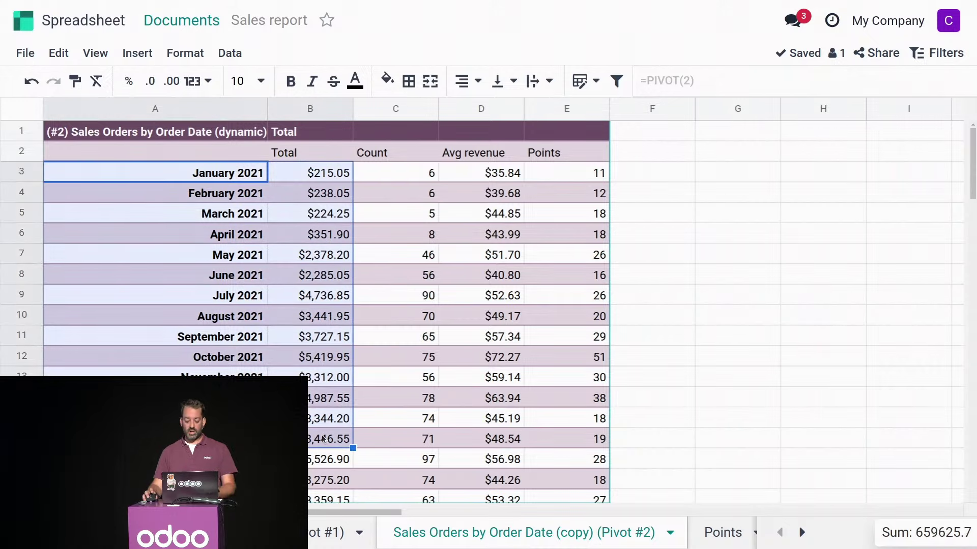
pyautogui.hotkey('ctrl', 'c')
pyautogui.click(713, 160)
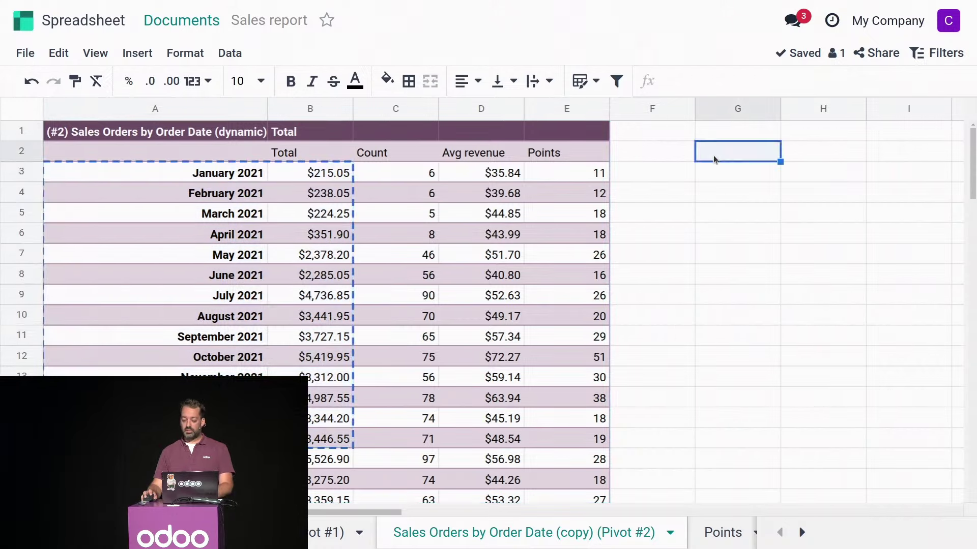
pyautogui.hotkey('ctrl', 'v')
pyautogui.rightClick(774, 250)
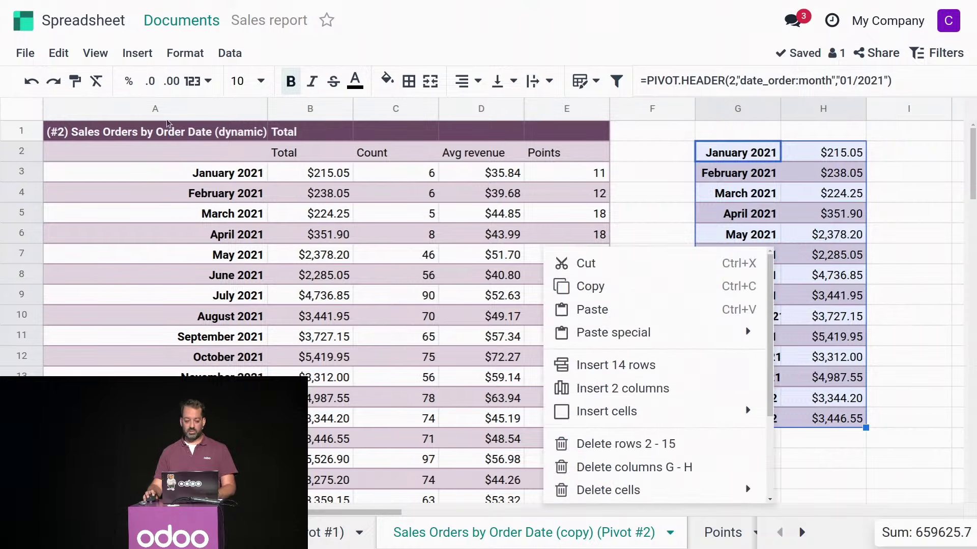
# Clear the formatting of the pasted months and totals in G2:H15
pyautogui.click(97, 81)
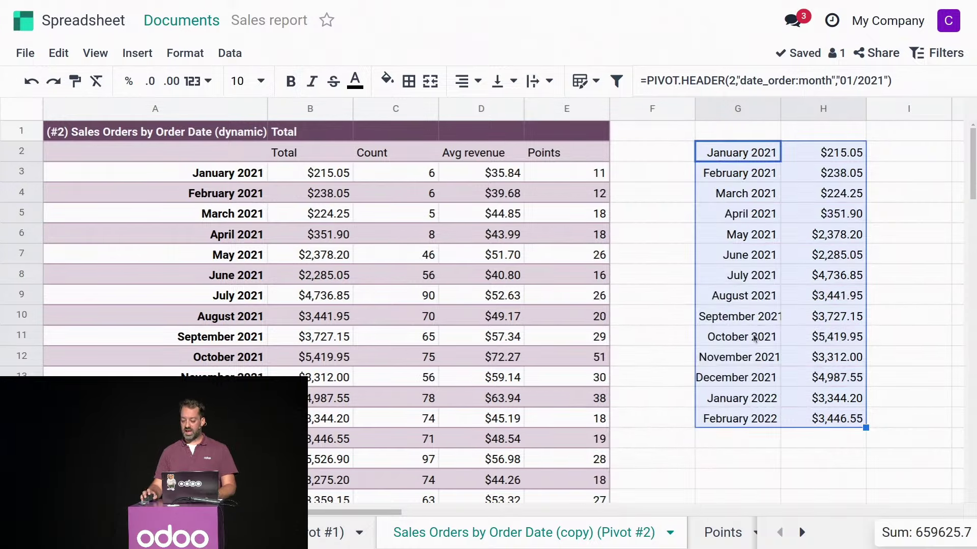
pyautogui.rightClick(775, 409)
pyautogui.click(844, 325)
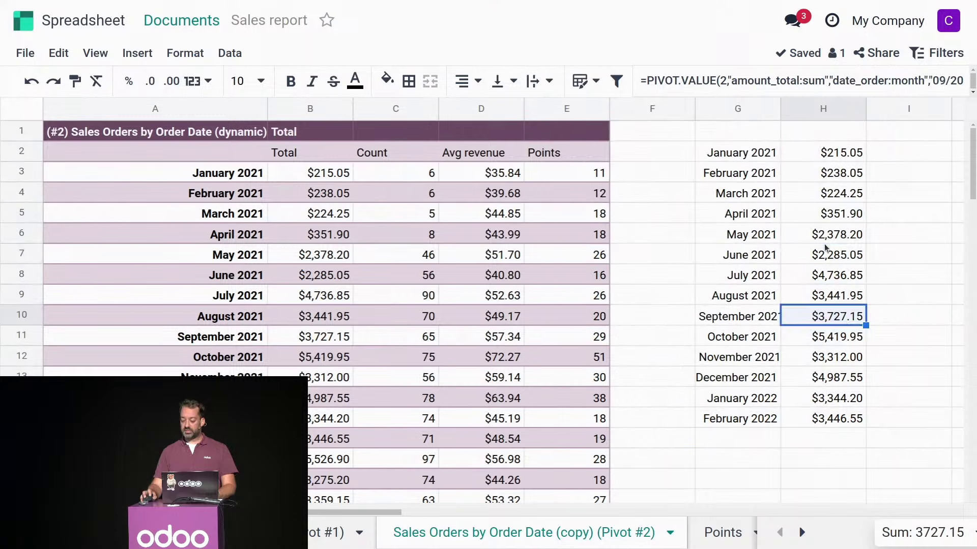
# Inspect the pivot formulas behind several pasted months and totals in columns G and H
pyautogui.click(819, 248)
pyautogui.click(757, 234)
pyautogui.click(748, 192)
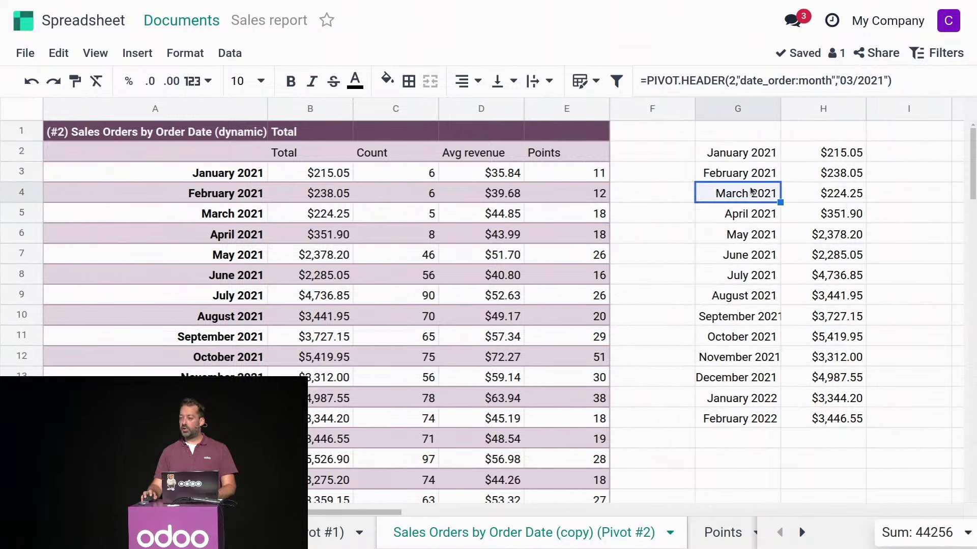
pyautogui.click(847, 201)
pyautogui.click(816, 254)
pyautogui.click(847, 272)
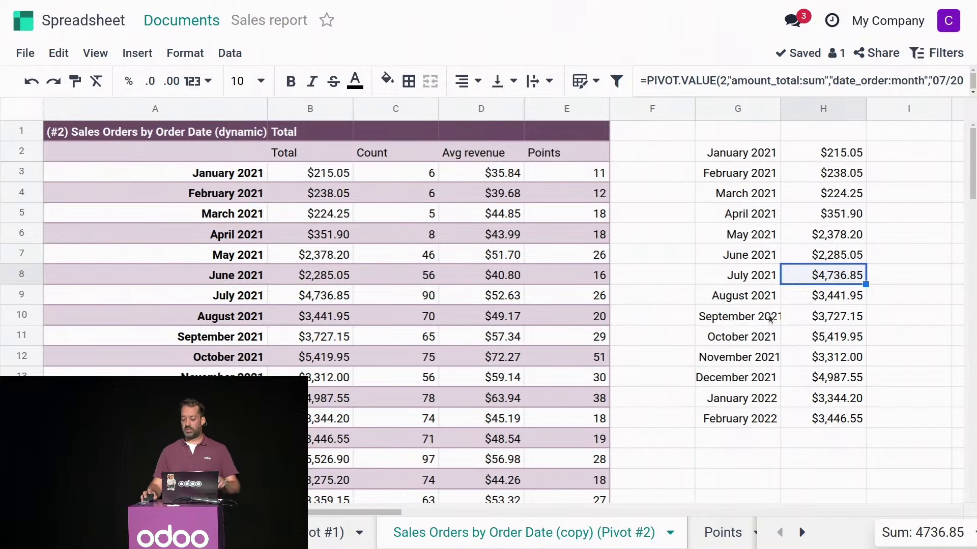
# Widen column G to fit the full month names and left-align the column
pyautogui.moveTo(781, 108); pyautogui.dragTo(839, 108)
pyautogui.click(795, 108)
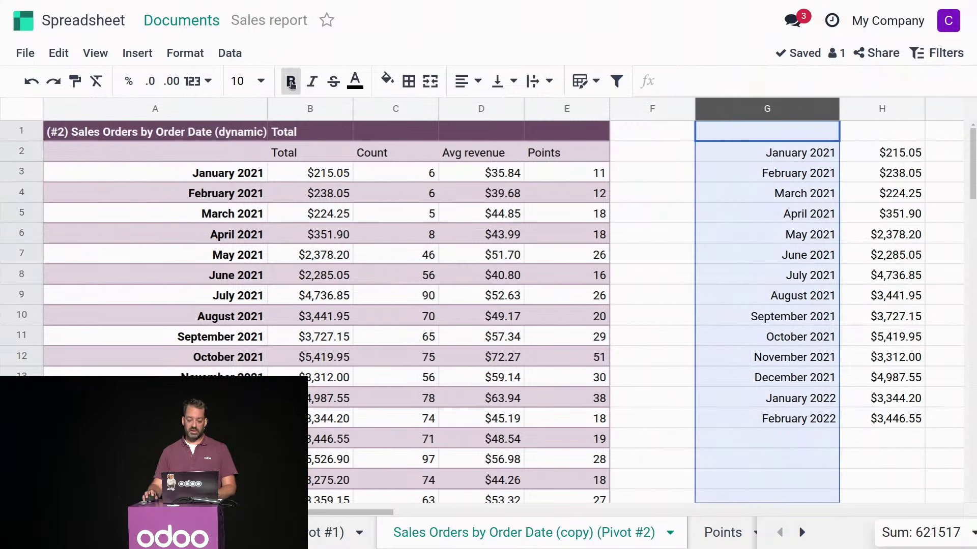
pyautogui.click(466, 81)
pyautogui.click(466, 112)
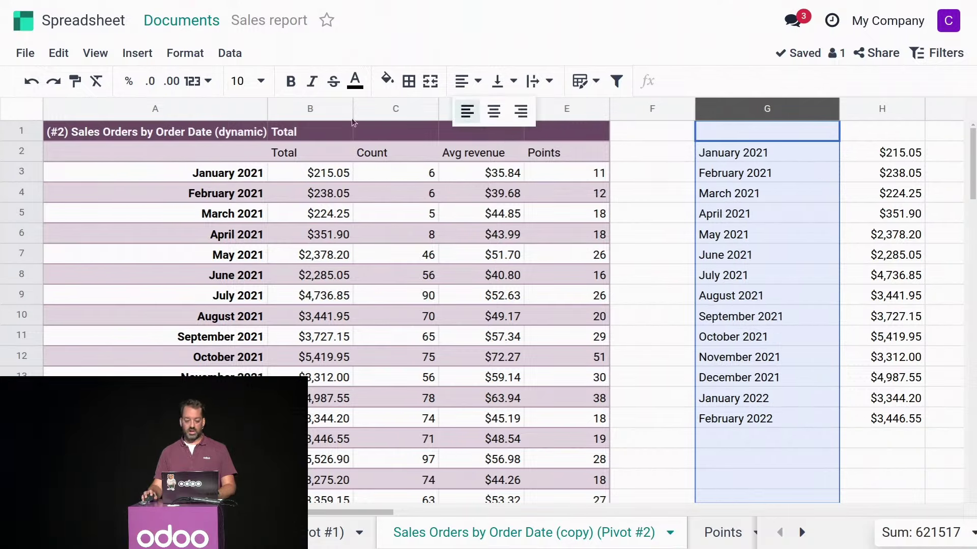
# Start a data bar conditional formatting rule for column G and set its color to the custom light purple
pyautogui.click(186, 55)
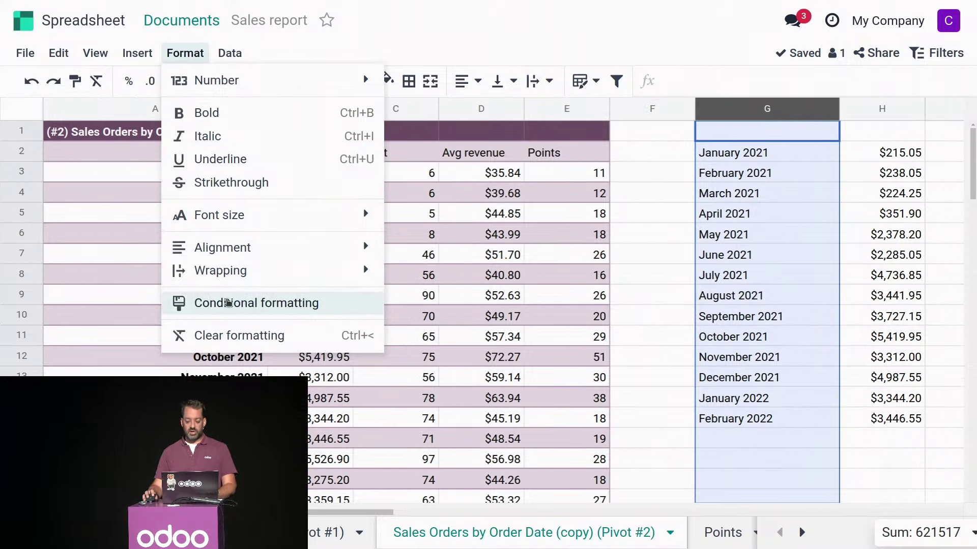
pyautogui.click(228, 303)
pyautogui.click(870, 171)
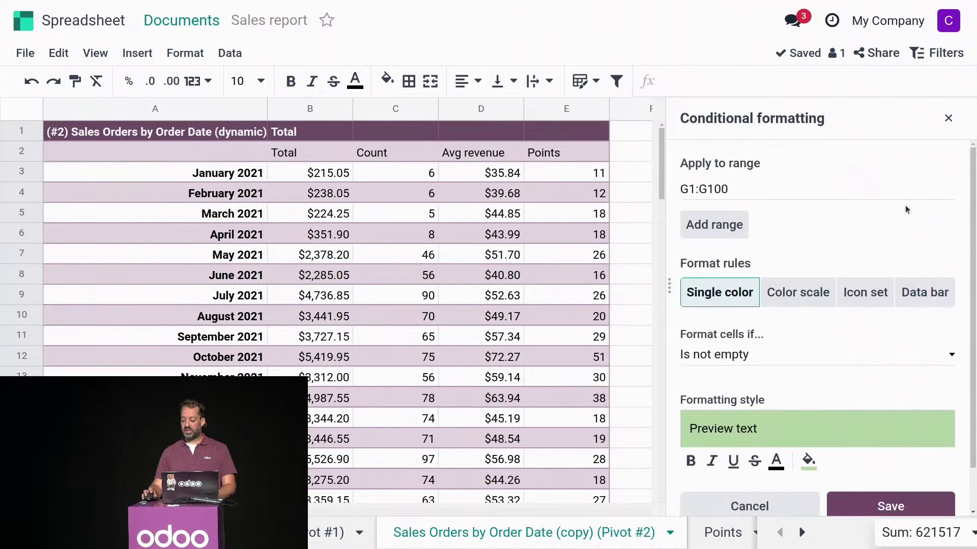
pyautogui.click(931, 300)
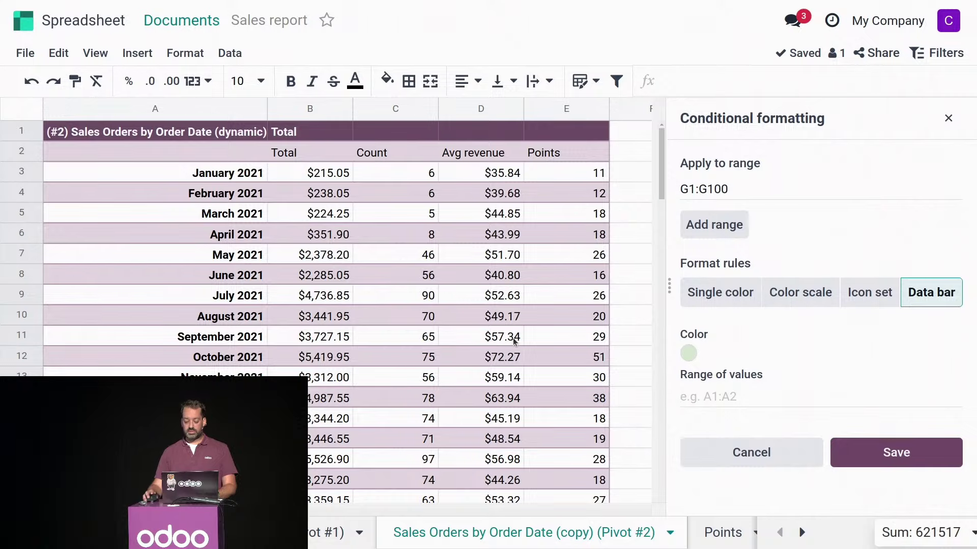
pyautogui.hscroll(3, 508, 349)
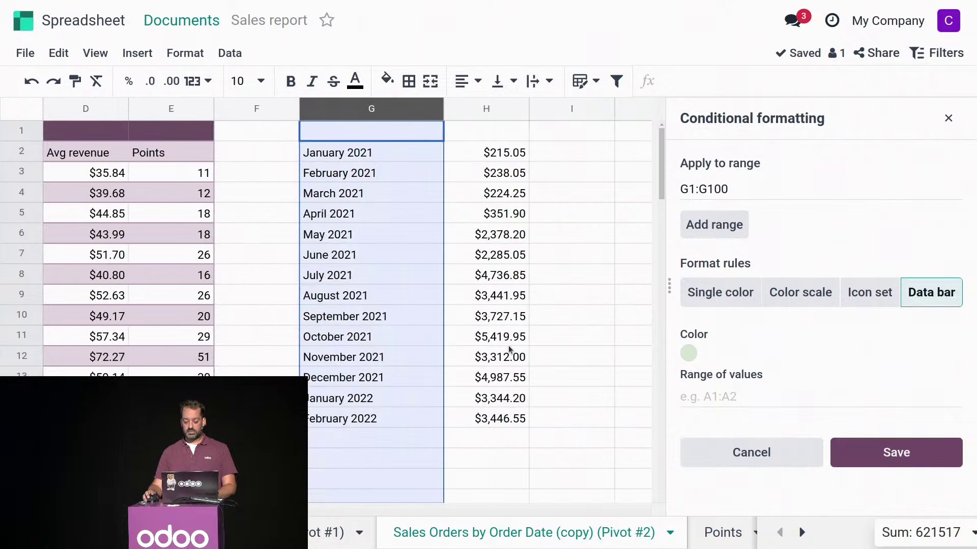
pyautogui.click(689, 353)
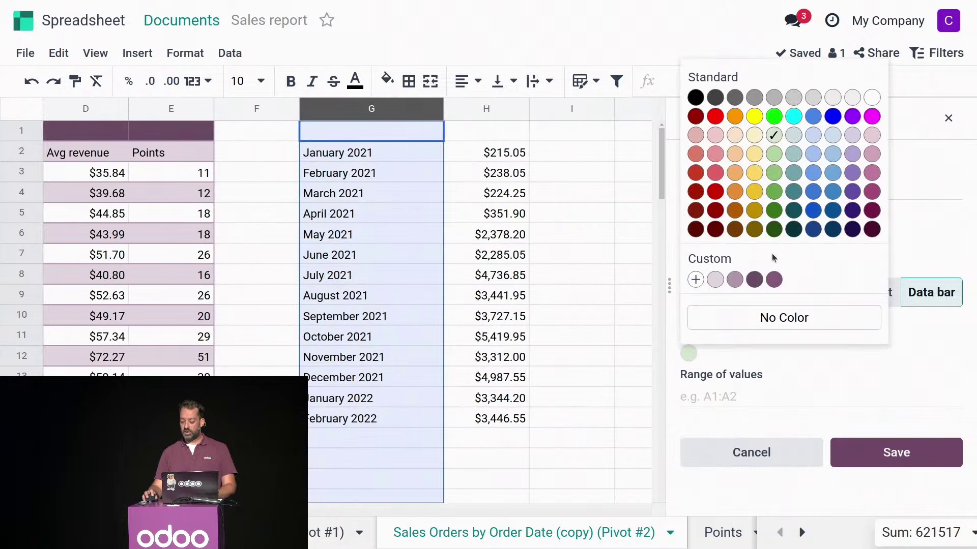
pyautogui.click(716, 280)
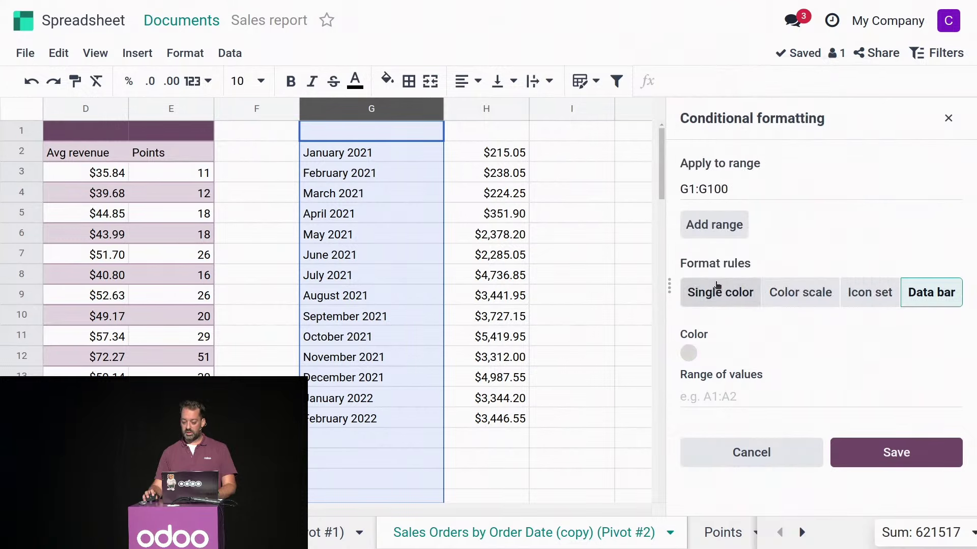
# Set the data bar rule's range of values to the totals in H2:H15
pyautogui.click(740, 400)
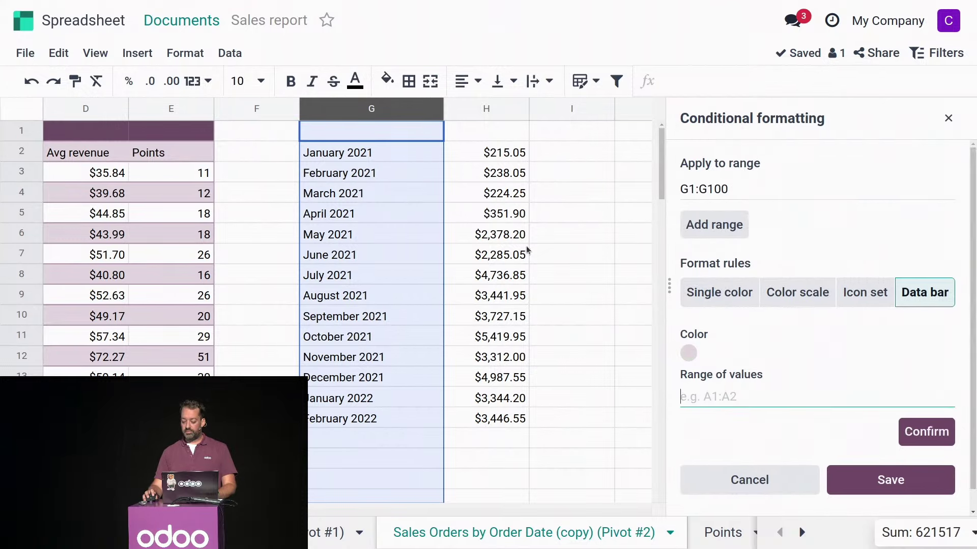
pyautogui.moveTo(510, 155); pyautogui.dragTo(524, 428)
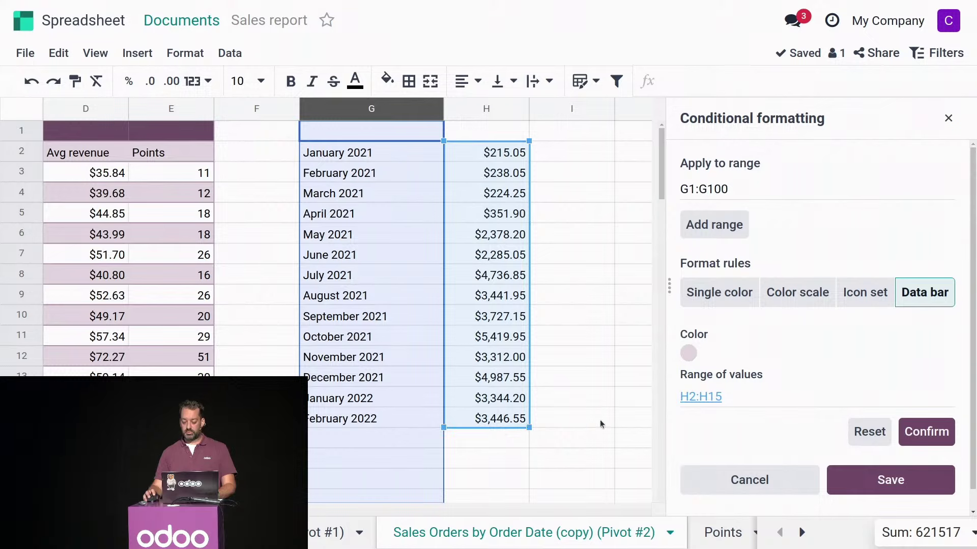
pyautogui.click(911, 432)
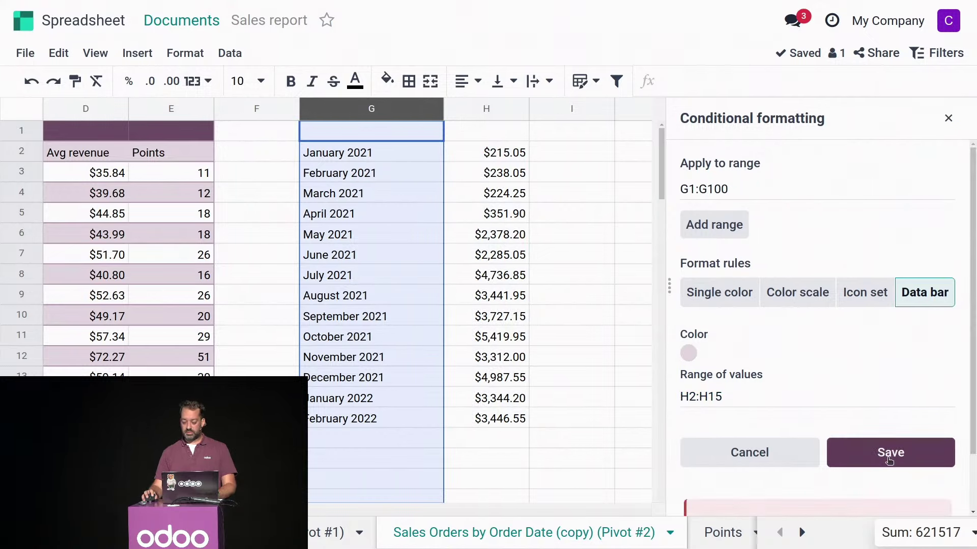
# Change the range the data bar rule applies to to G2:G15, save the rule and close the conditional formatting settings
pyautogui.click(733, 186)
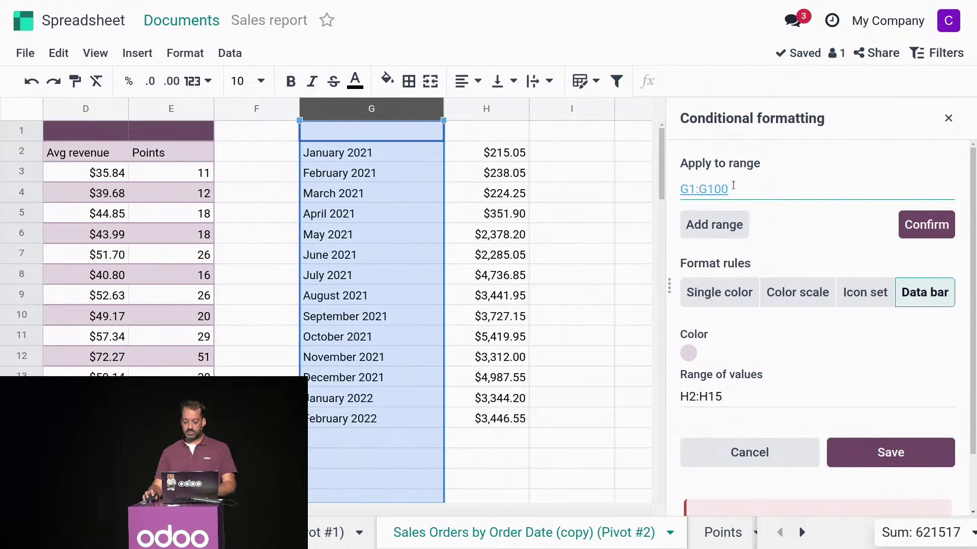
pyautogui.moveTo(728, 190); pyautogui.dragTo(680, 190)
pyautogui.press('BackSpace')
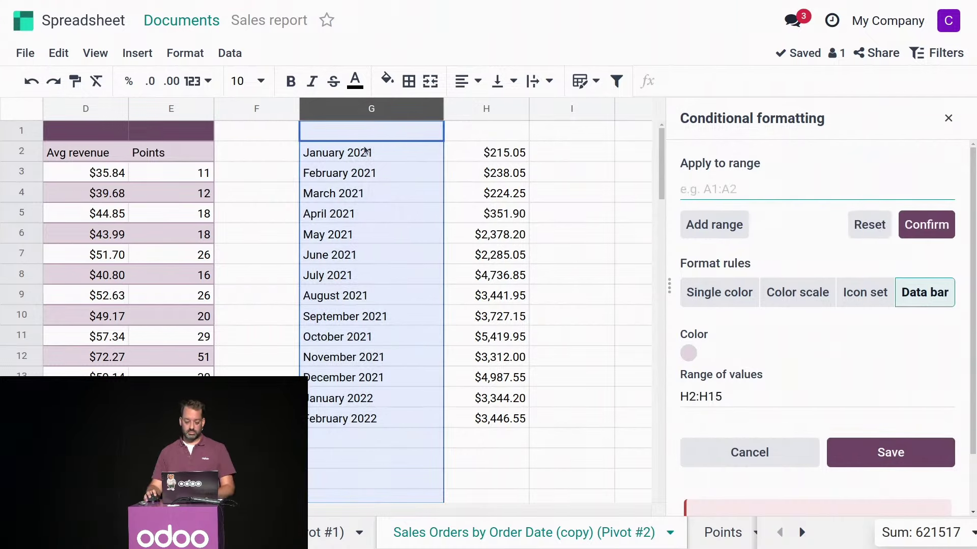
pyautogui.moveTo(364, 150); pyautogui.dragTo(428, 392)
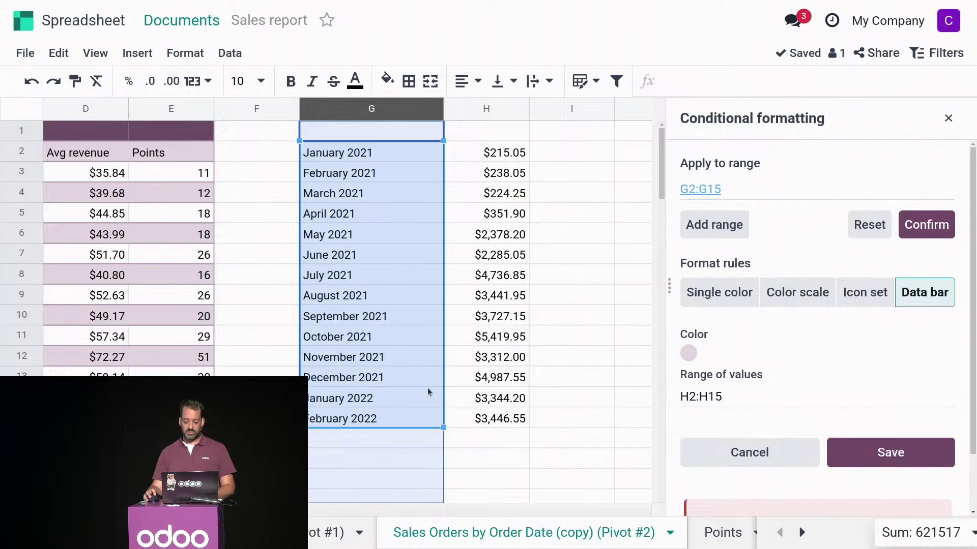
pyautogui.click(916, 227)
pyautogui.click(894, 451)
pyautogui.click(635, 258)
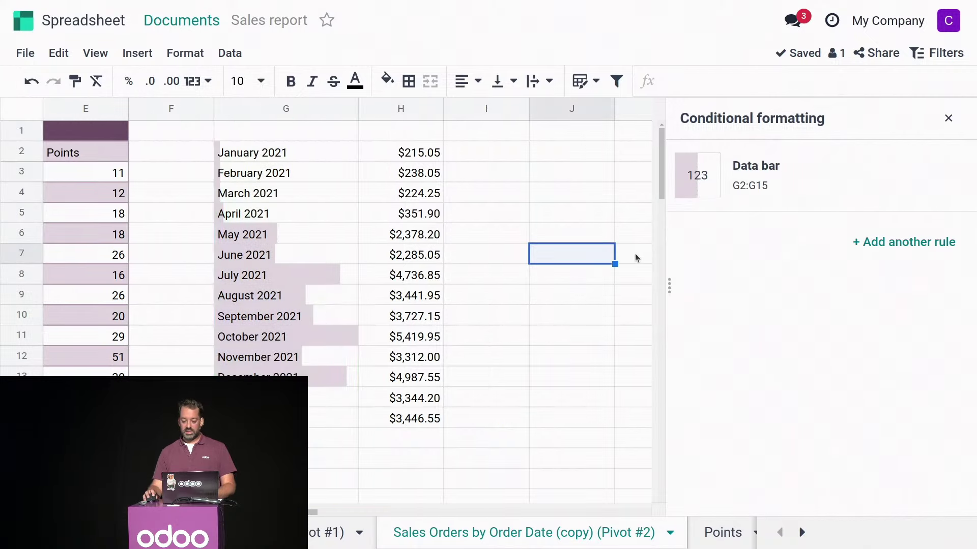
pyautogui.click(948, 118)
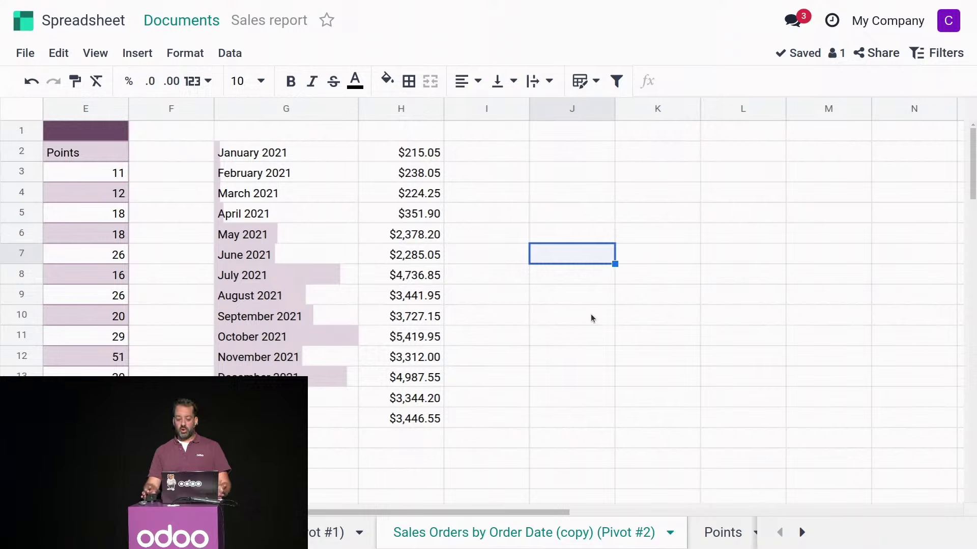
# Switch to the Dashboards app and examine the data bars in the Sales dashboard's ranking tables, from Top Quotations to Top Salespeople
pyautogui.click(24, 20)
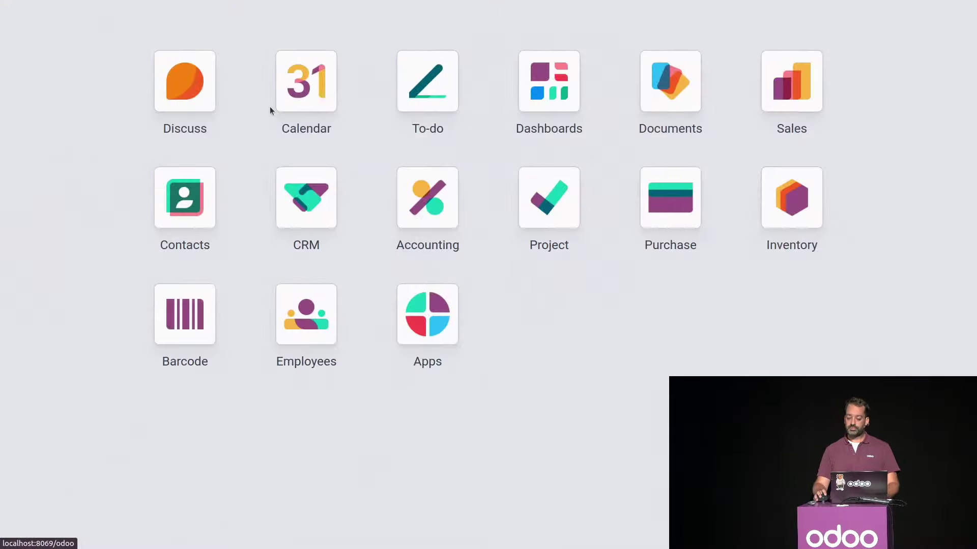
pyautogui.click(546, 136)
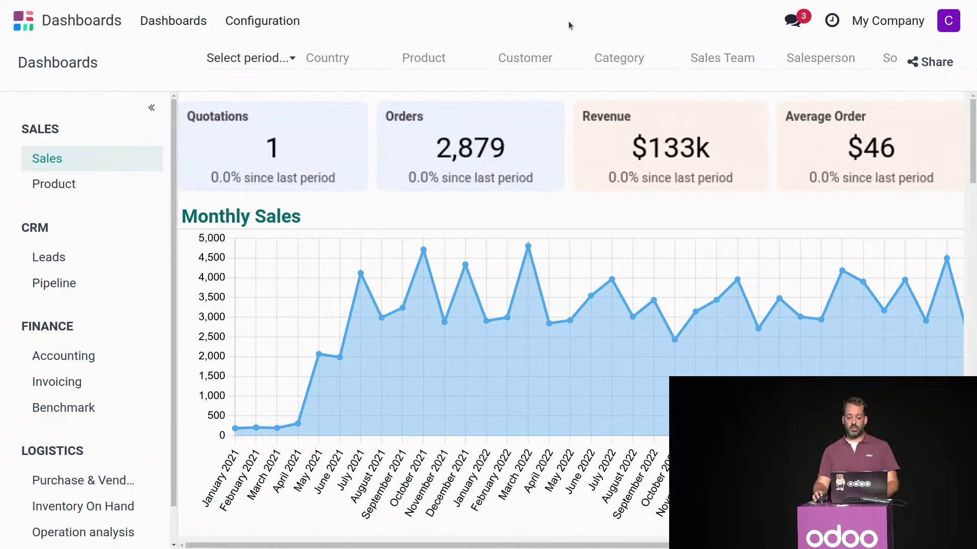
pyautogui.hotkey('ctrl', '-')
pyautogui.hotkey('ctrl', '-')
pyautogui.scroll(-3, 567, 224)
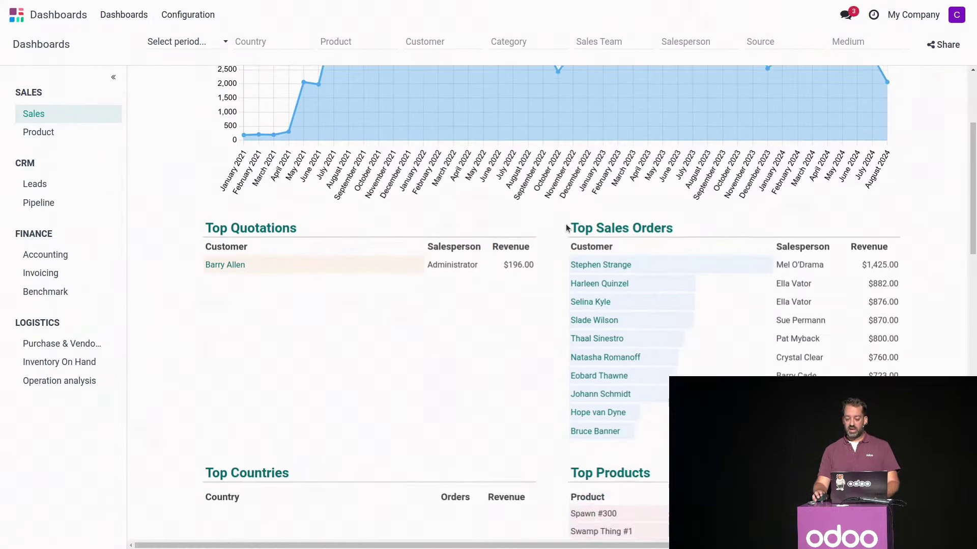
pyautogui.scroll(-1, 567, 227)
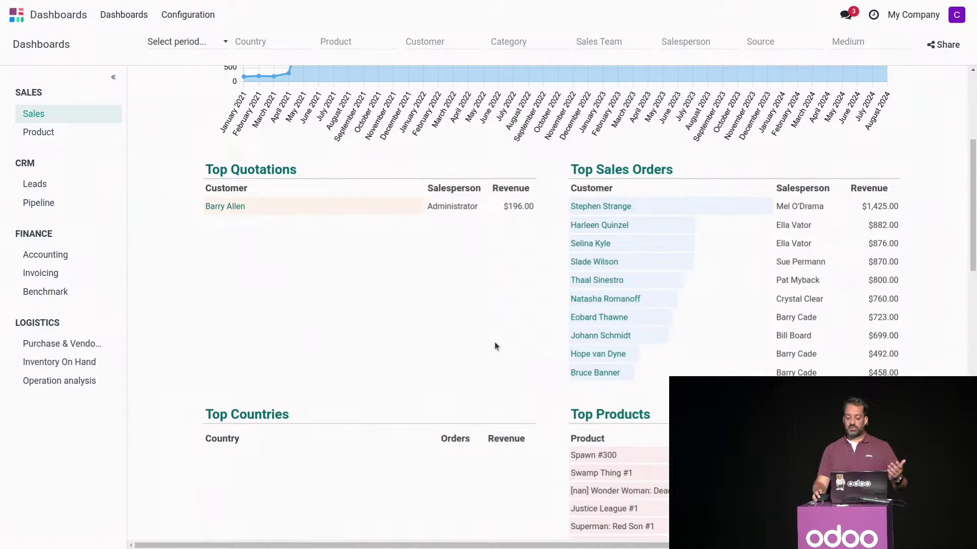
pyautogui.scroll(-3, 495, 347)
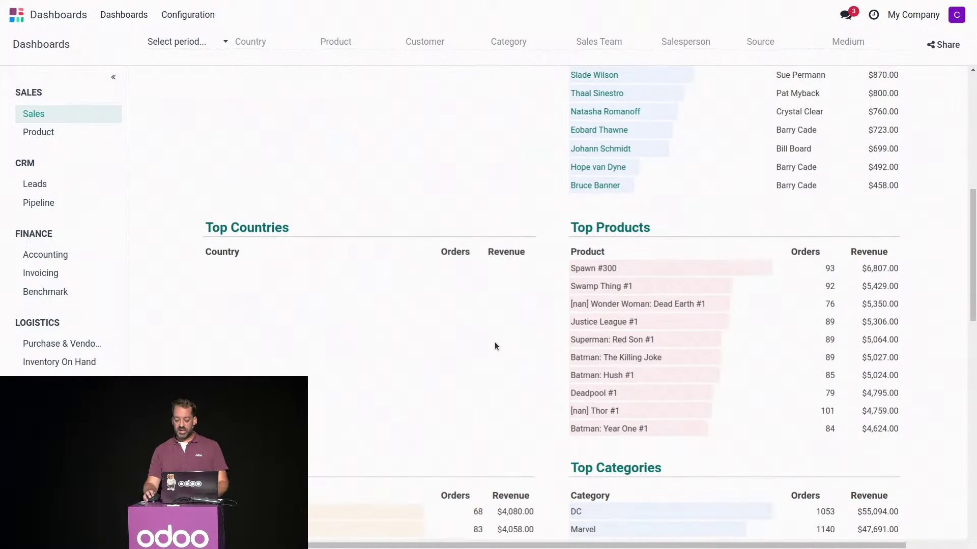
pyautogui.scroll(-4, 494, 346)
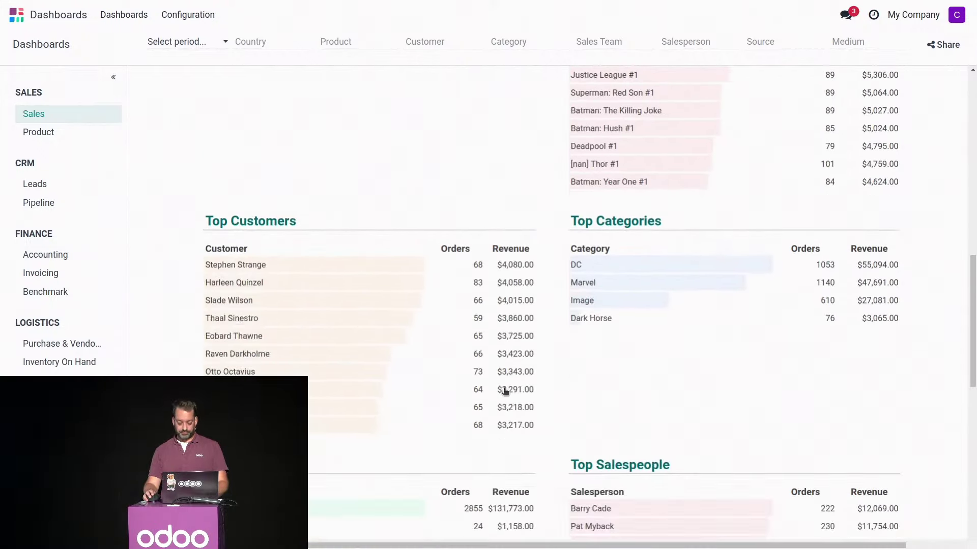
pyautogui.scroll(-5, 506, 390)
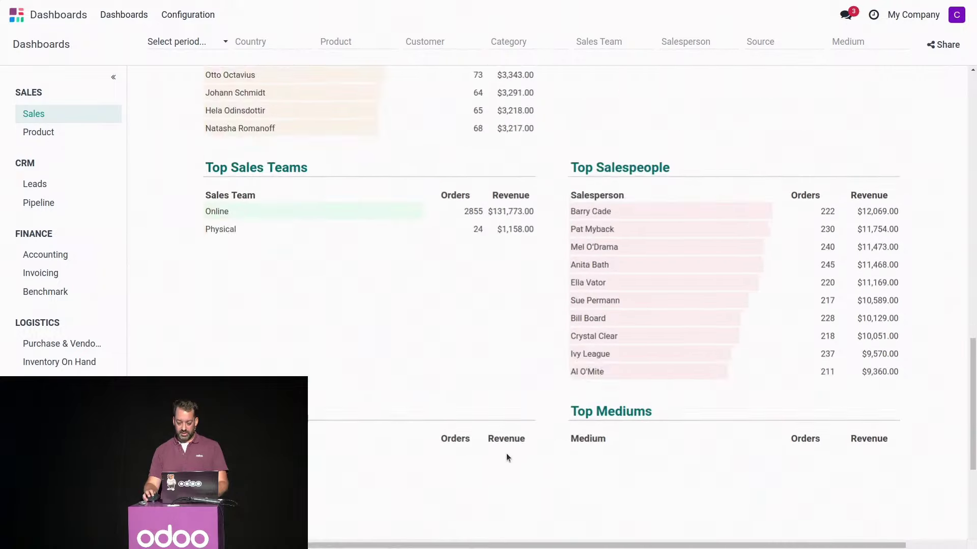
pyautogui.scroll(12, 506, 456)
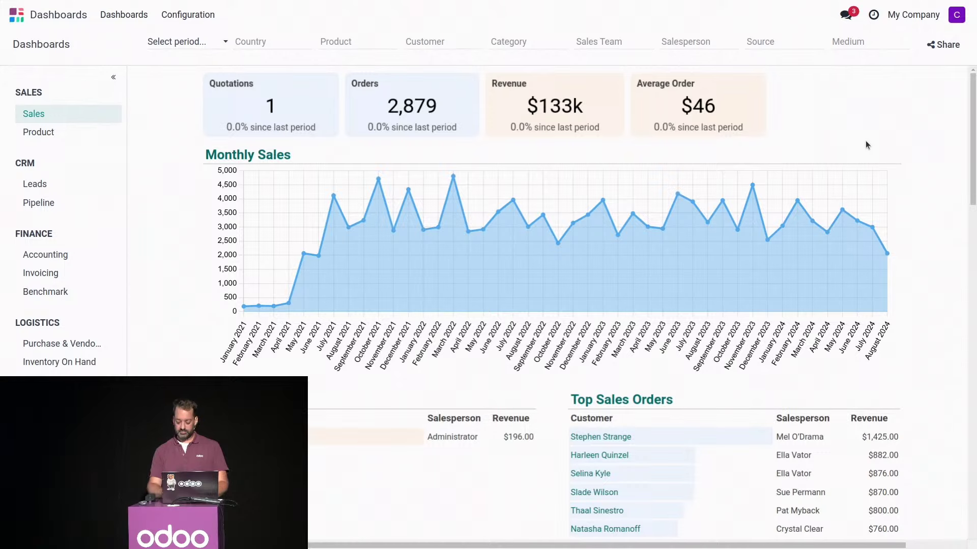
pyautogui.hotkey('ctrl', 'alt', 'Left')
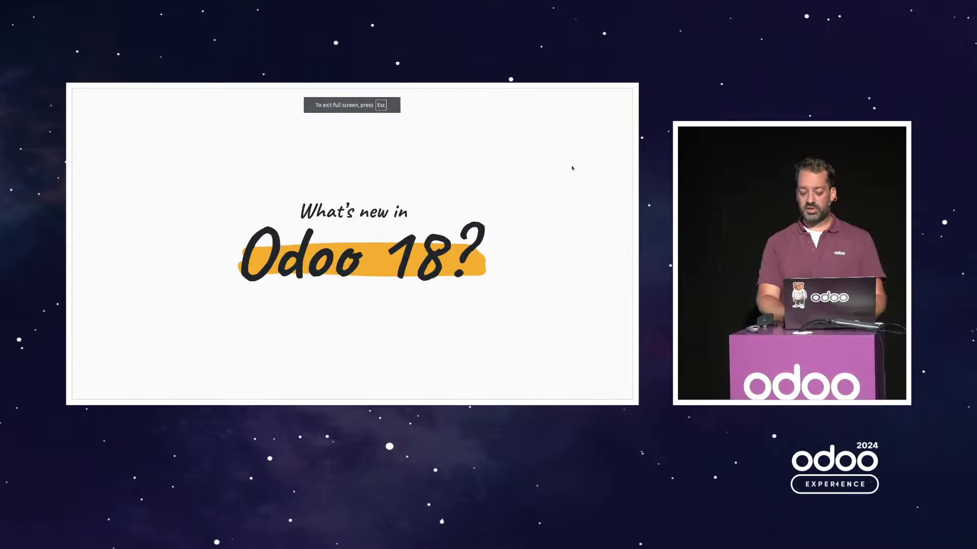
pyautogui.press('Right')
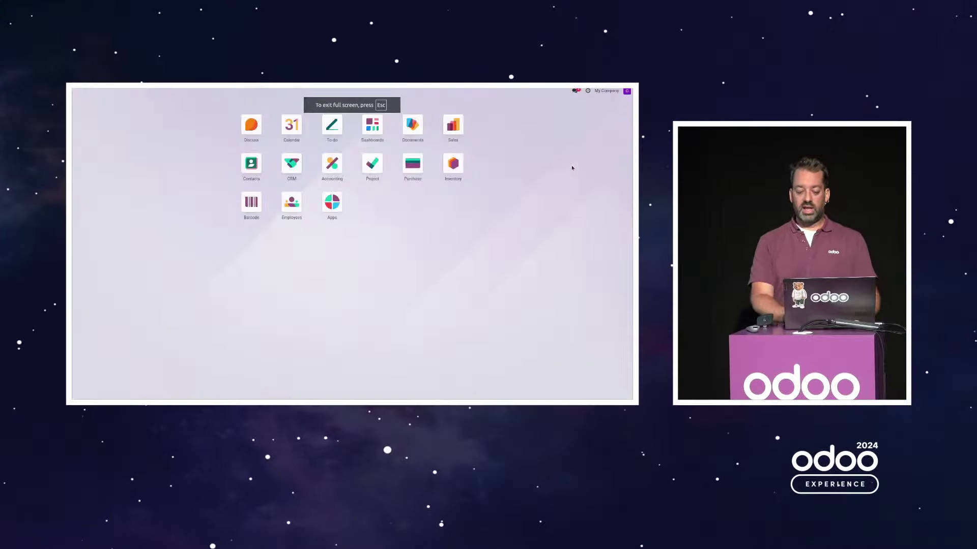
pyautogui.press('Right')
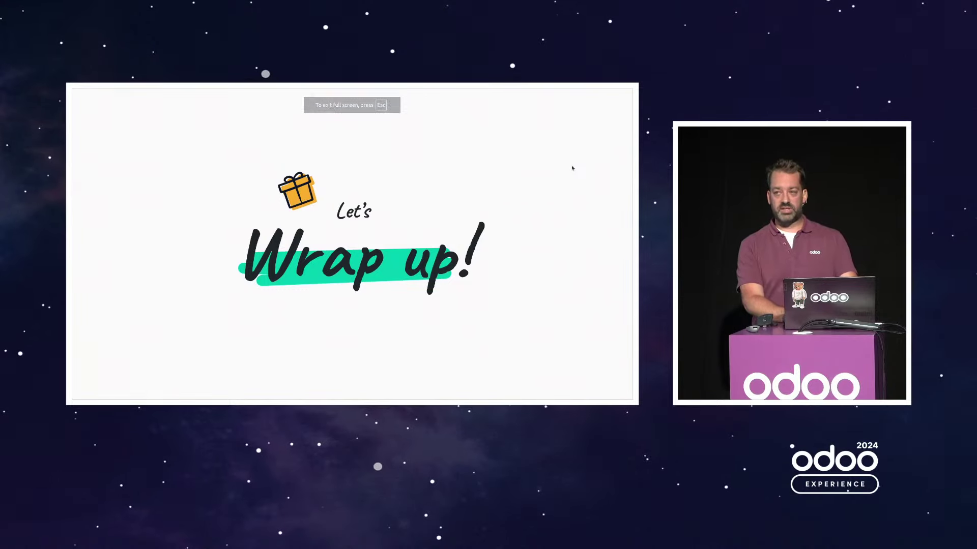